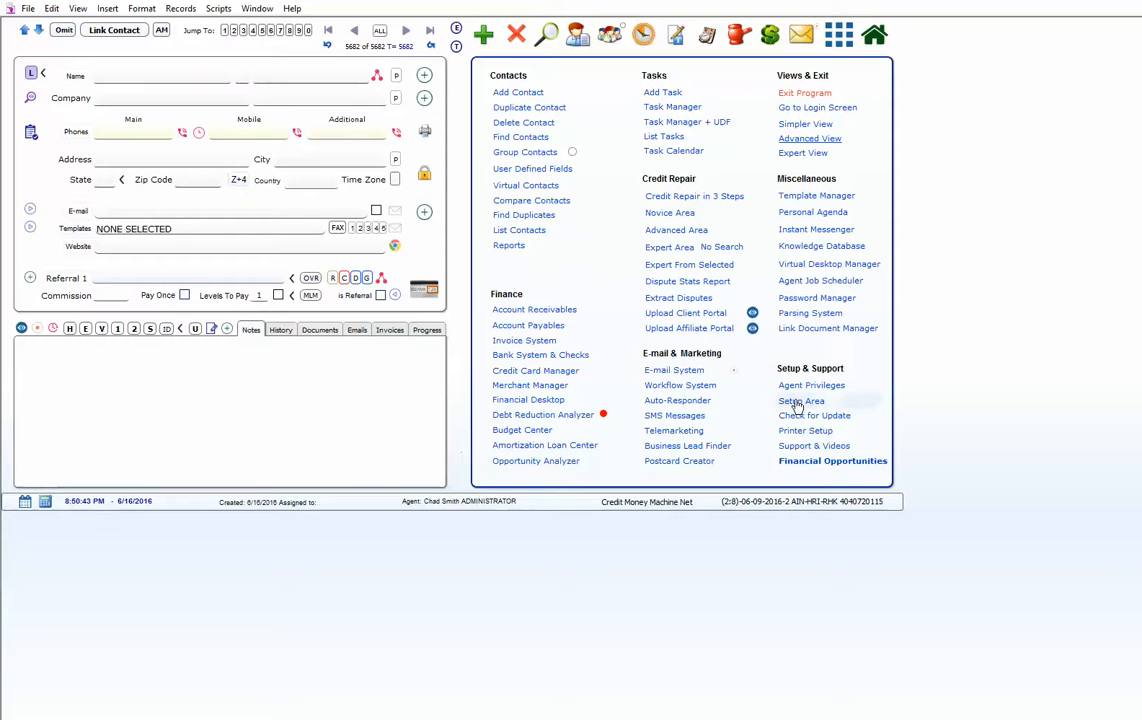
Step: Open the agent privileges from the setup area and set the test agent's initial view to 2
left_click(796, 402)
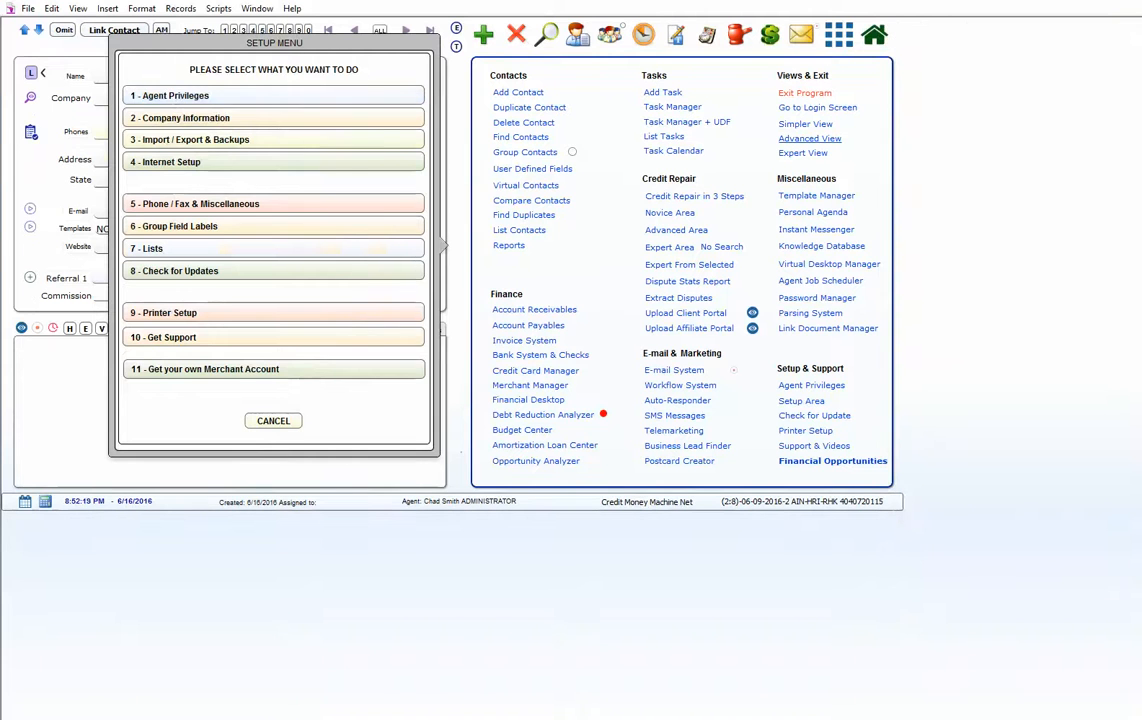
left_click(273, 96)
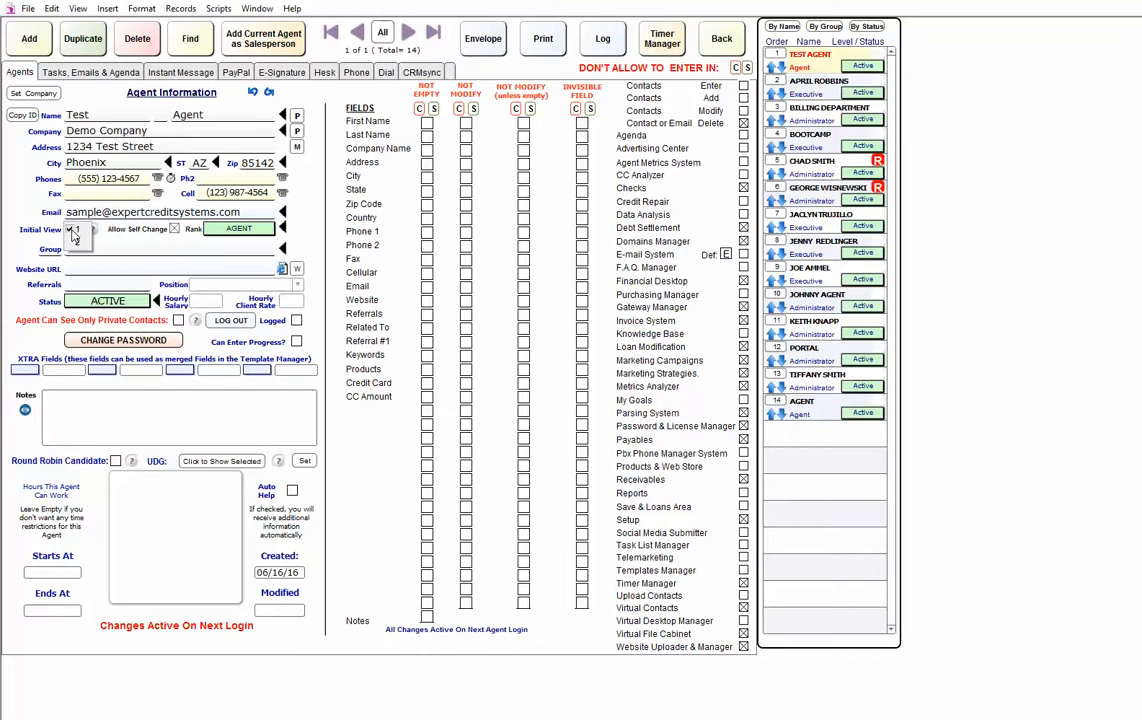
left_click(75, 233)
left_click(75, 238)
left_click(86, 231)
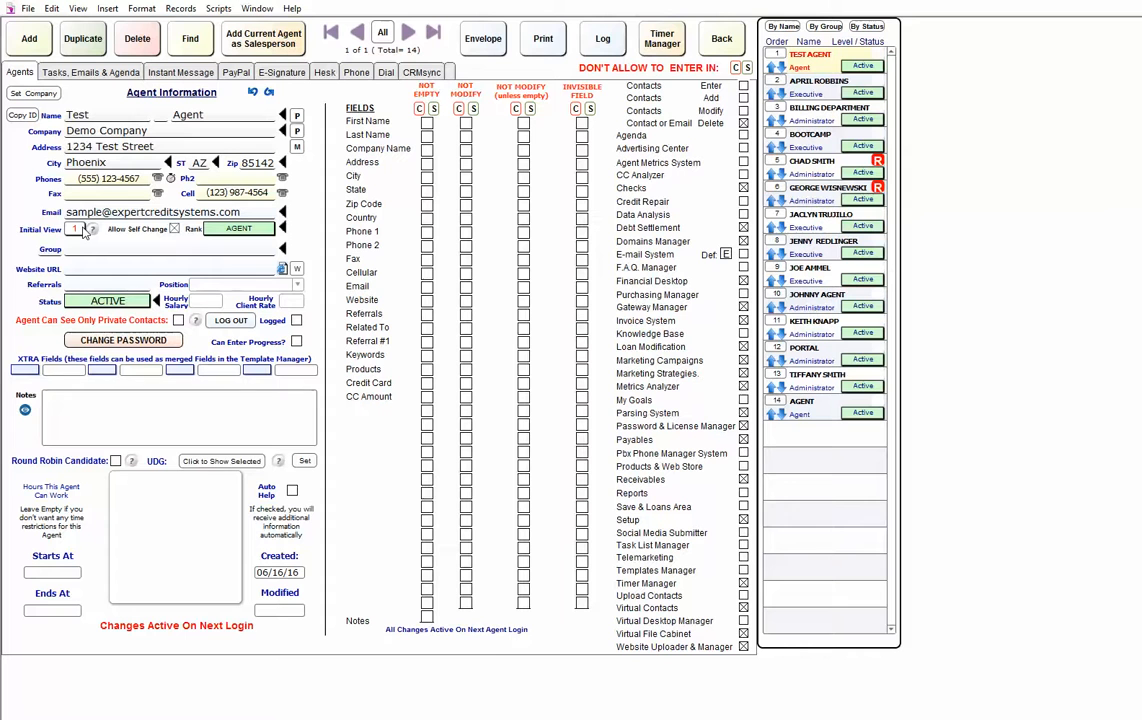
left_click(84, 231)
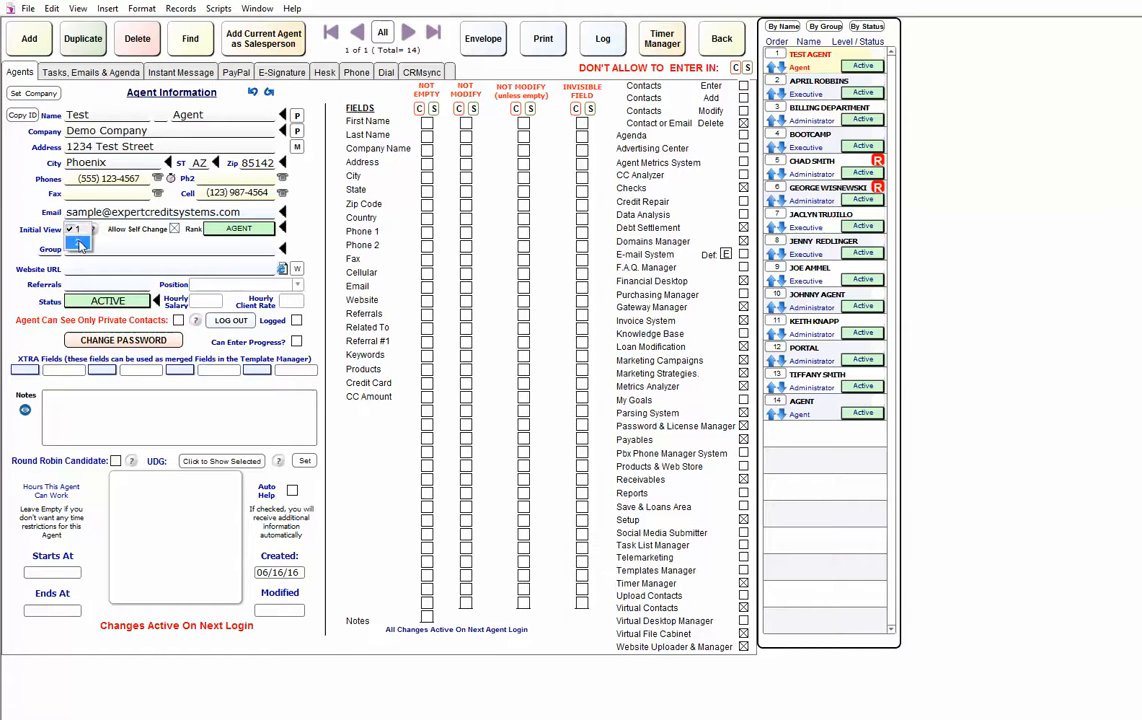
left_click(80, 244)
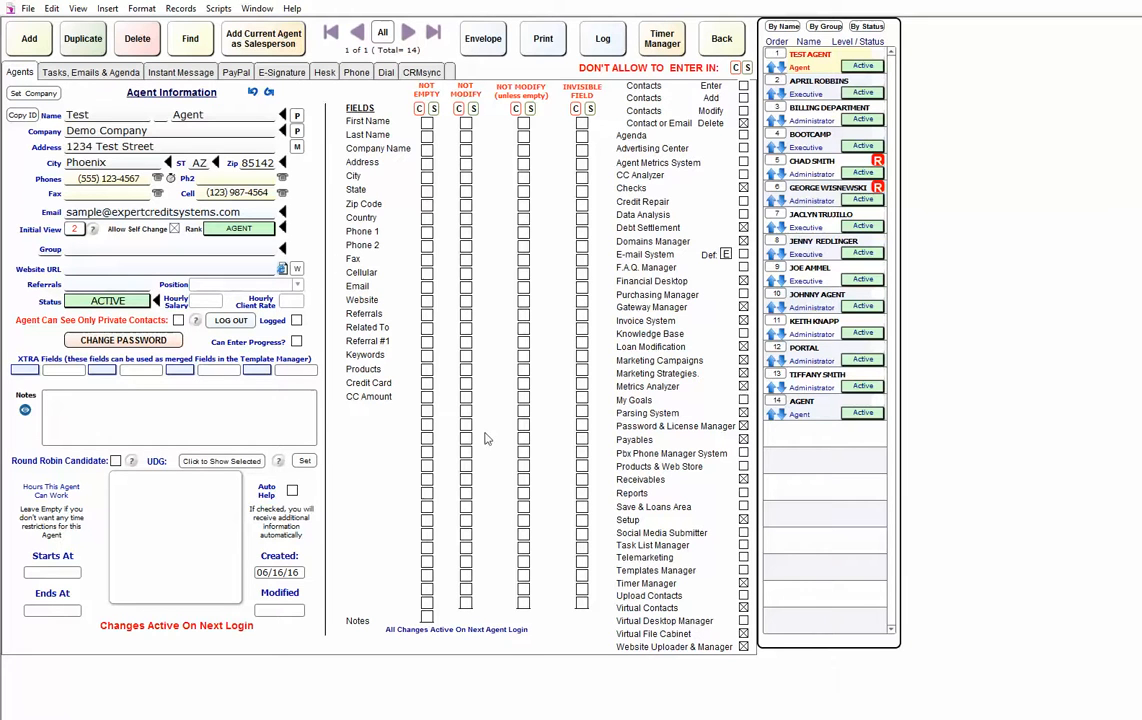
Step: Set the test agent's rank to EXECUTIVE and select ACTIVE as the status
mouse_move(83, 234)
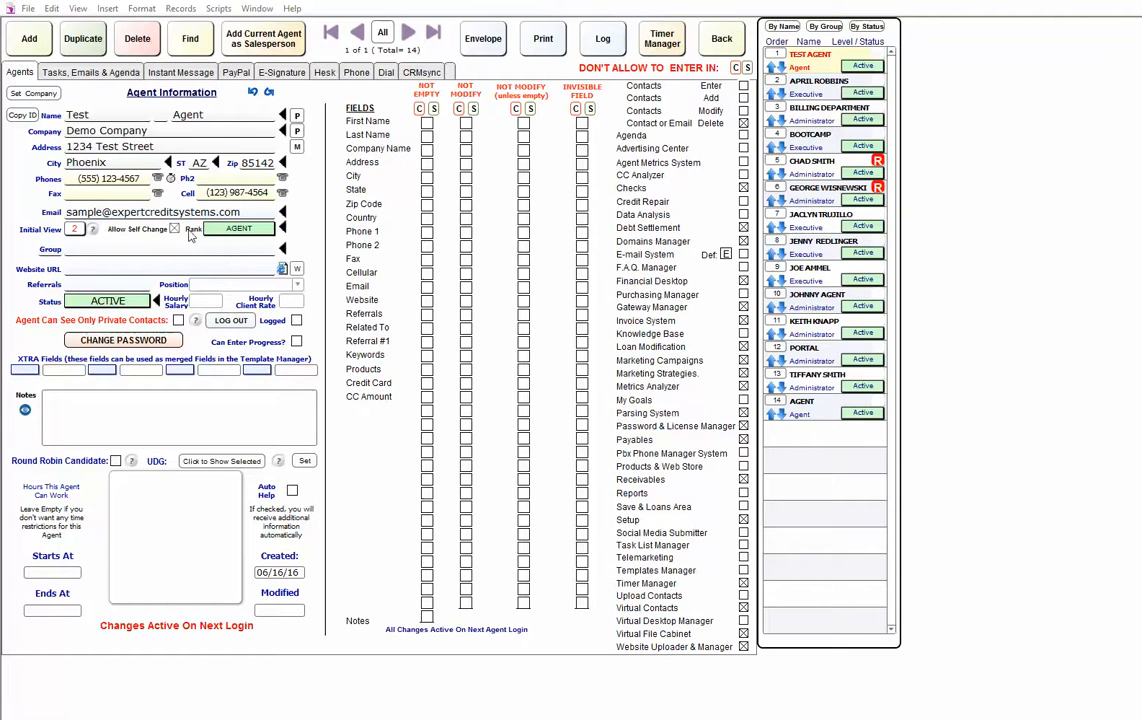
left_click(243, 230)
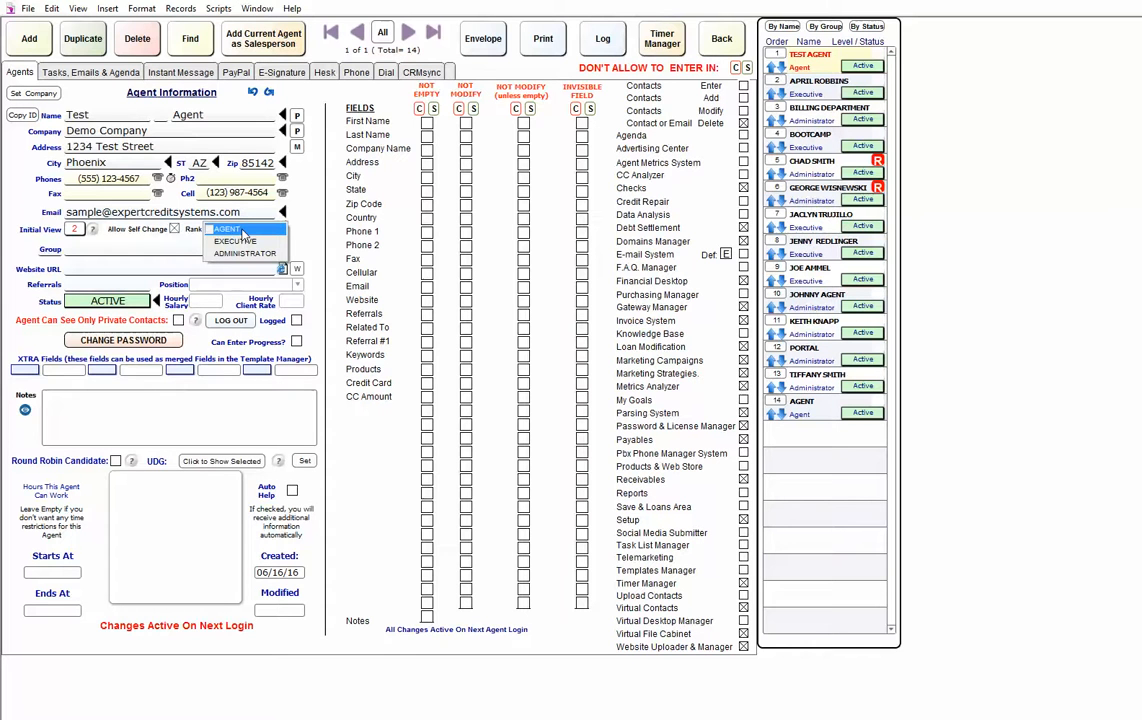
left_click(240, 241)
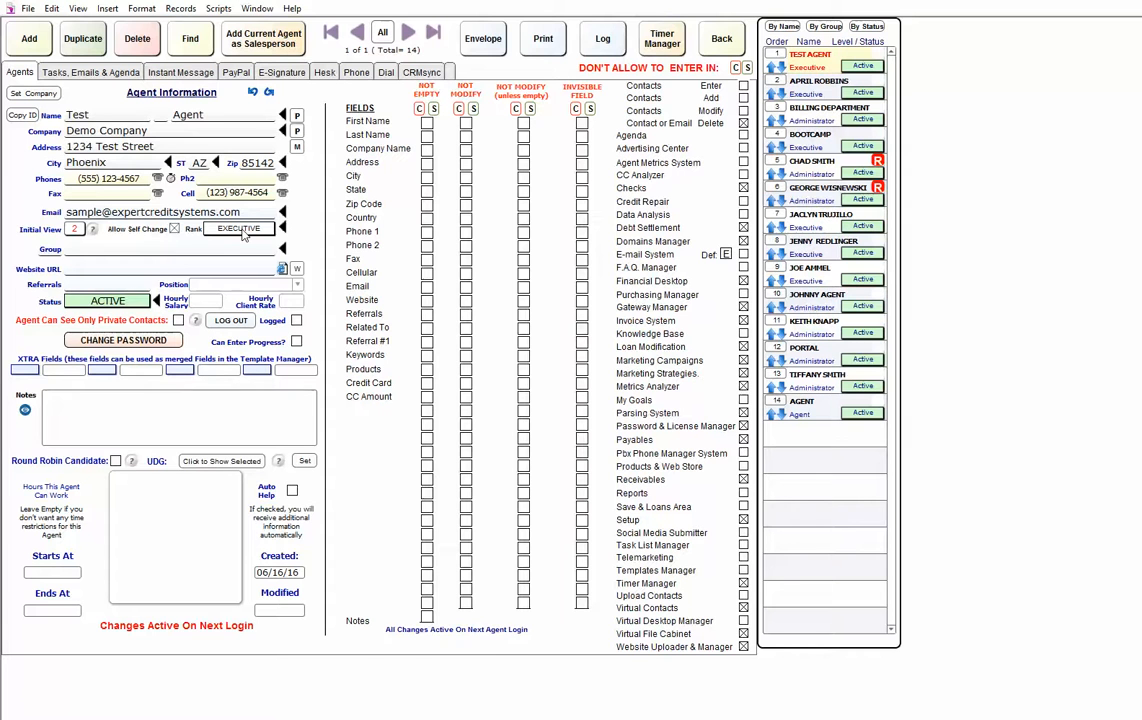
left_click(243, 233)
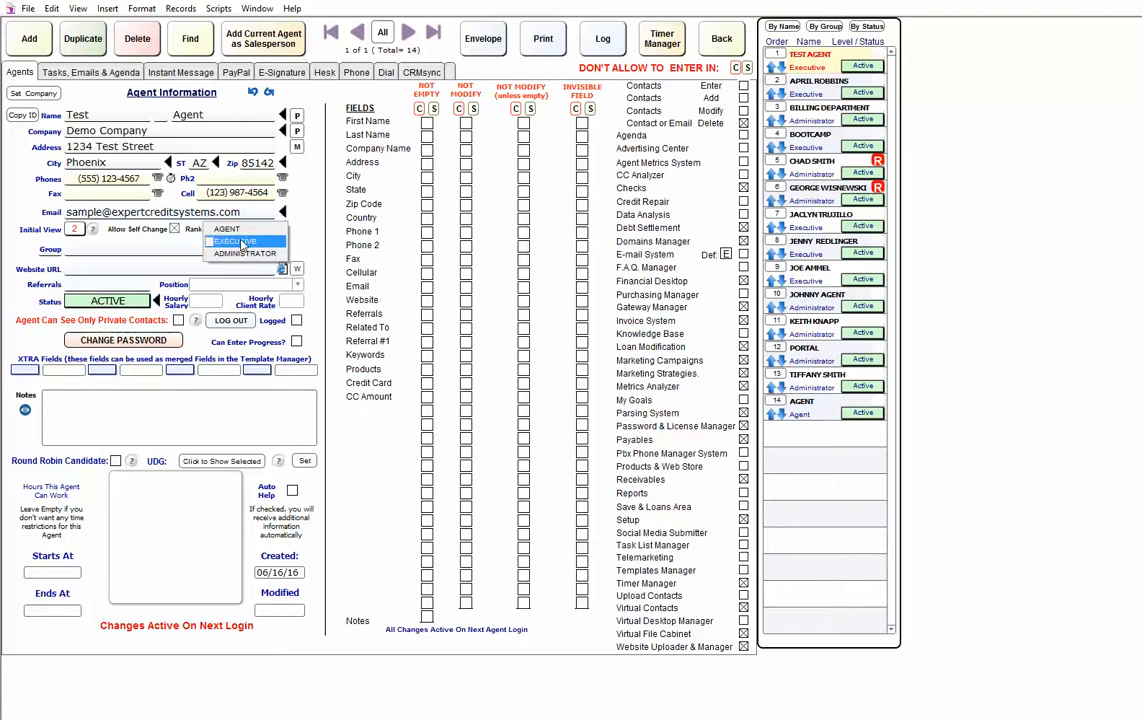
left_click(154, 243)
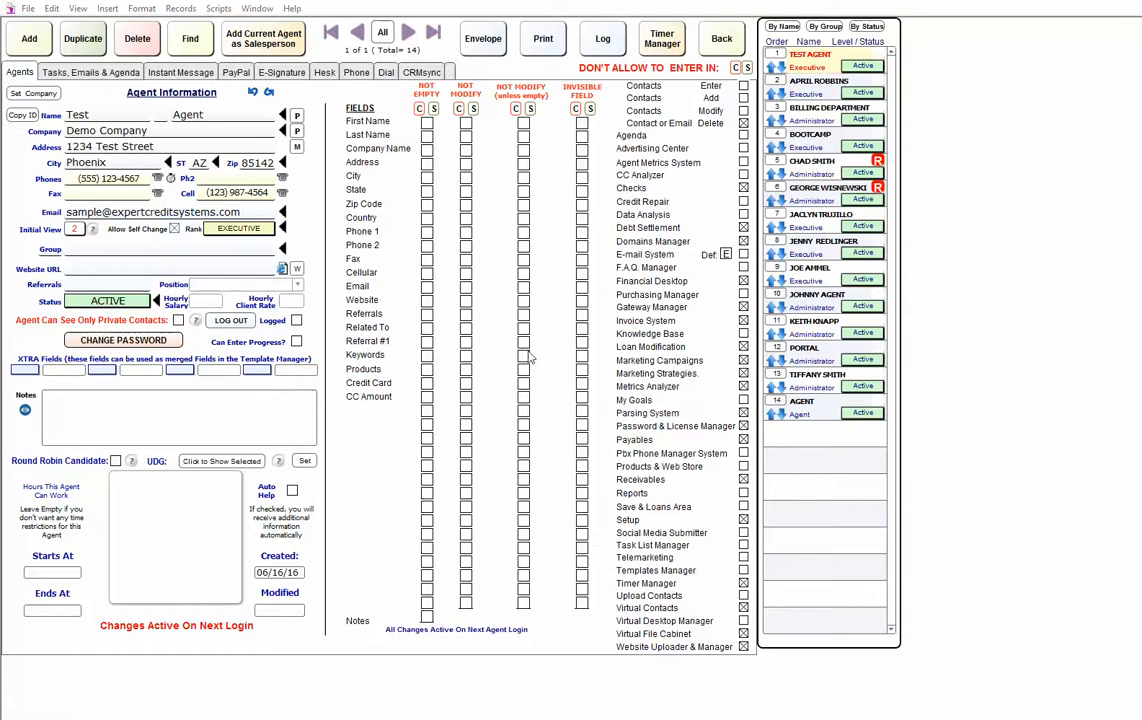
left_click(108, 302)
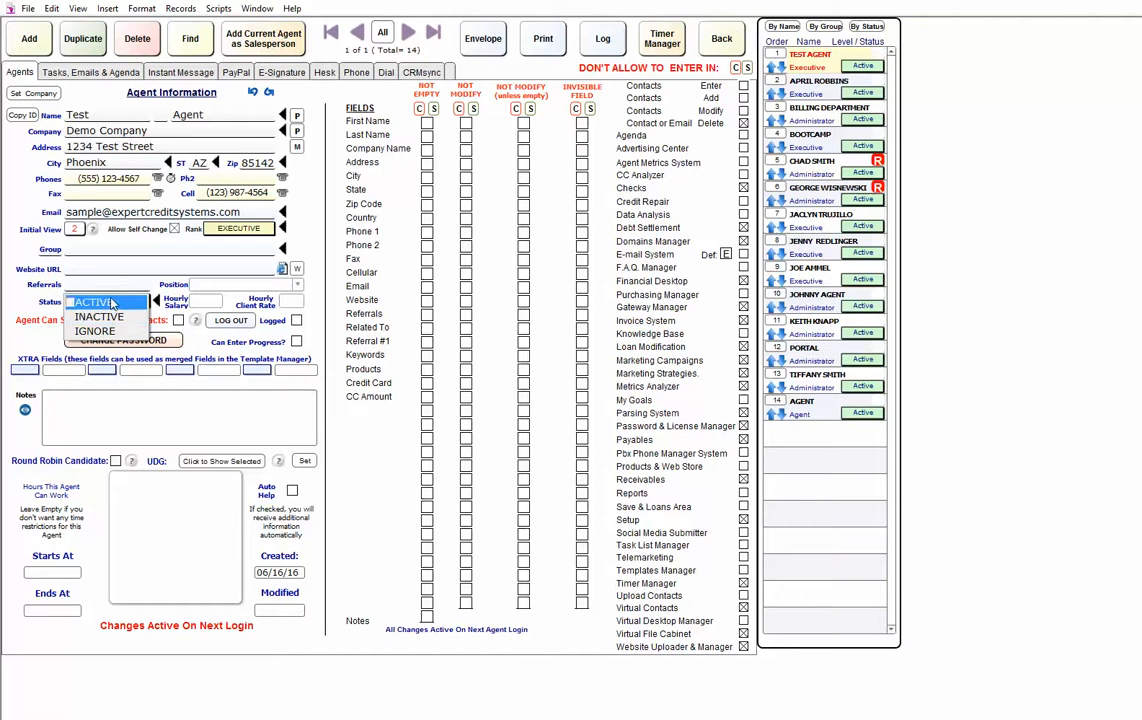
left_click(113, 302)
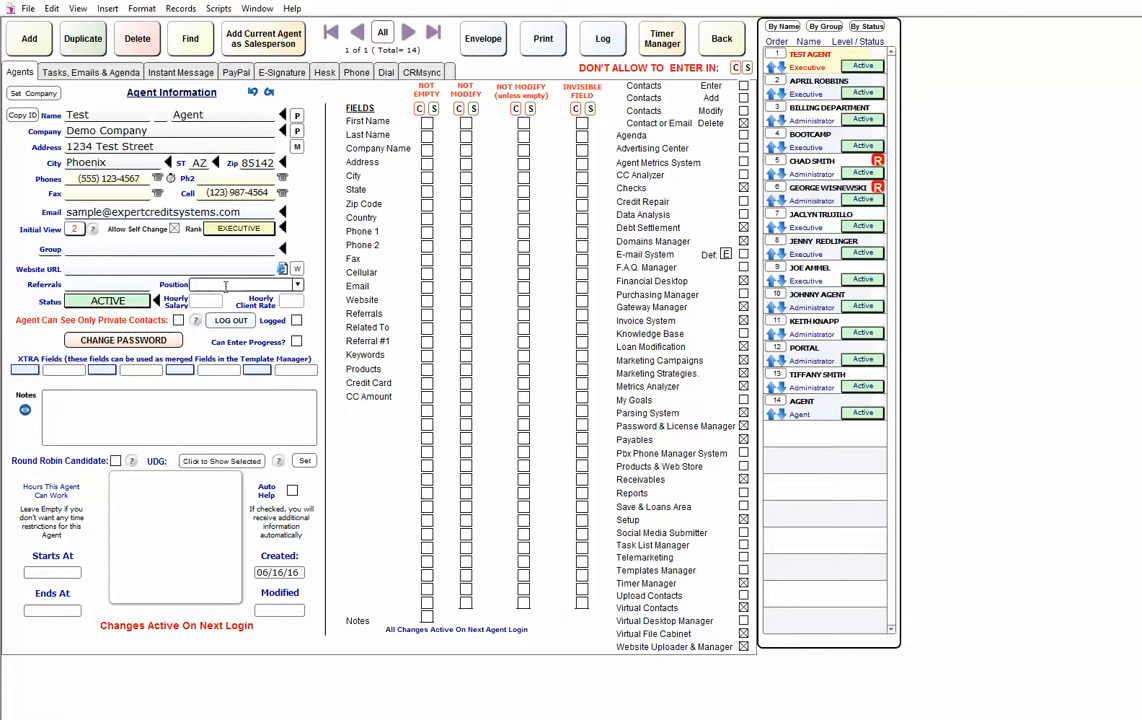
left_click(268, 285)
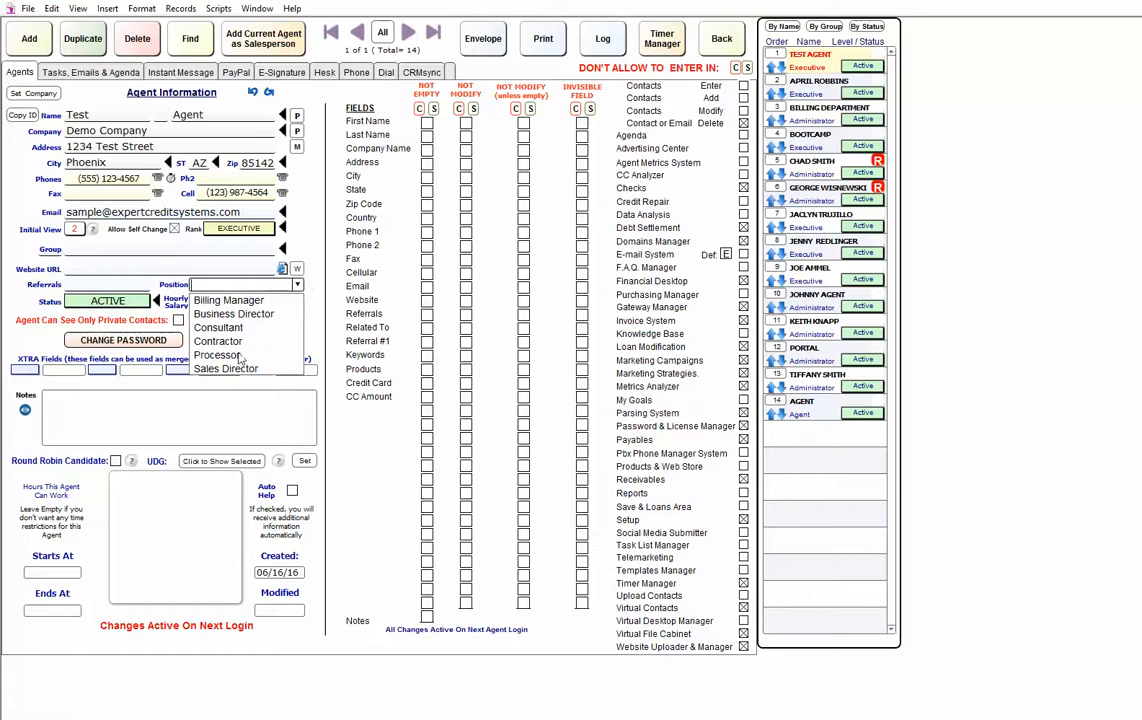
left_click(213, 284)
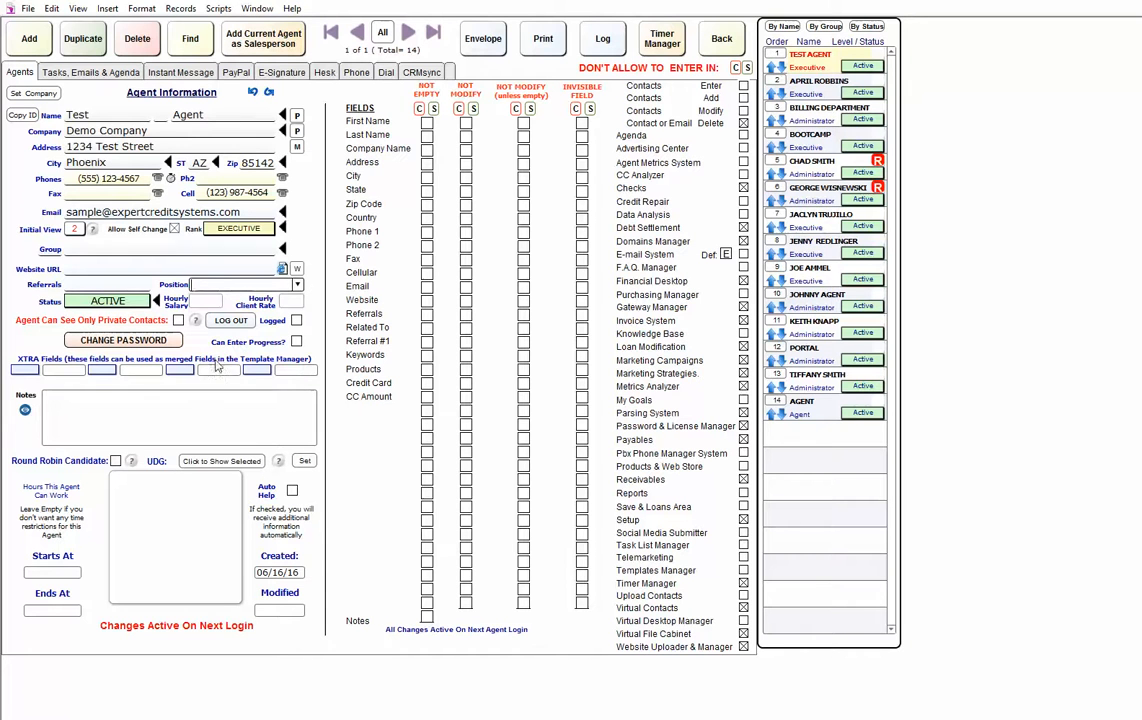
type("cxvzcv")
key("BackSpace")
key("BackSpace")
key("BackSpace")
key("BackSpace")
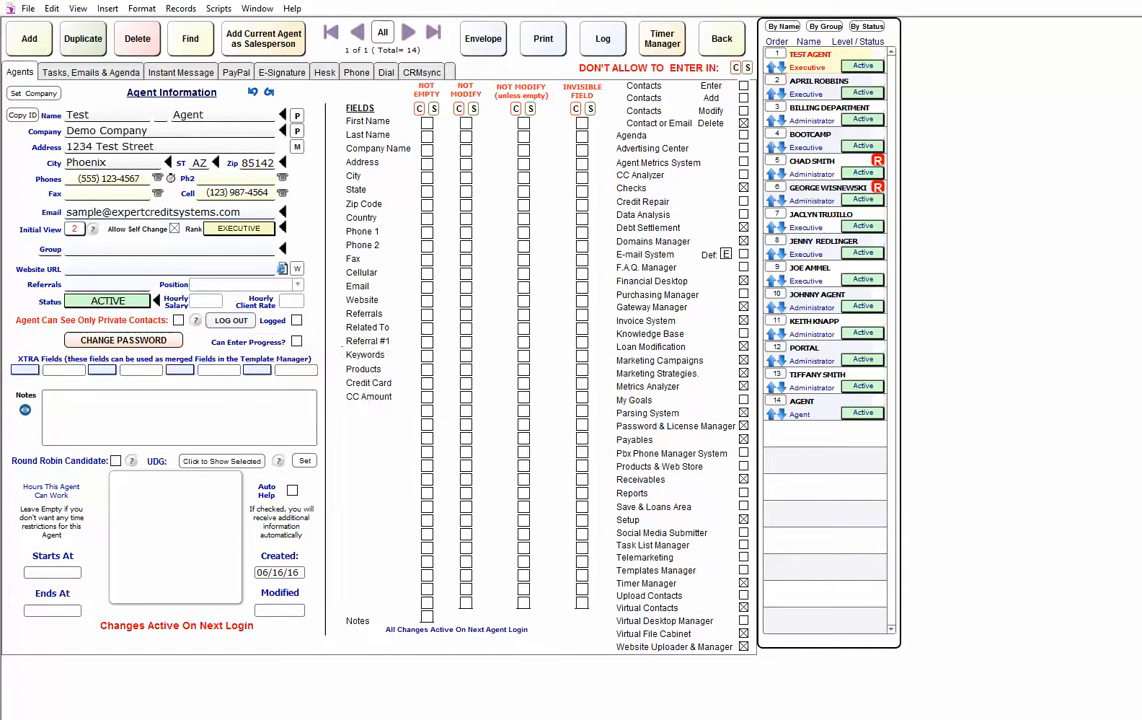
Step: Mark the test agent as logged
left_click(296, 321)
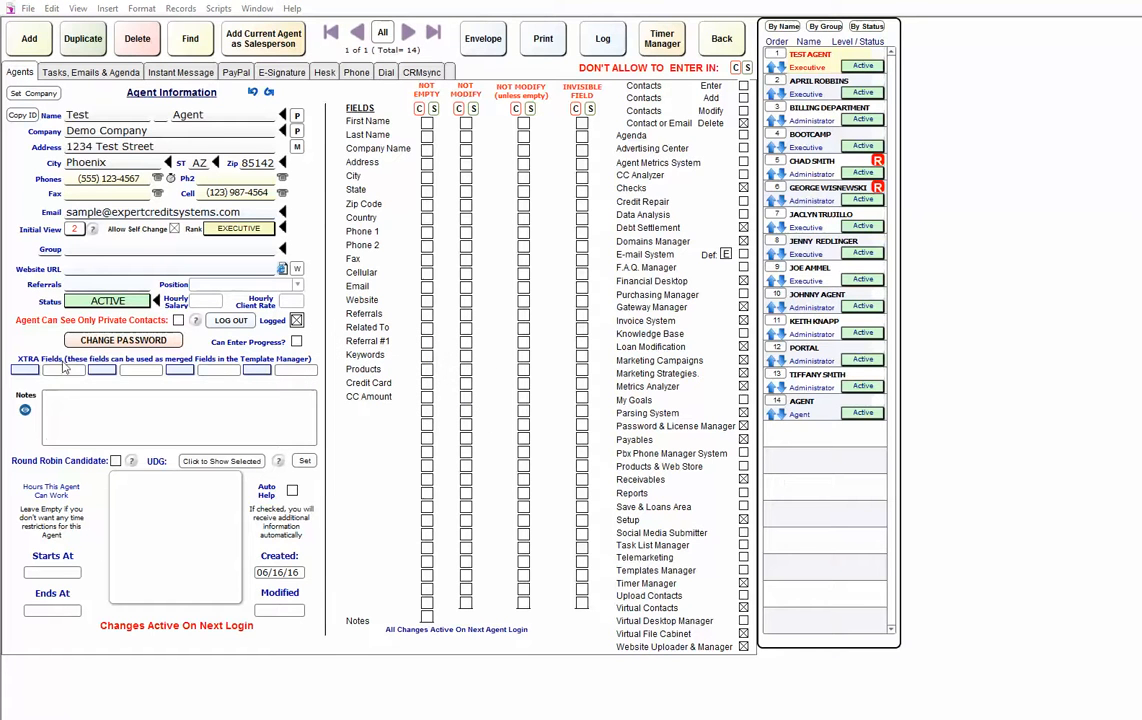
Step: Try to change the agent's password by filling in the new password field and submitting it
left_click(145, 342)
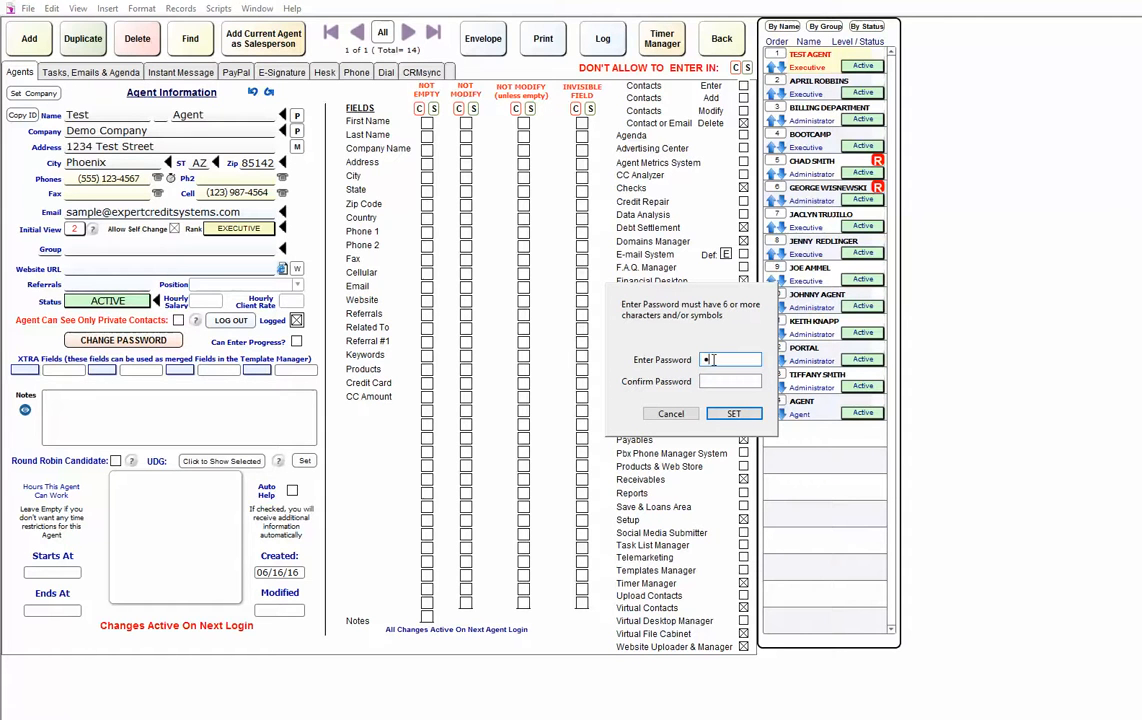
key("Tab")
left_click(733, 413)
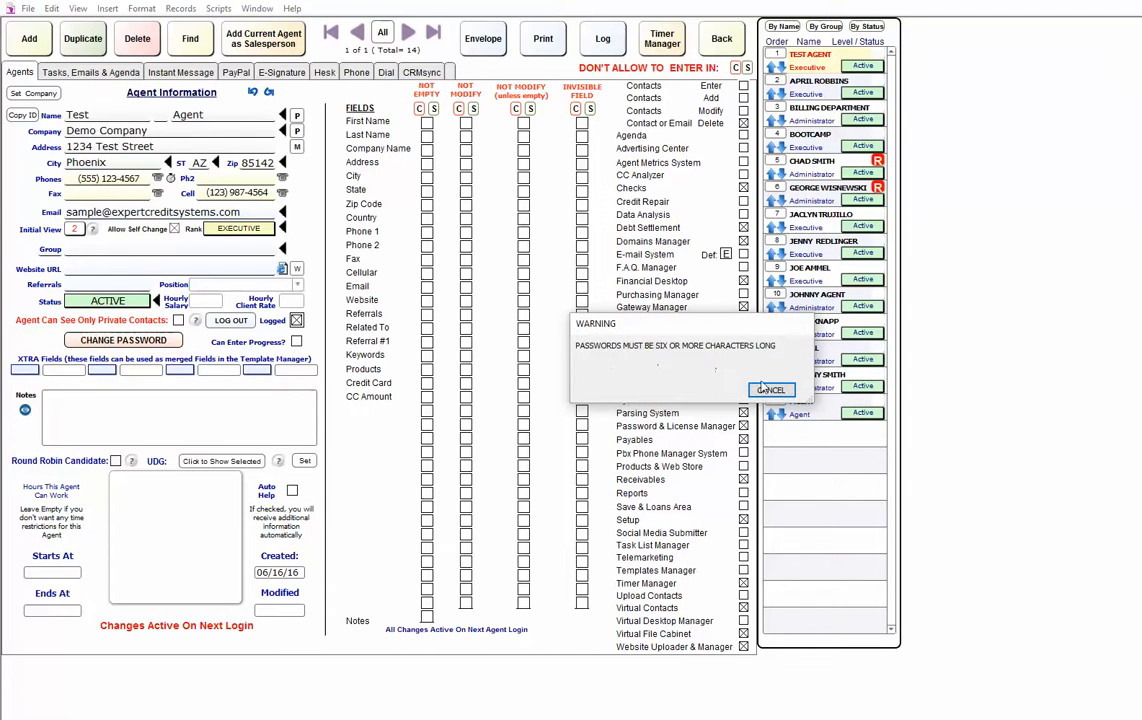
key("Return")
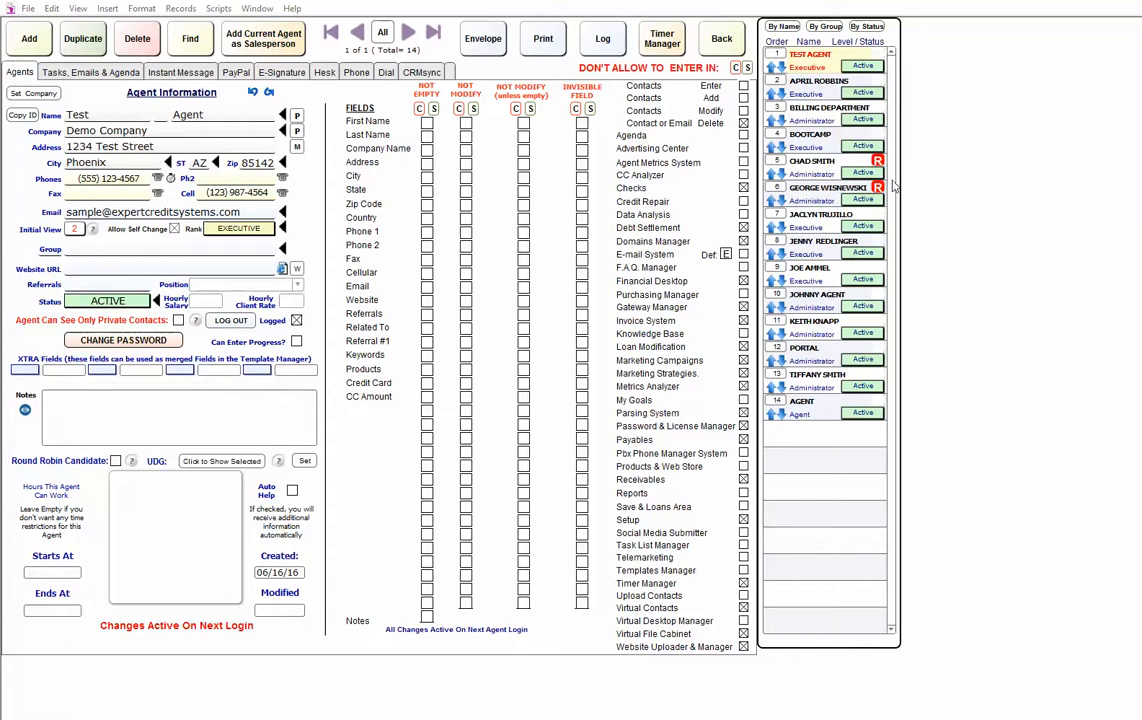
Step: Make the agent a round robin candidate and set the start of the agent's working hours to 08:00 AM
left_click(115, 460)
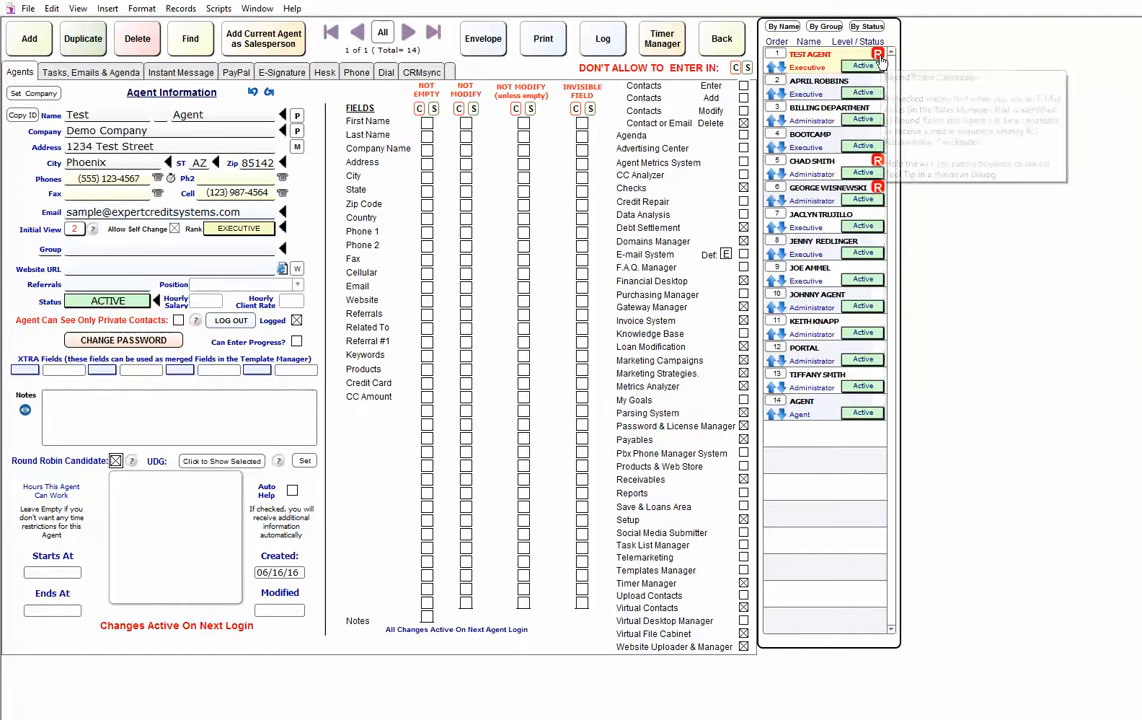
mouse_move(881, 62)
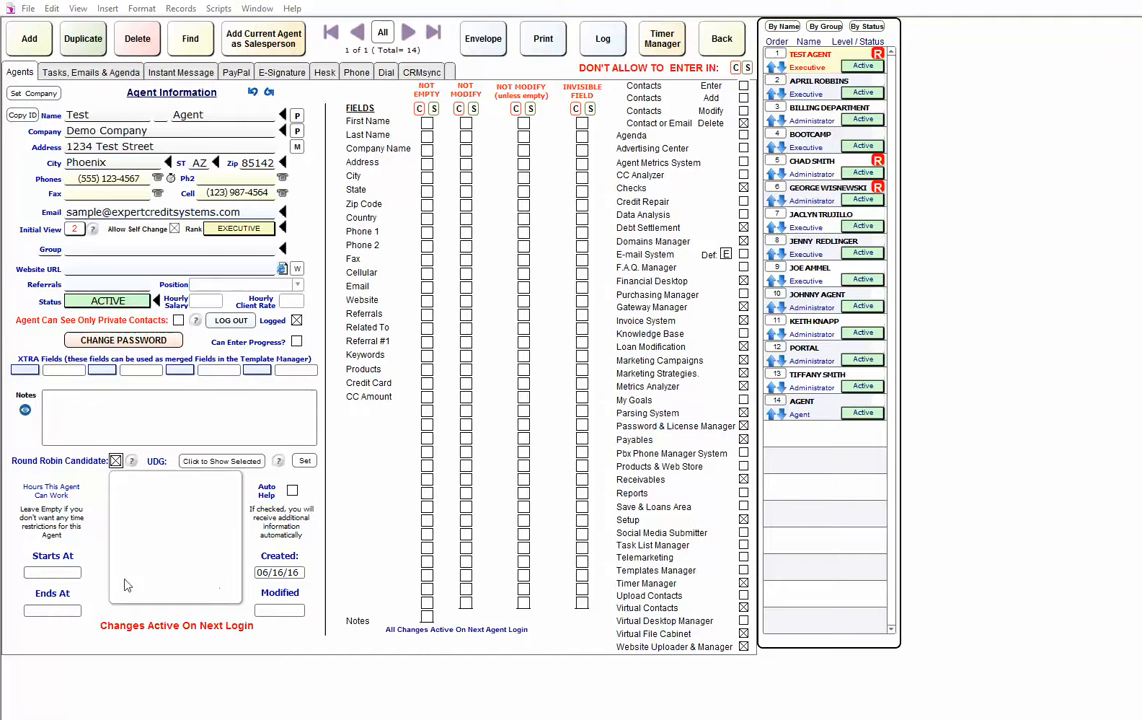
left_click(42, 572)
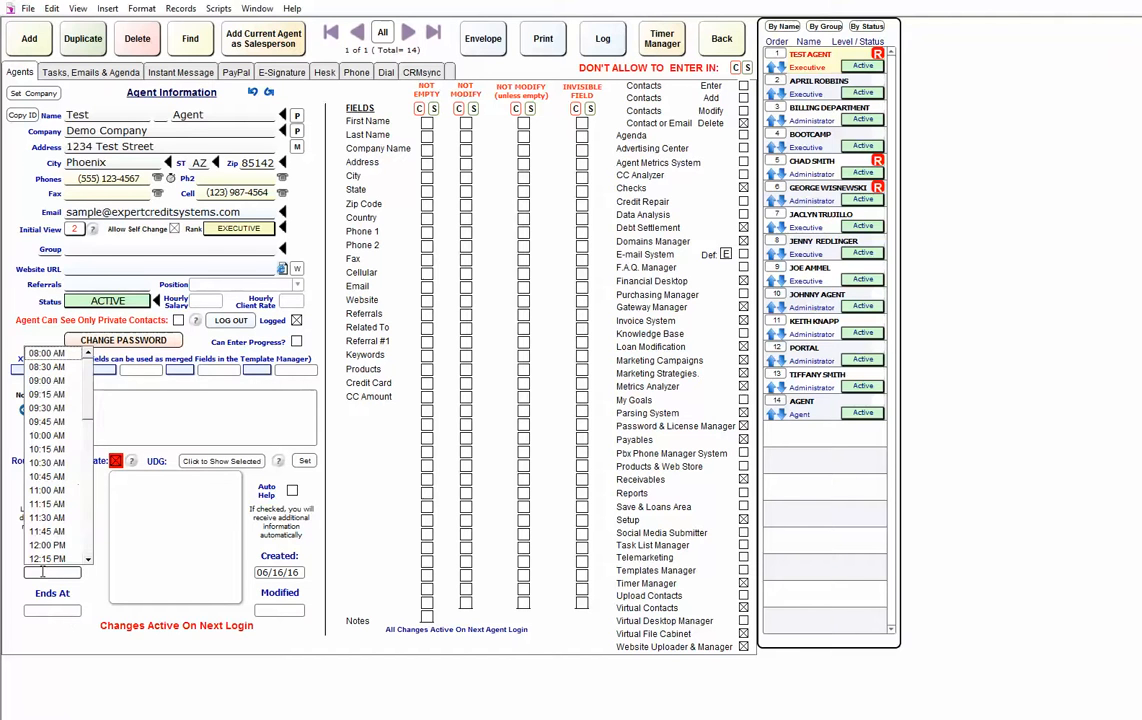
left_click(46, 354)
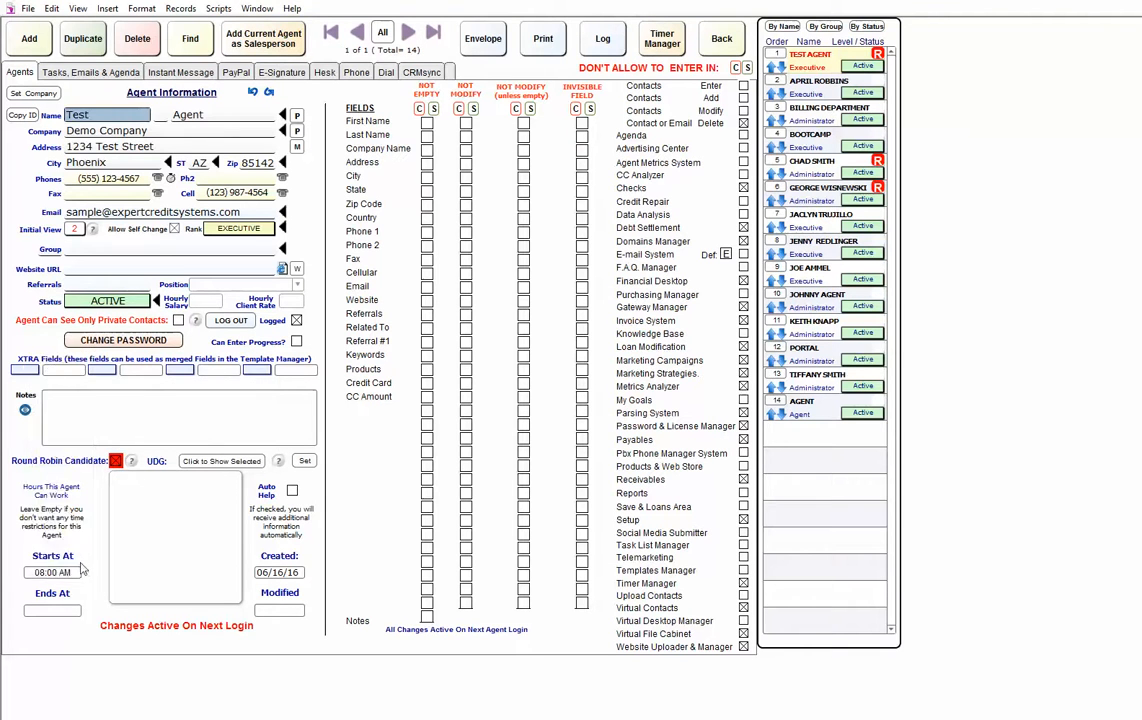
Step: Set the end of the agent's working hours to 05:00 PM
left_click(53, 611)
scroll(49, 478, "down", 10)
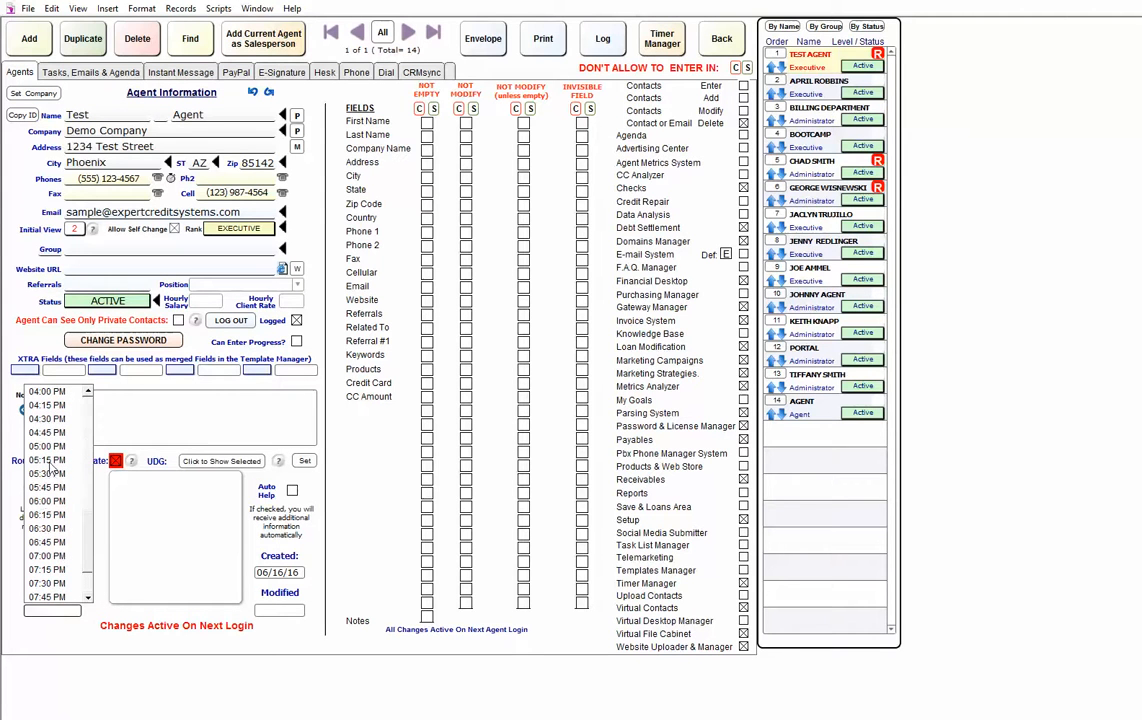
left_click(48, 414)
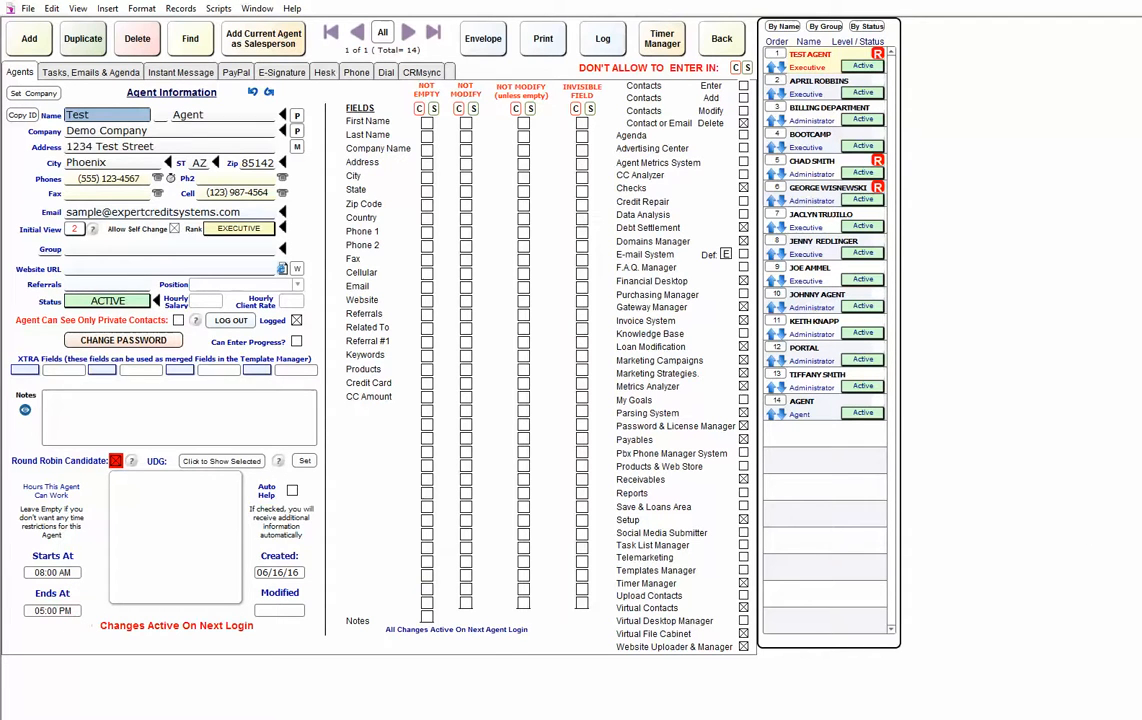
Step: Set the end of the agent's working hours to 09:00 PM
left_click(69, 608)
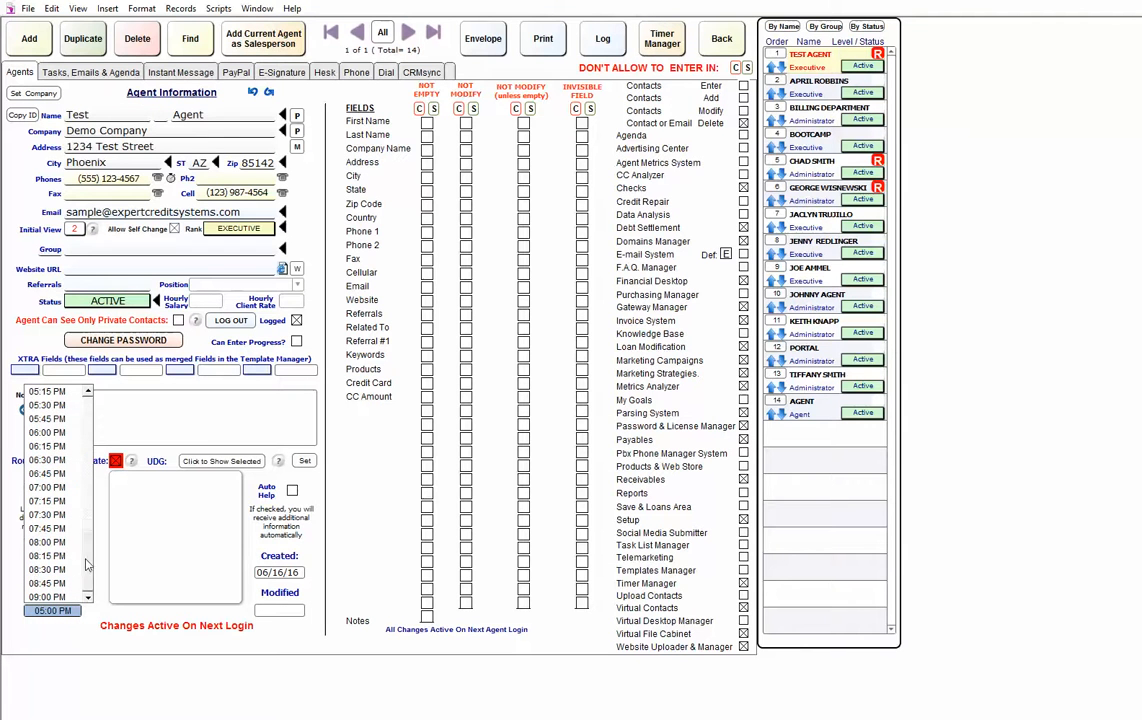
scroll(71, 566, "up", 12)
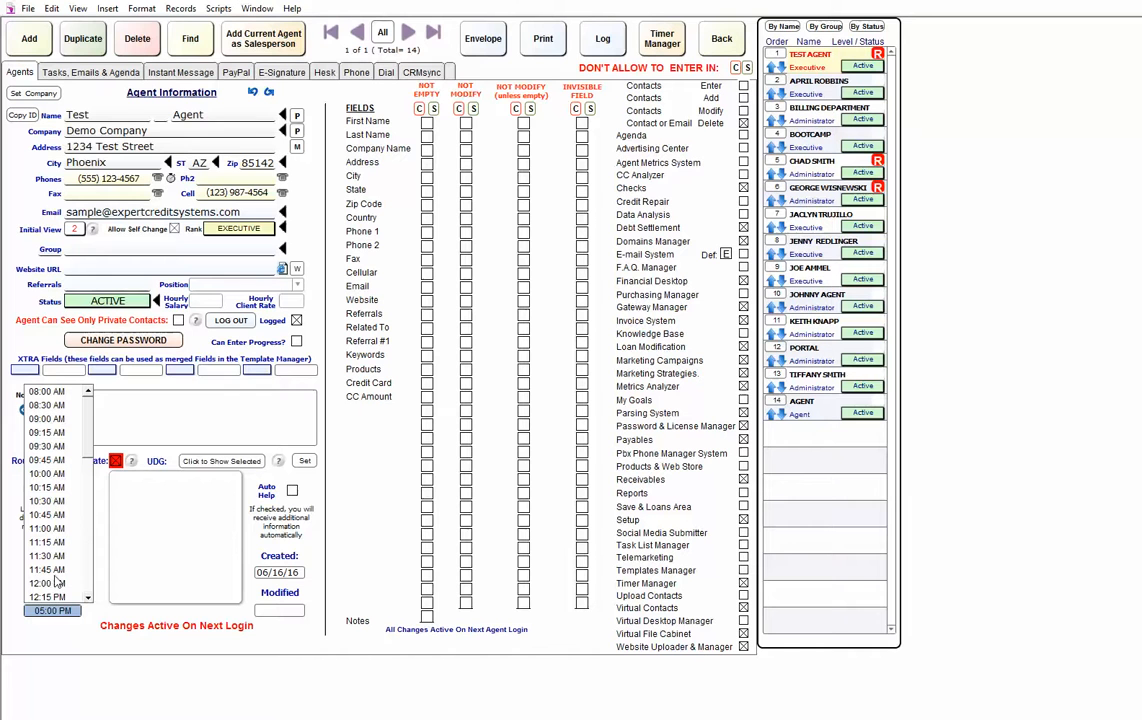
scroll(55, 560, "down", 10)
left_click(48, 538)
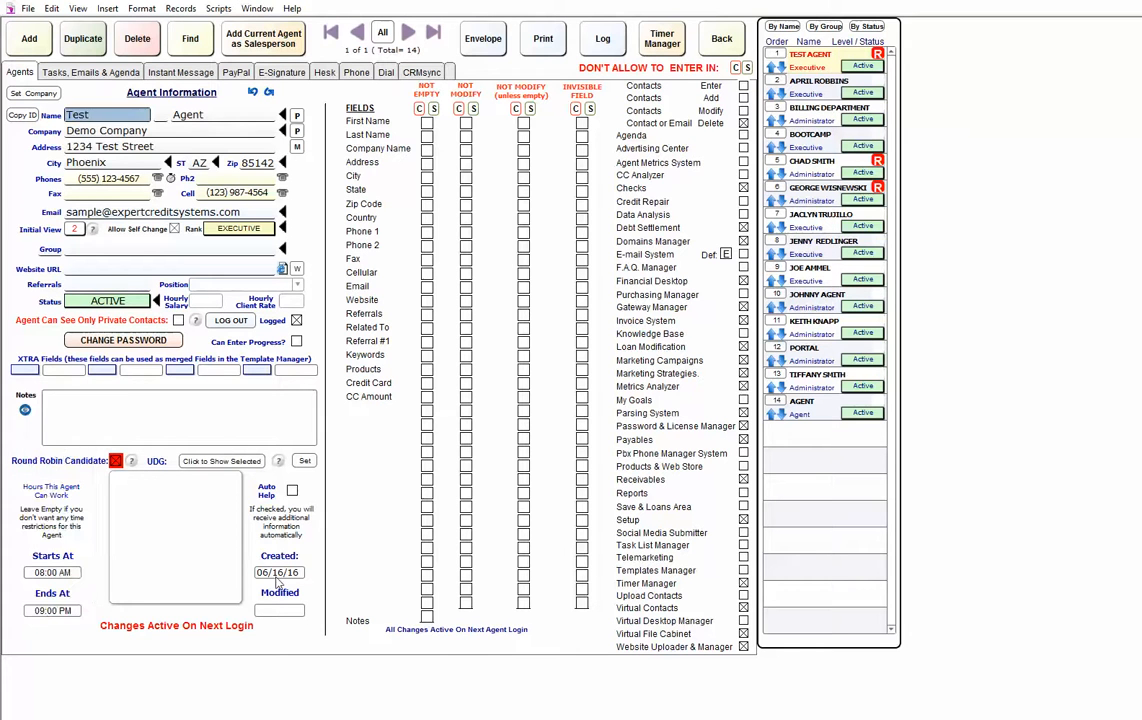
left_click(53, 610)
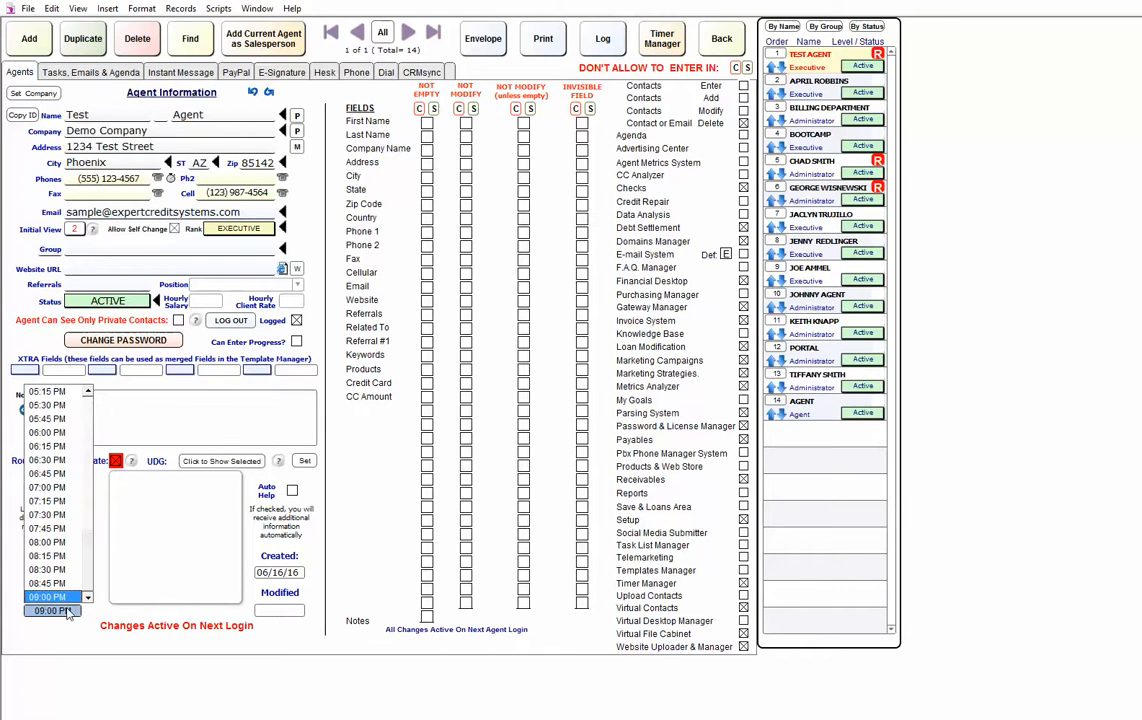
left_click(1130, 527)
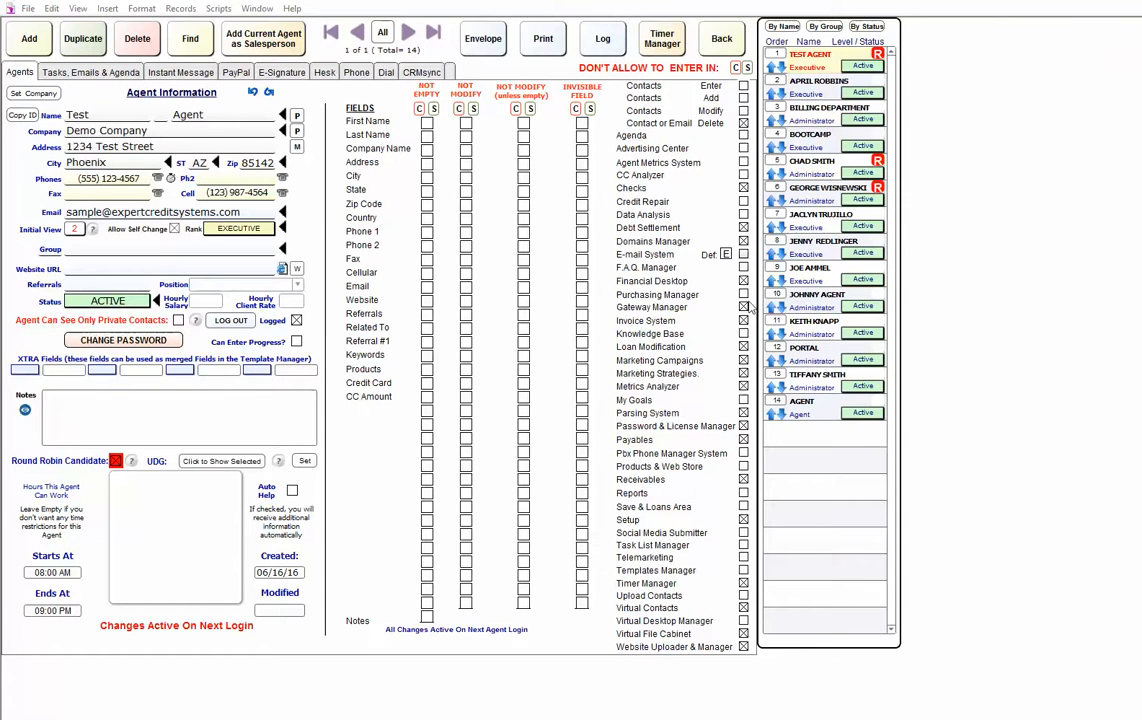
left_click(743, 123)
left_click(743, 188)
Step: Add the current agent as a salesperson contact and checkmark that contact as also being an agent (employee)
left_click(245, 45)
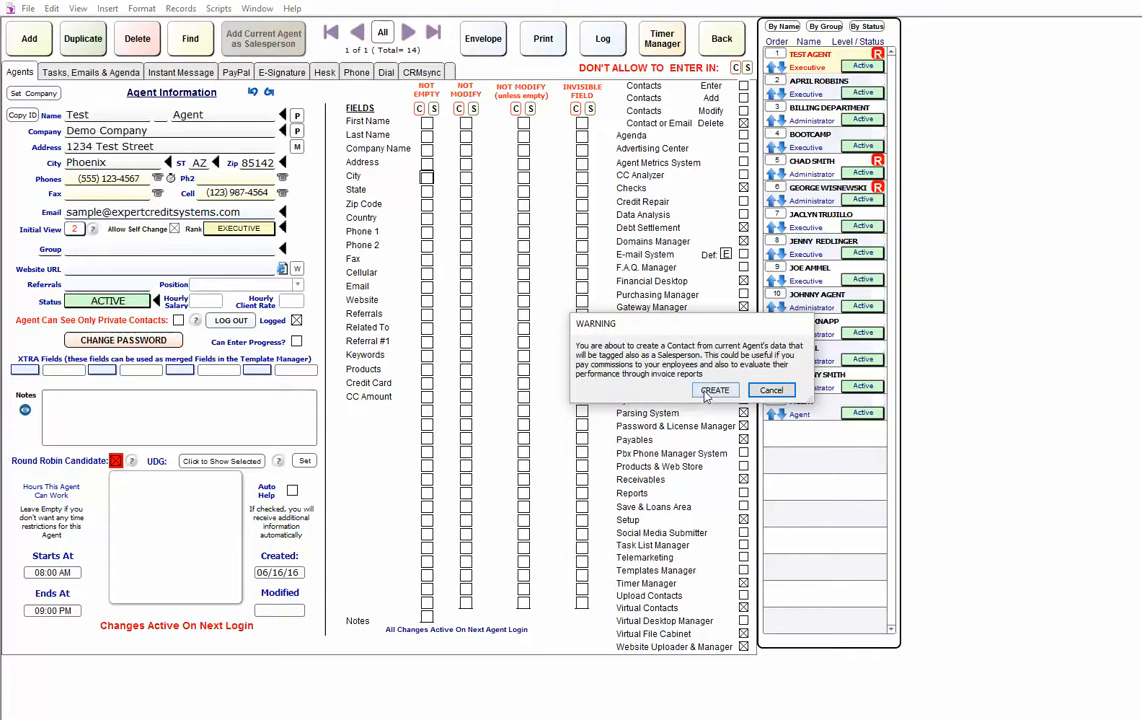
left_click(701, 389)
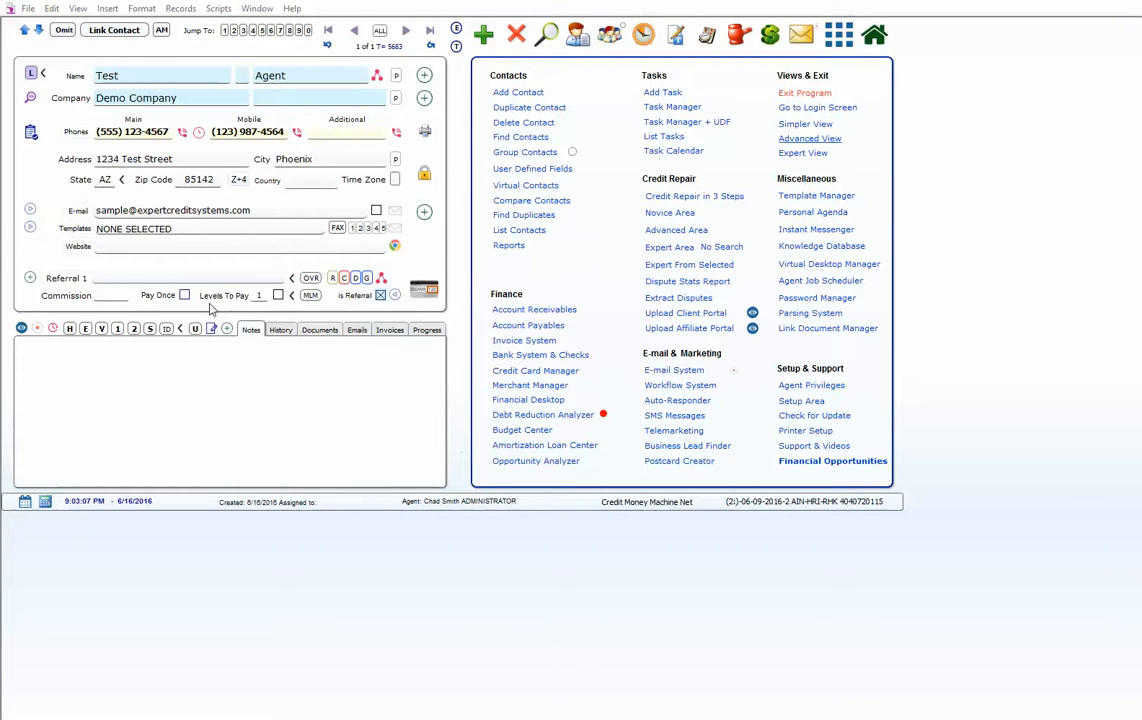
left_click(279, 297)
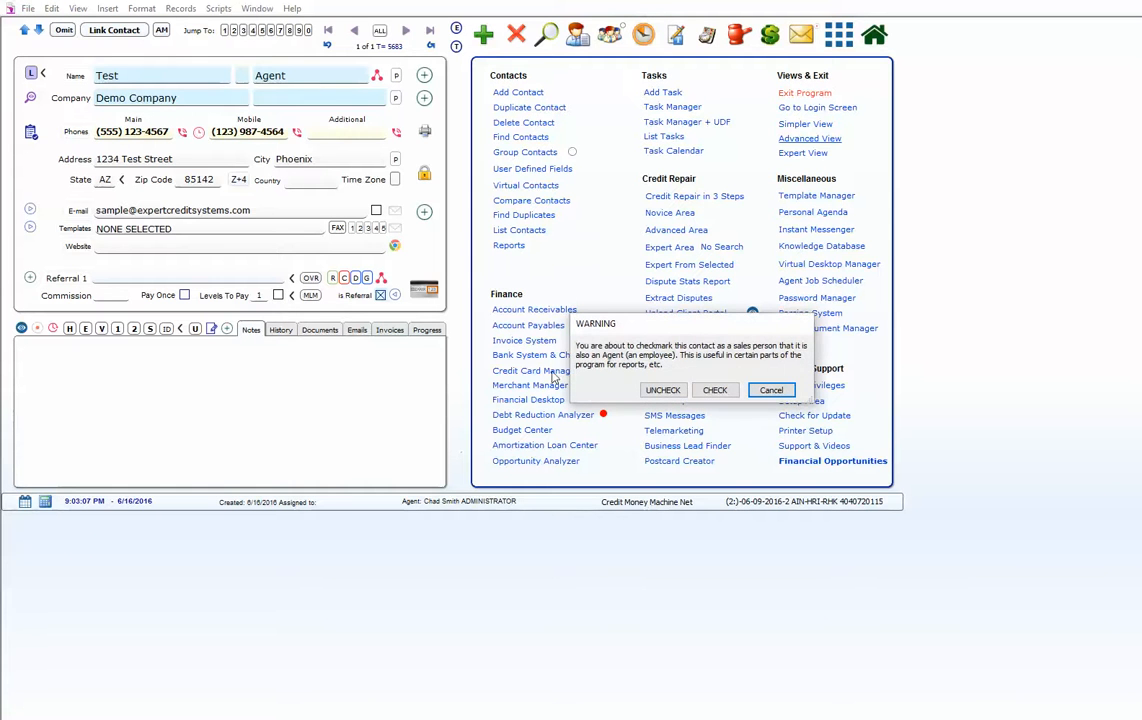
left_click(714, 390)
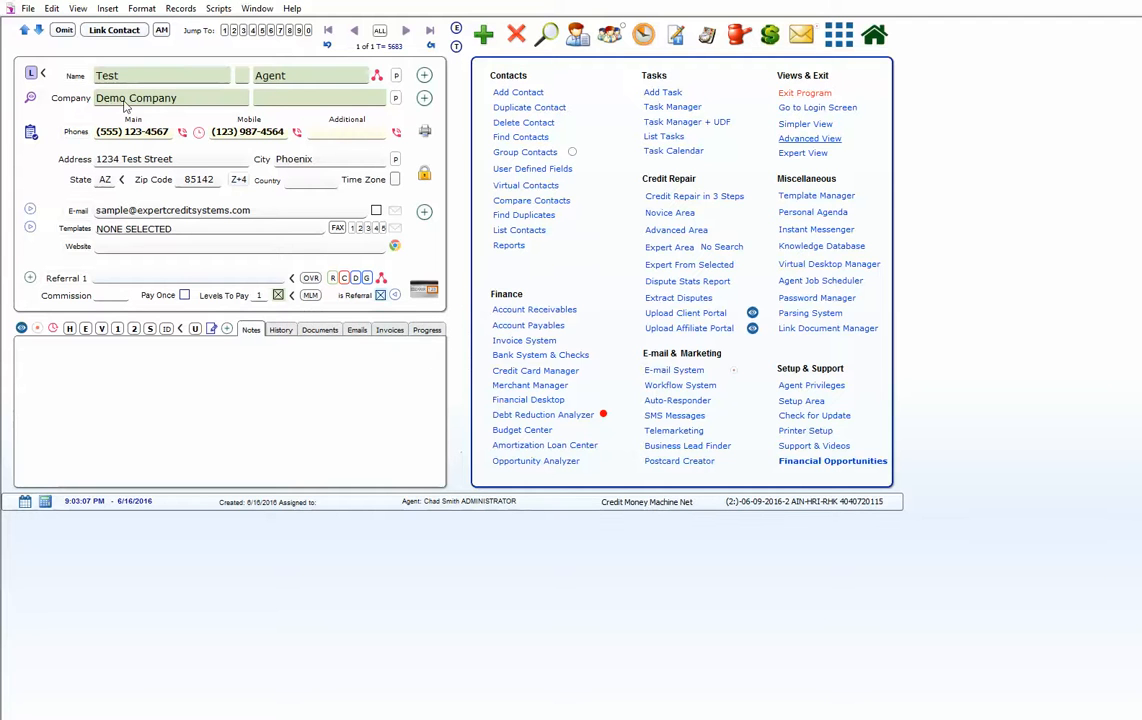
Step: Show all contacts and go back to the previous contact record
left_click(379, 33)
left_click(354, 33)
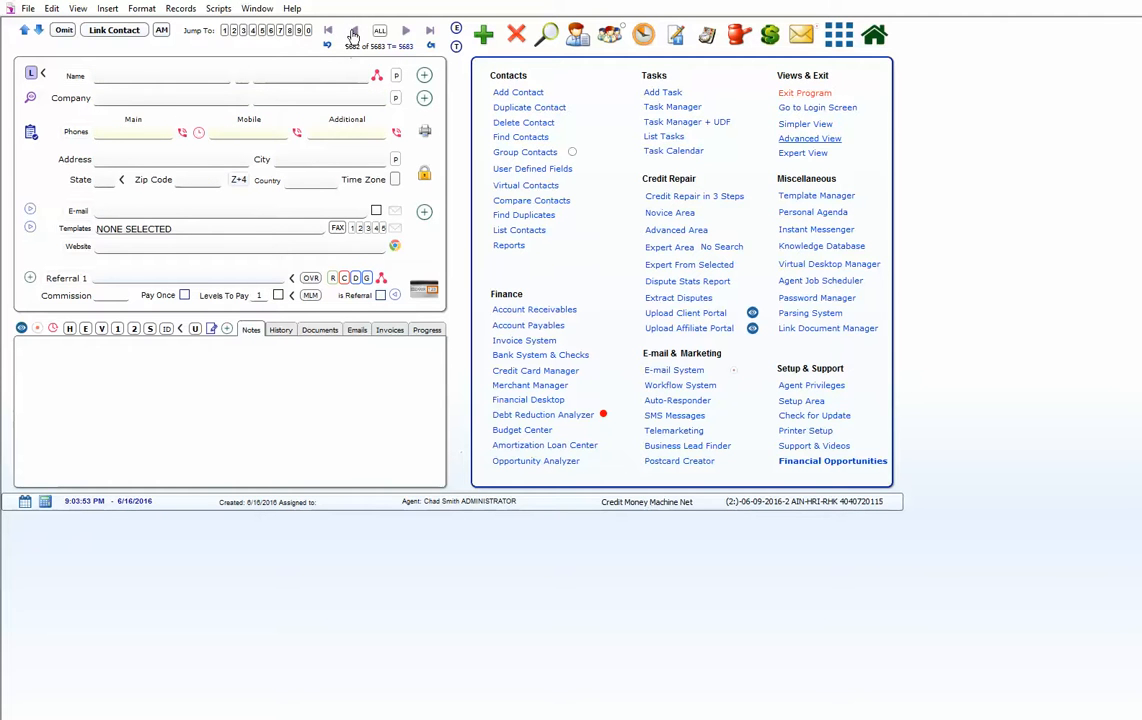
Step: Browse the neighbouring contact records and return to the test agent's contact
left_click(354, 33)
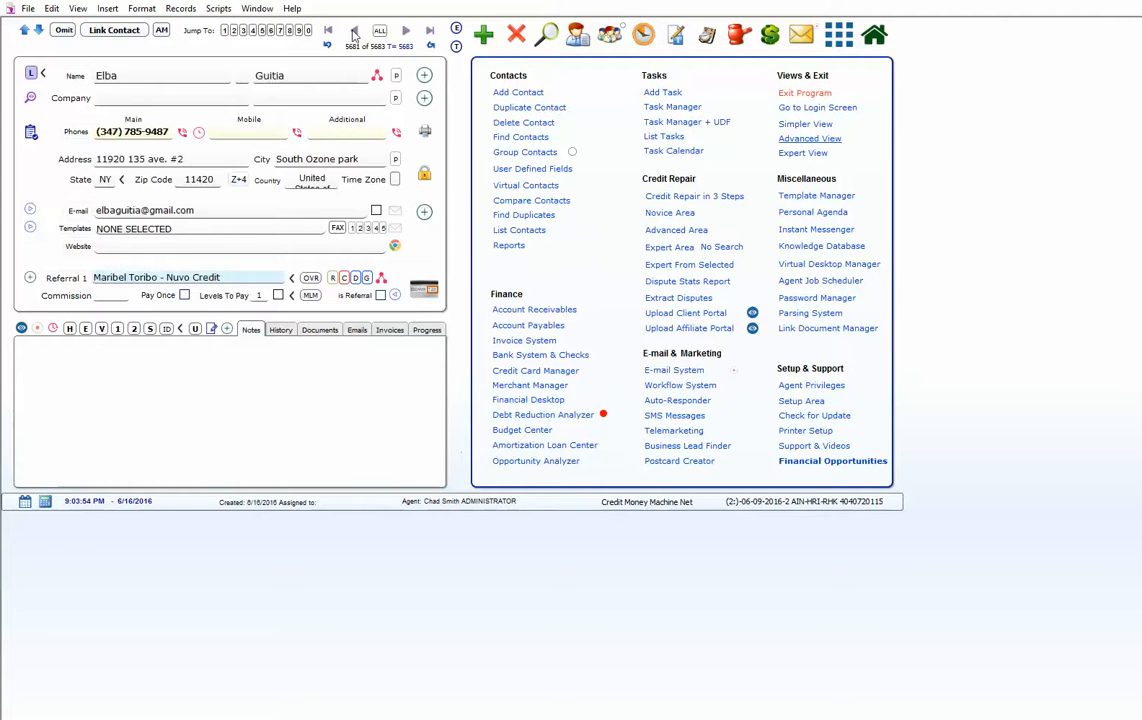
left_click(405, 33)
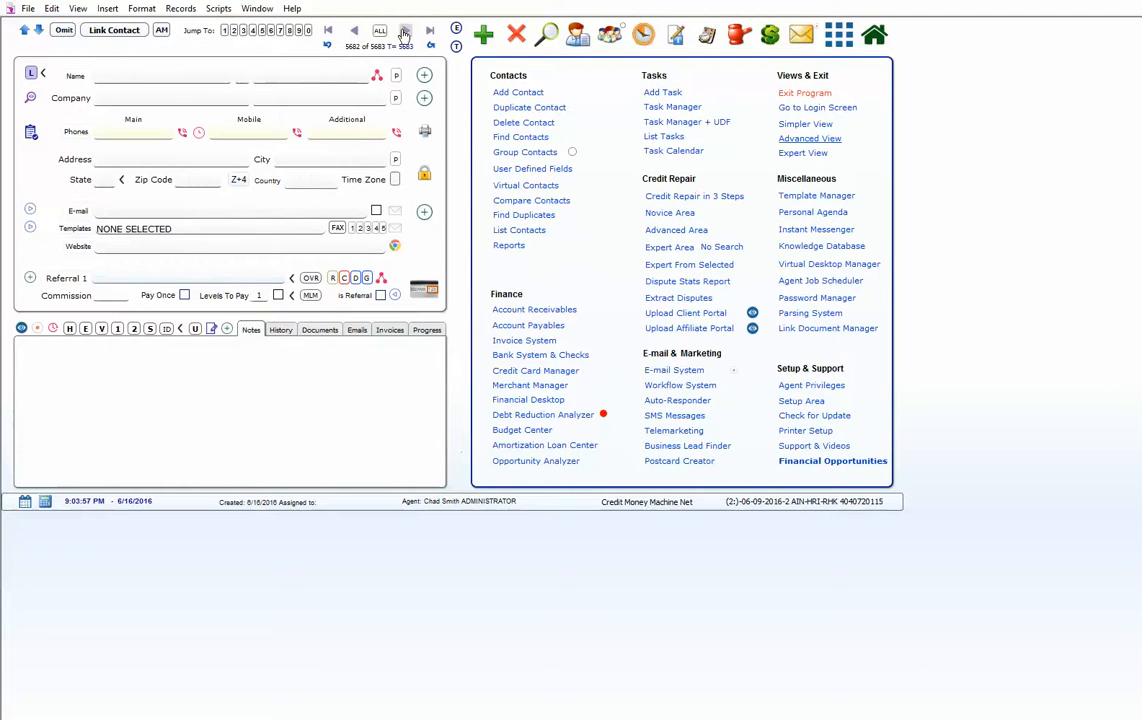
left_click(405, 33)
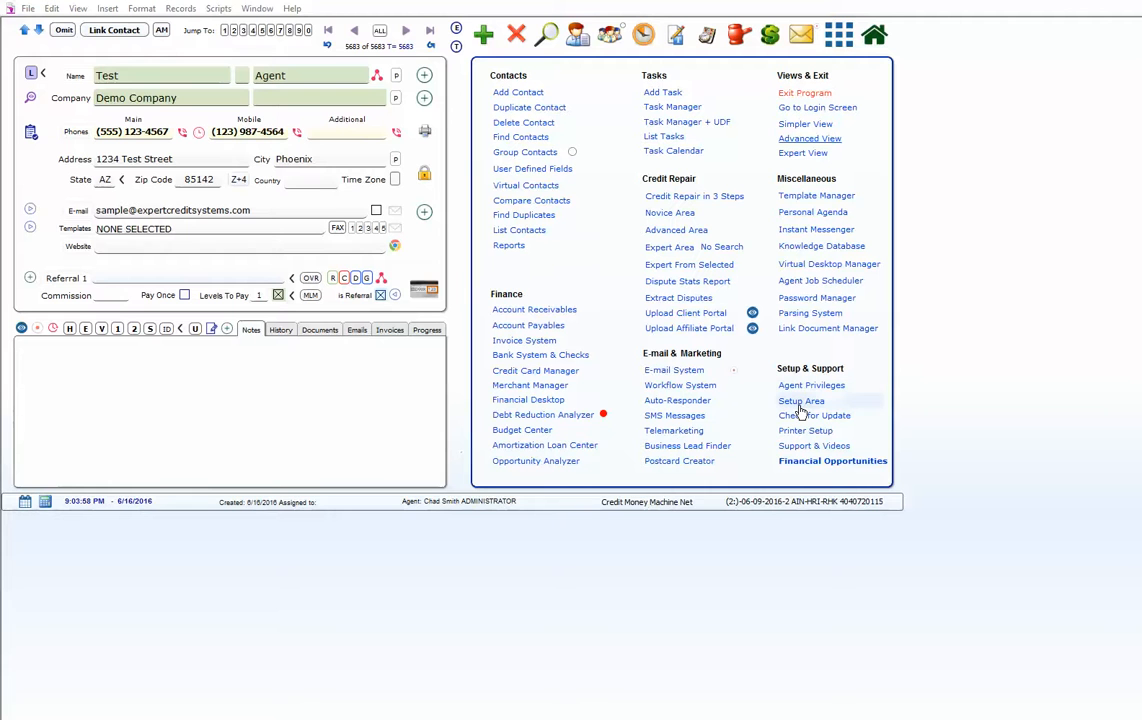
Step: Open the company information setup and view the ECS Credit record and the Expert Credit Systems record
left_click(801, 403)
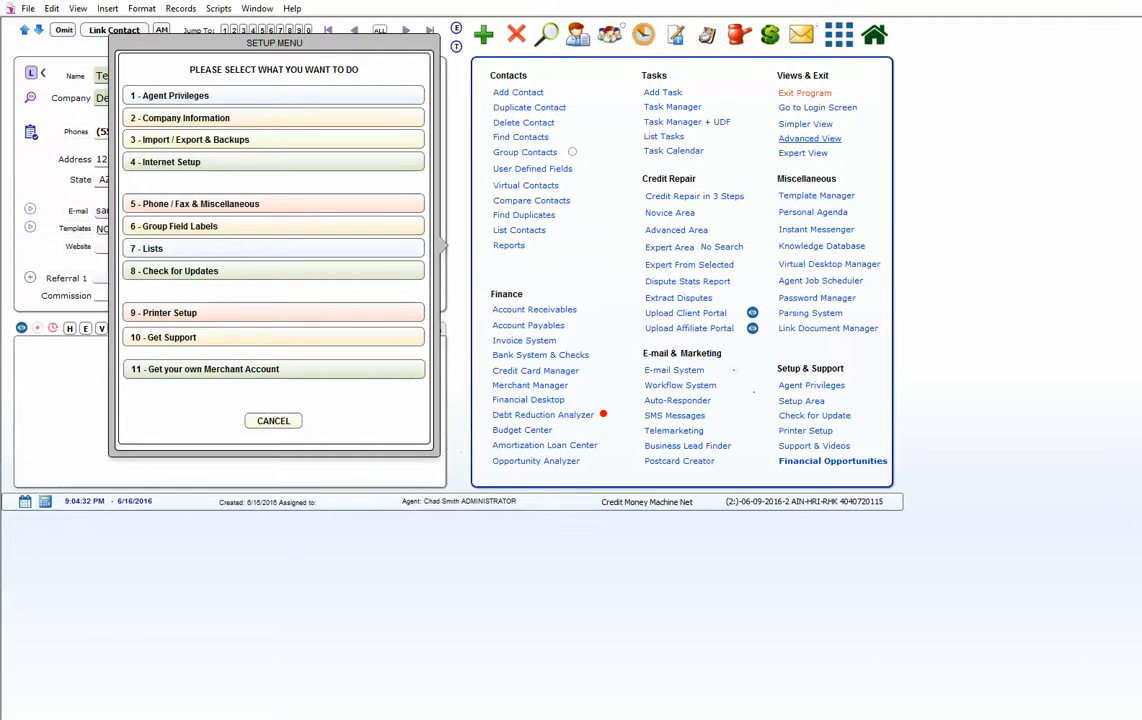
left_click(180, 117)
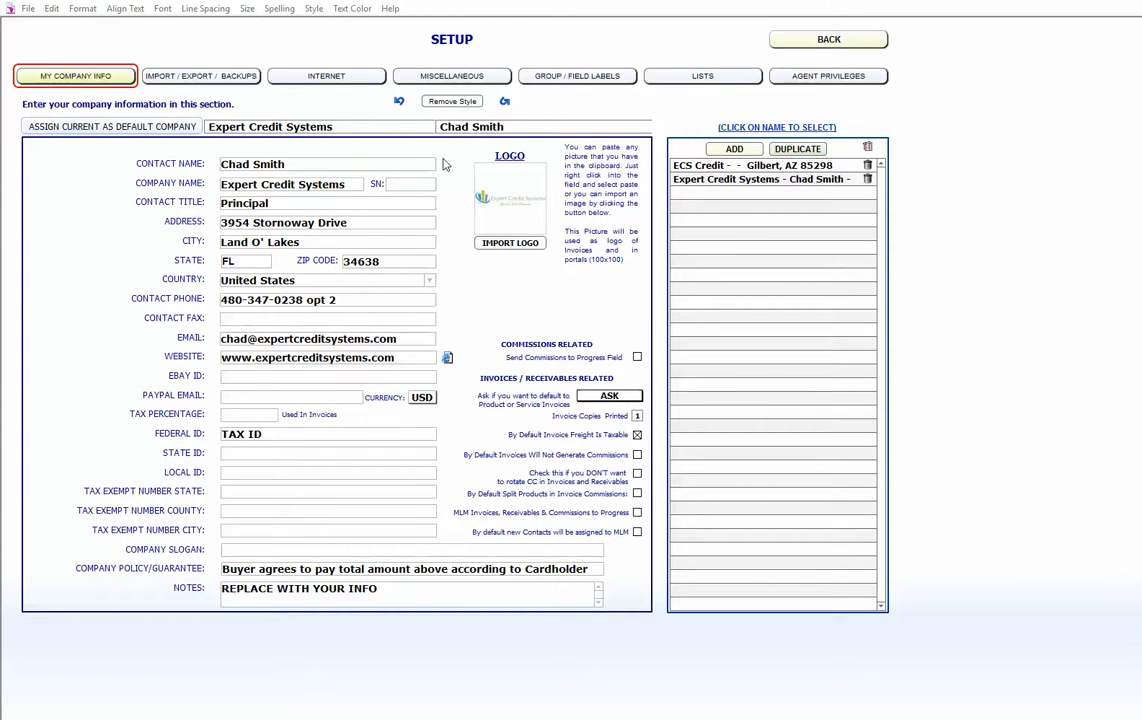
left_click(704, 168)
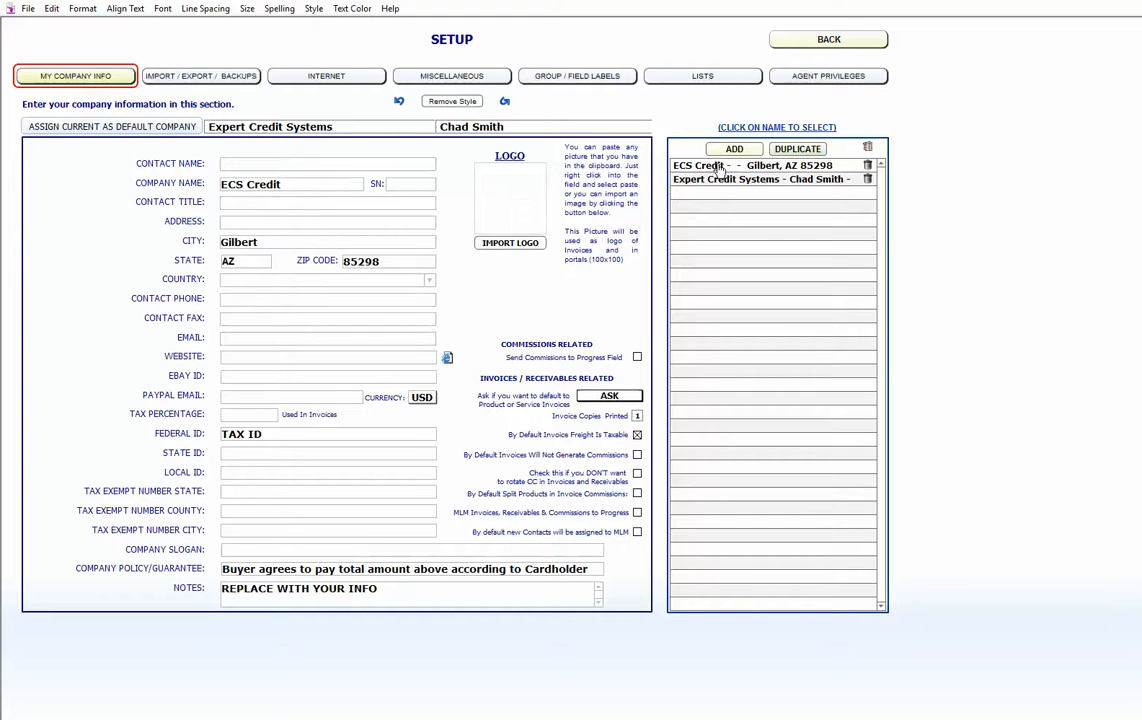
left_click(730, 181)
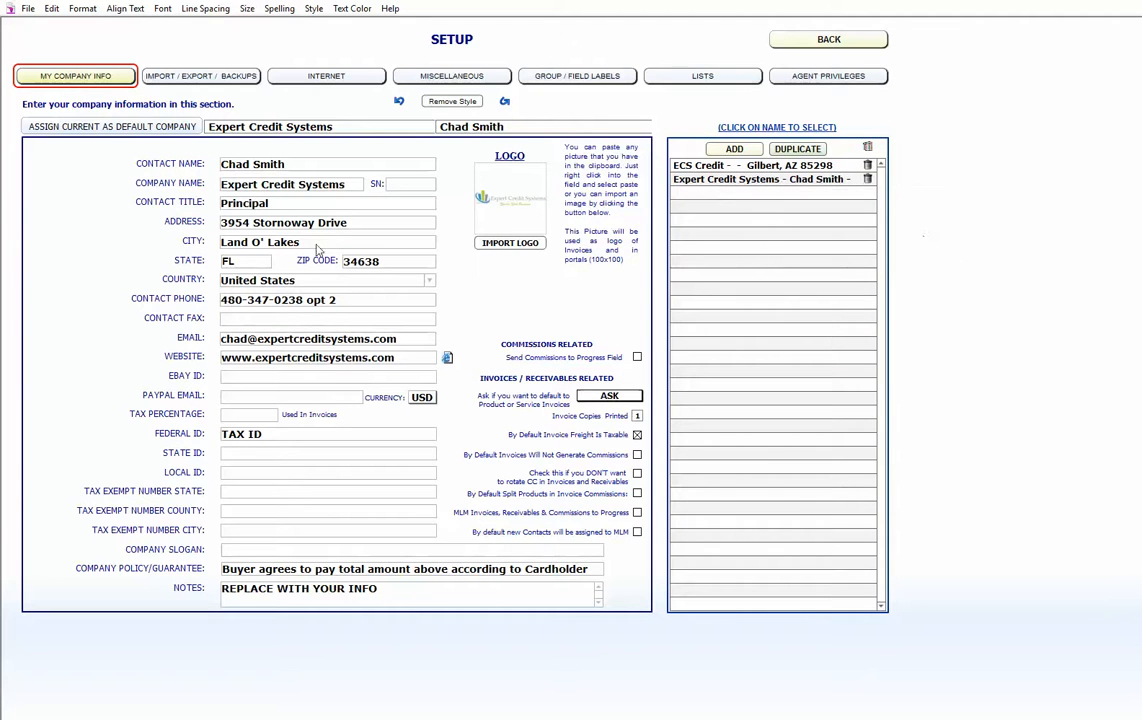
Step: Add a blank company record and open its logo import without choosing a file
left_click(737, 150)
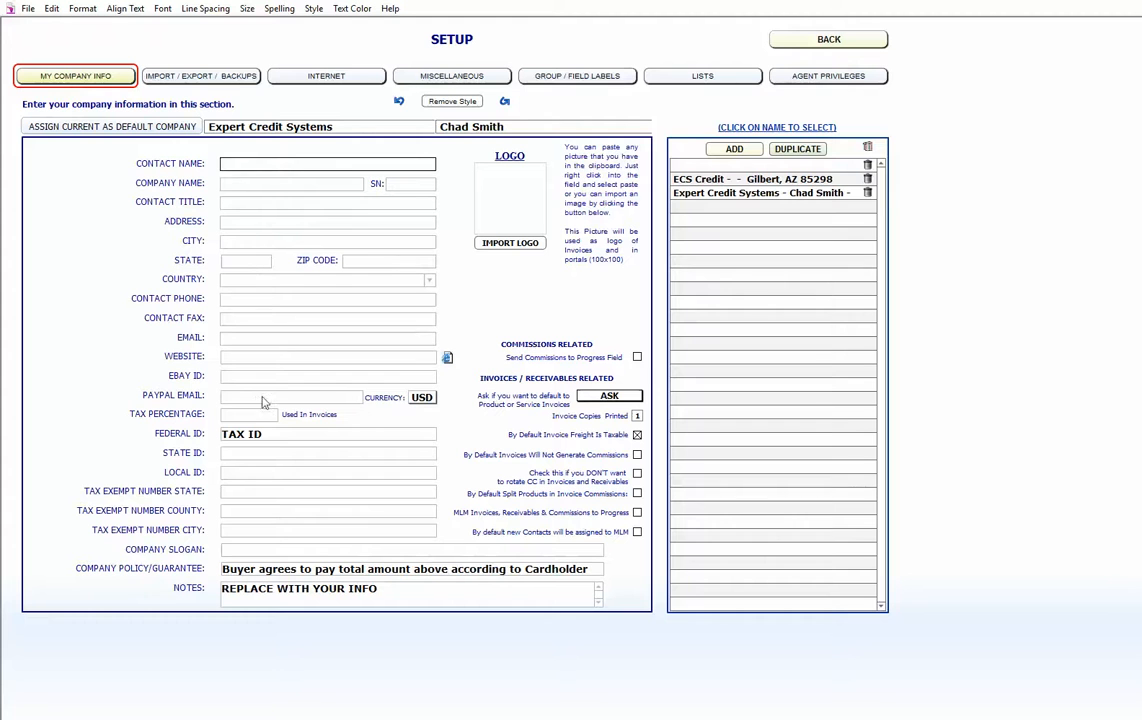
left_click(508, 249)
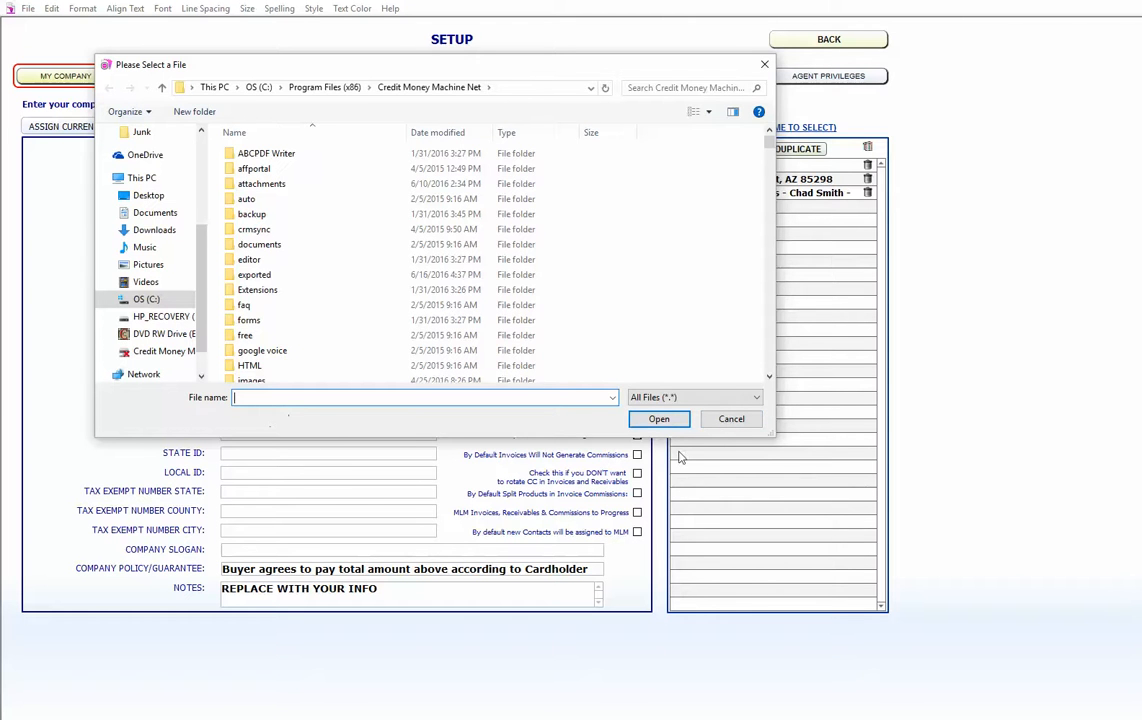
left_click(745, 419)
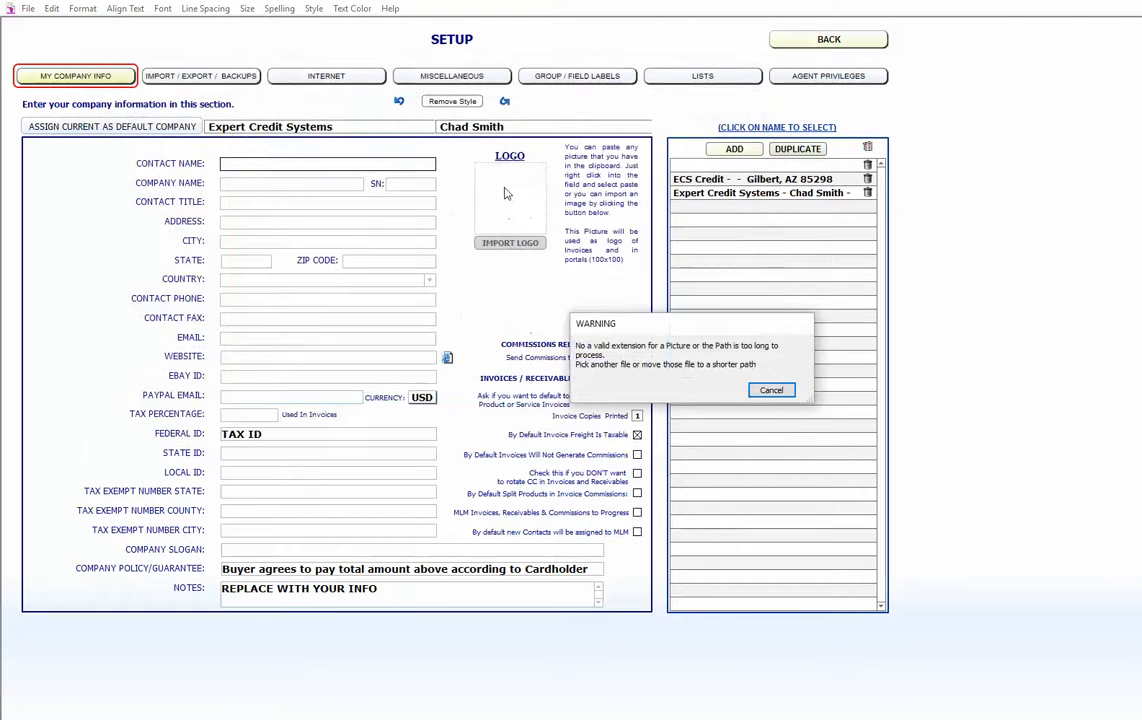
left_click(779, 393)
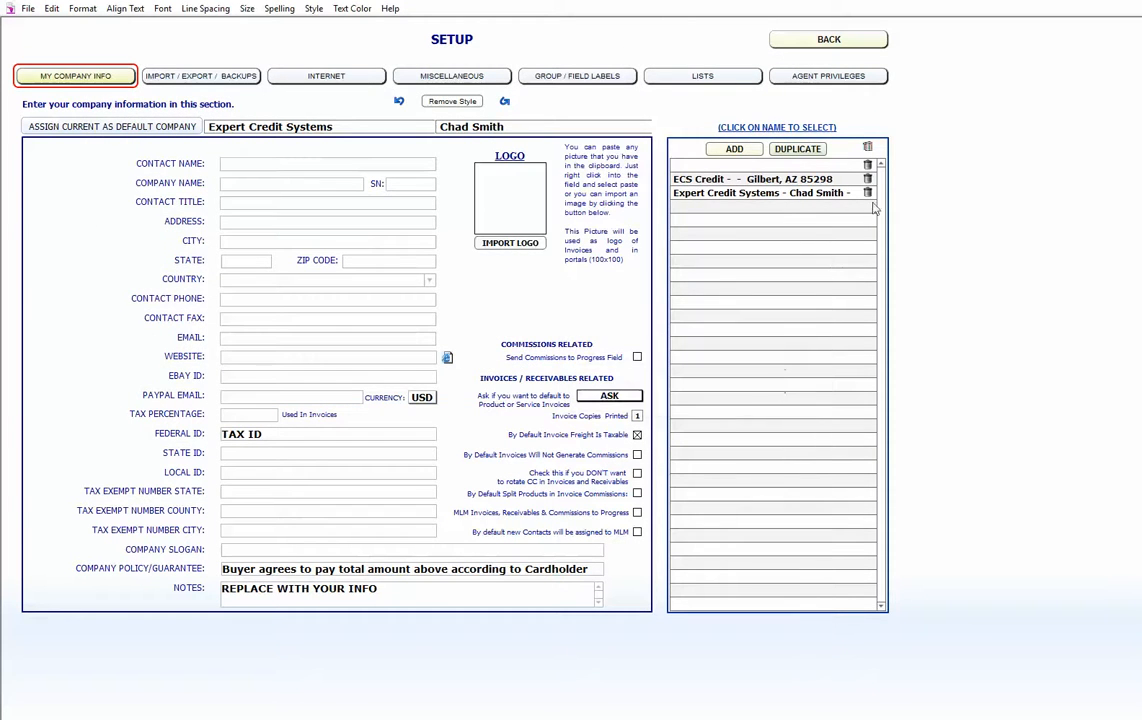
Step: Delete the blank company record from the company list
left_click(867, 164)
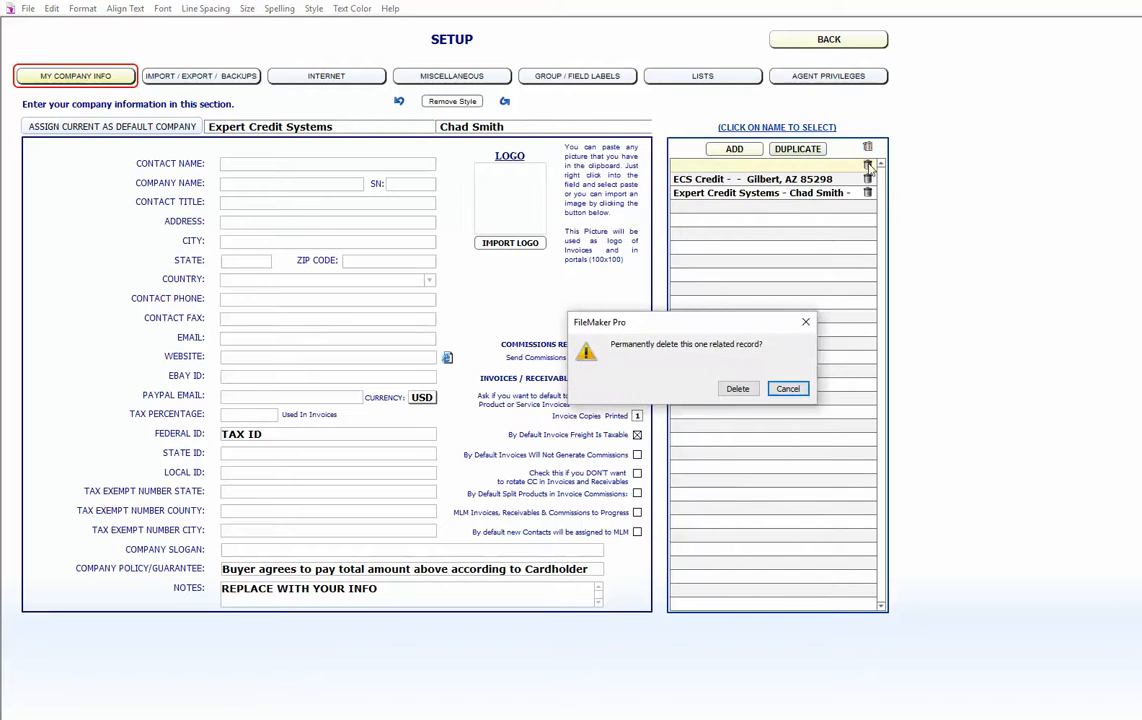
left_click(738, 389)
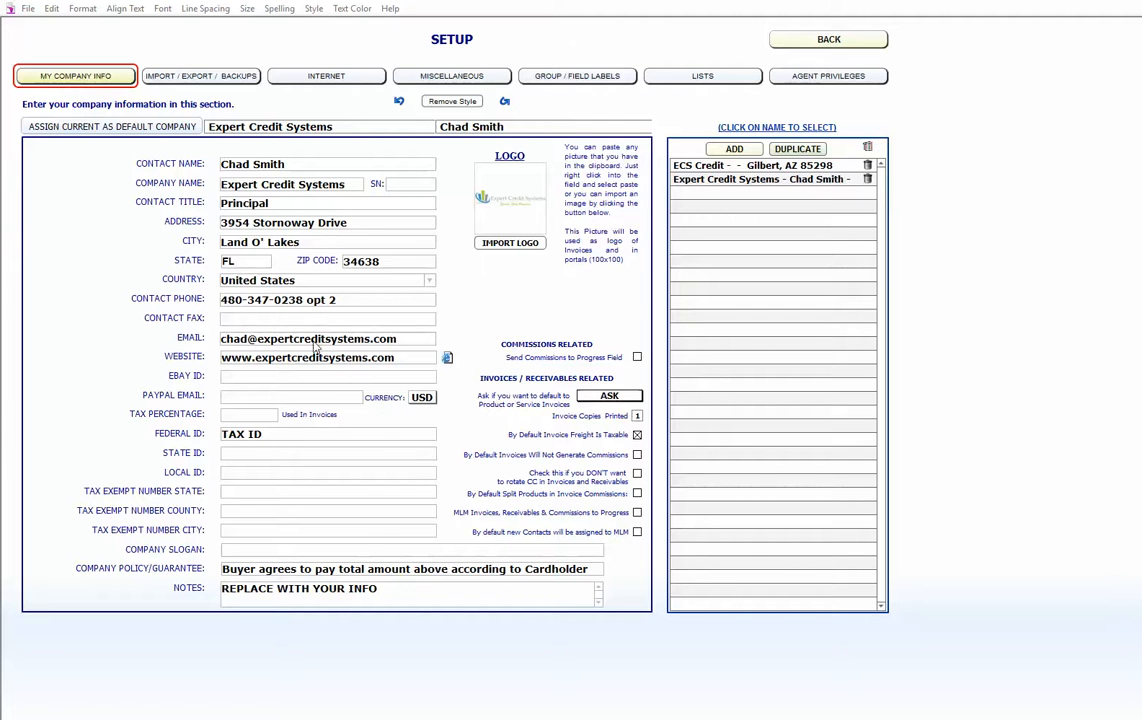
Step: Examine the Expert Credit Systems record's eBay ID, PayPal email and tax percentage fields, including the list of tax rates
left_click(243, 378)
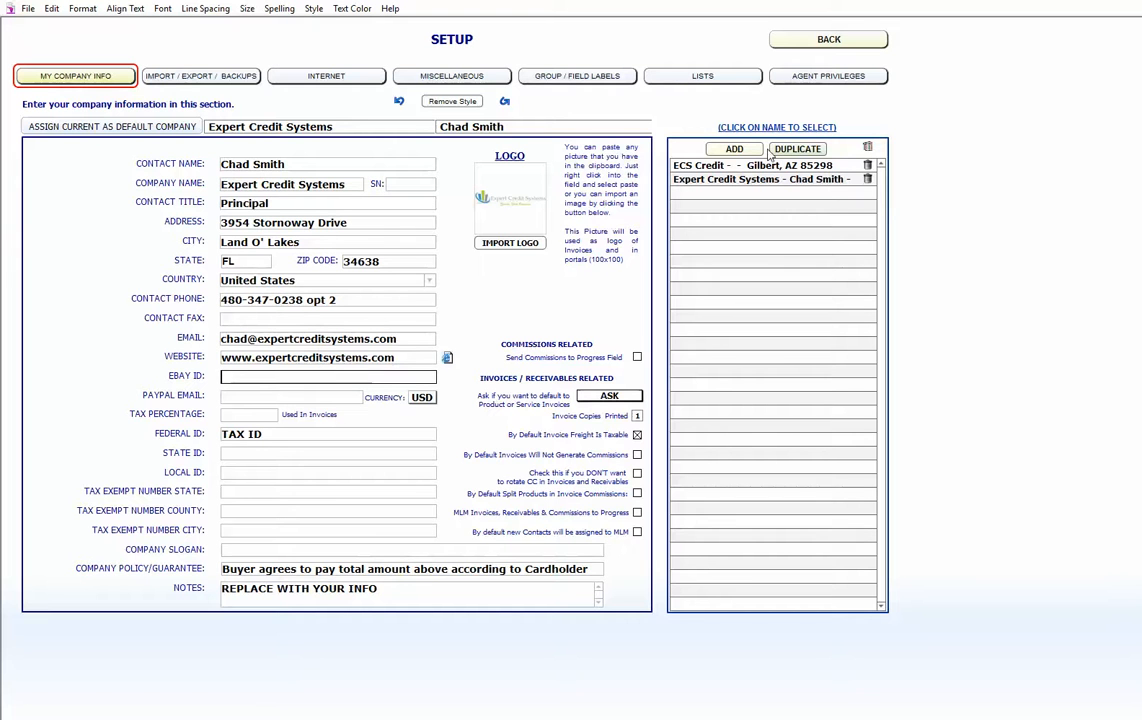
left_click(238, 398)
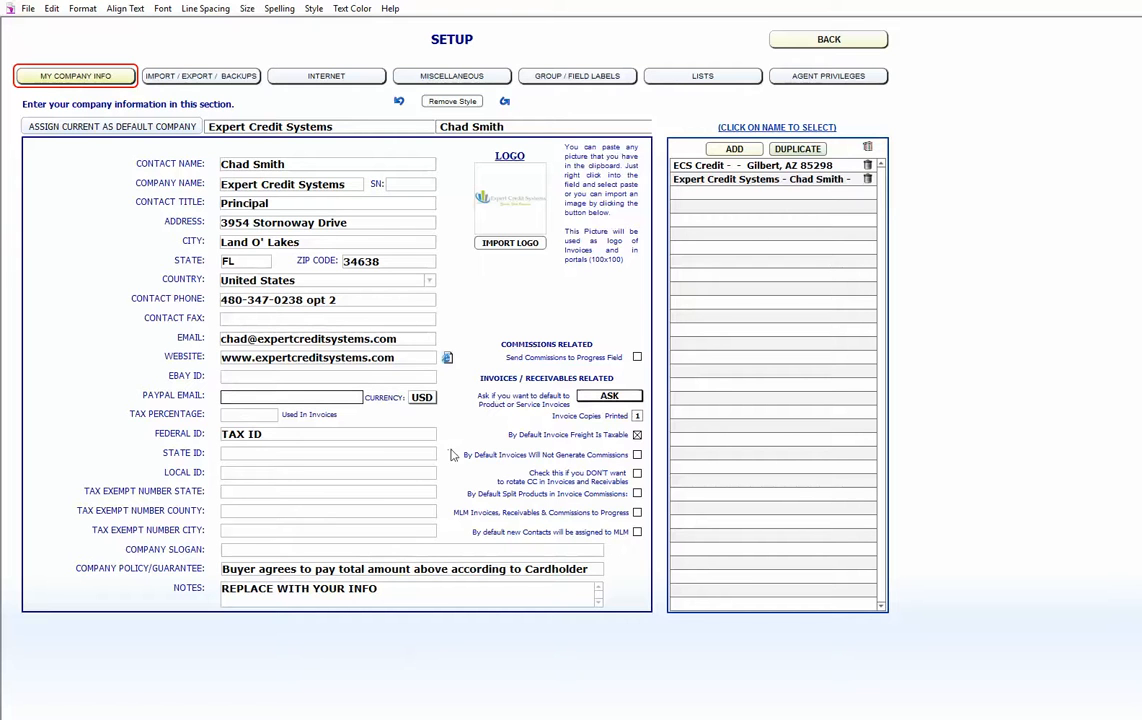
left_click(242, 414)
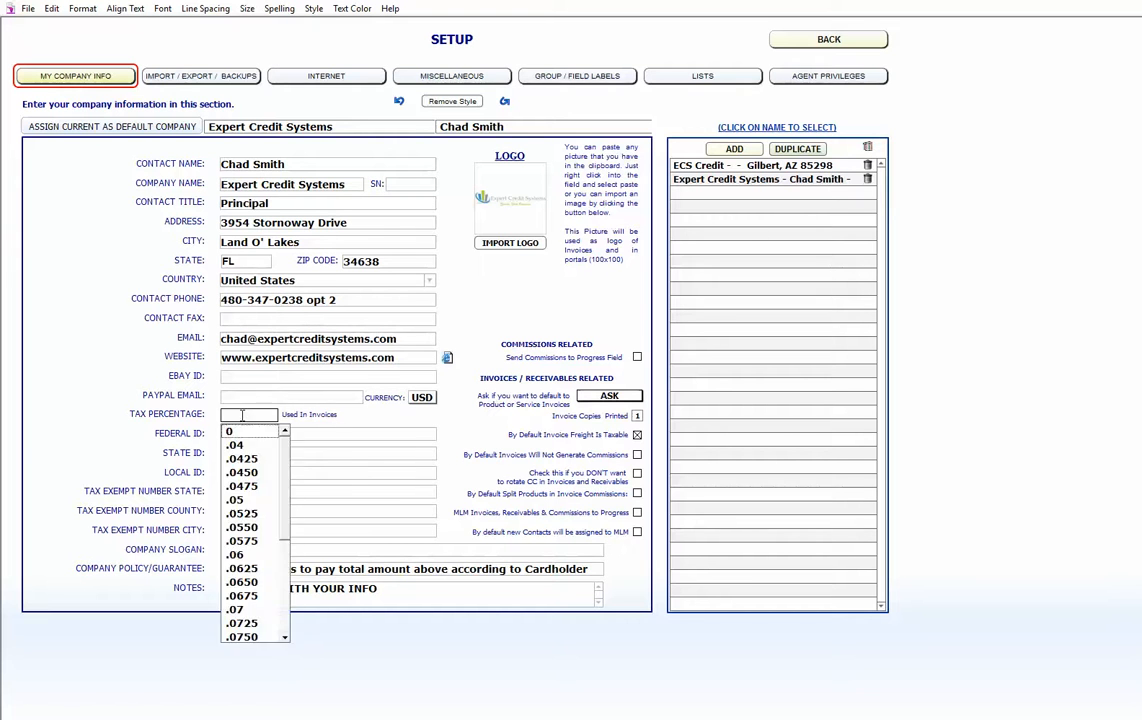
left_click(469, 294)
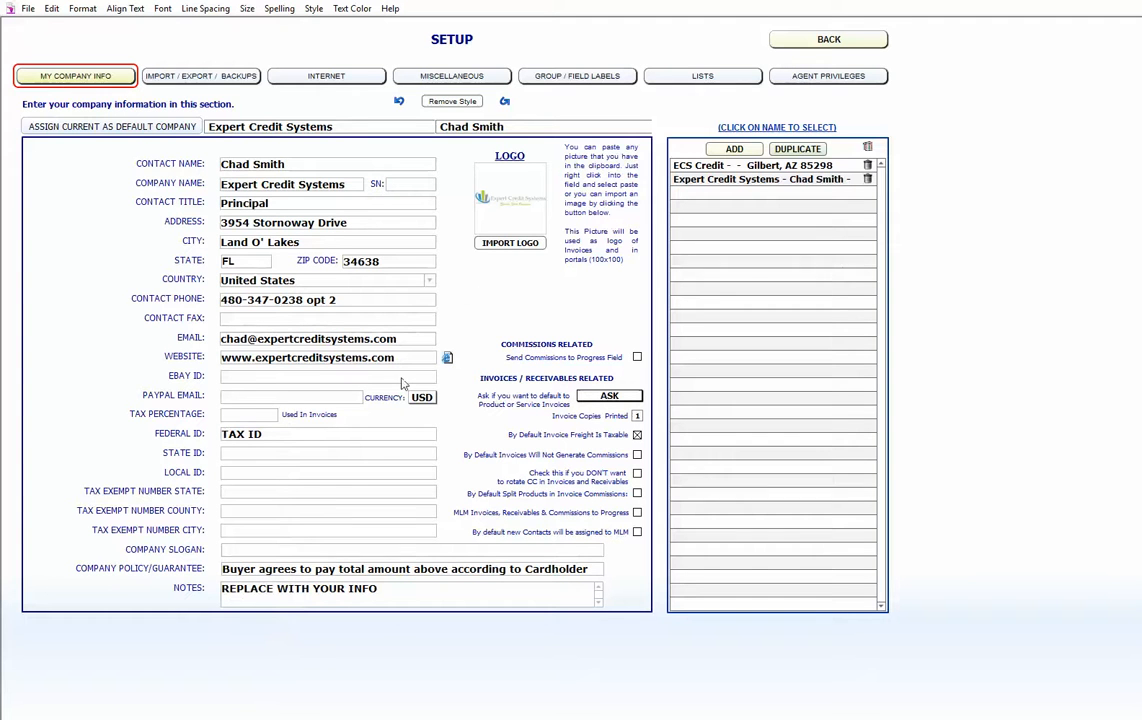
left_click(242, 415)
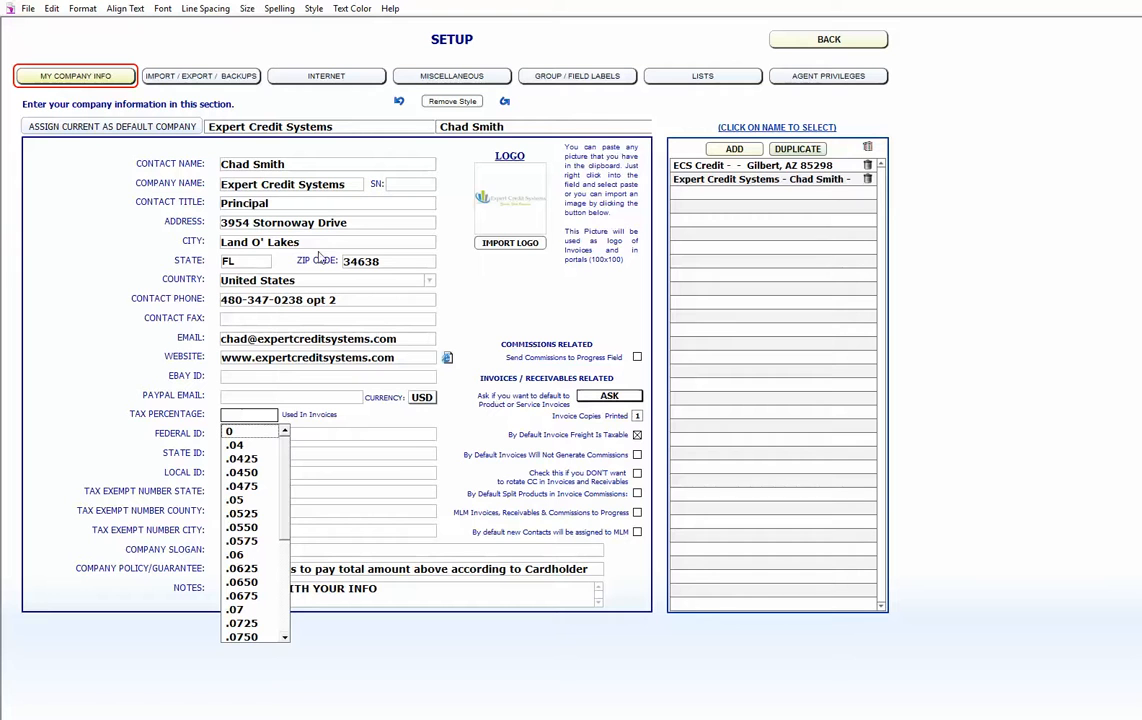
left_click(469, 313)
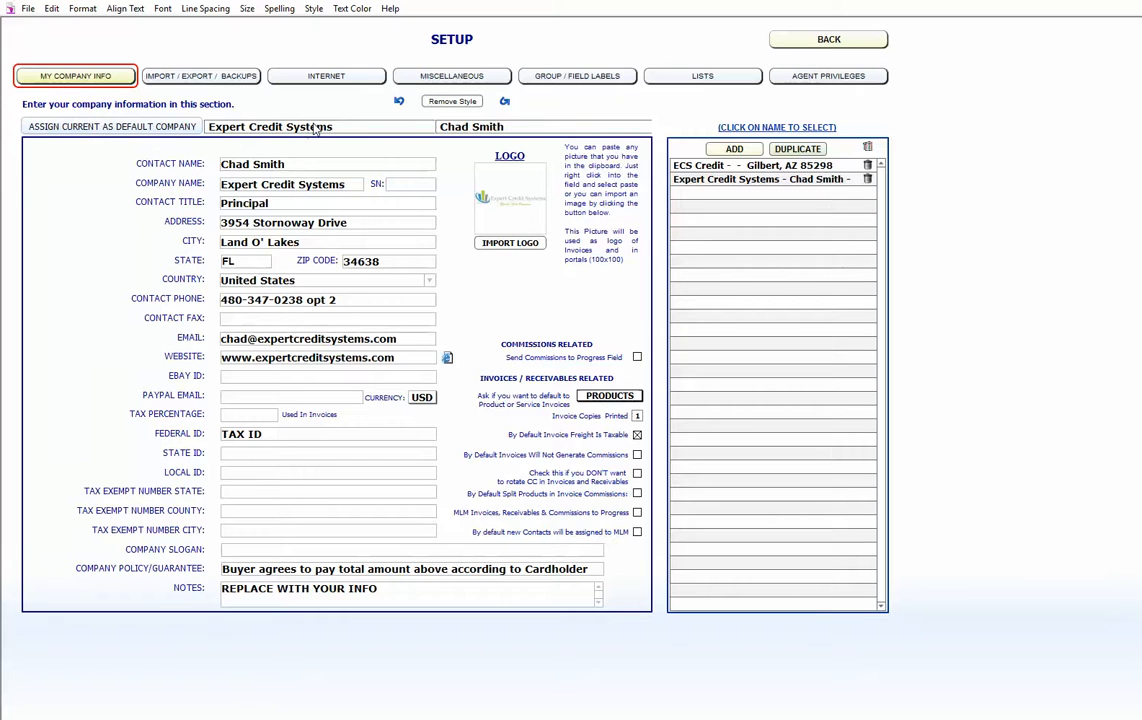
Step: View the ECS Credit and Expert Credit Systems records once more and leave the setup area
left_click(686, 168)
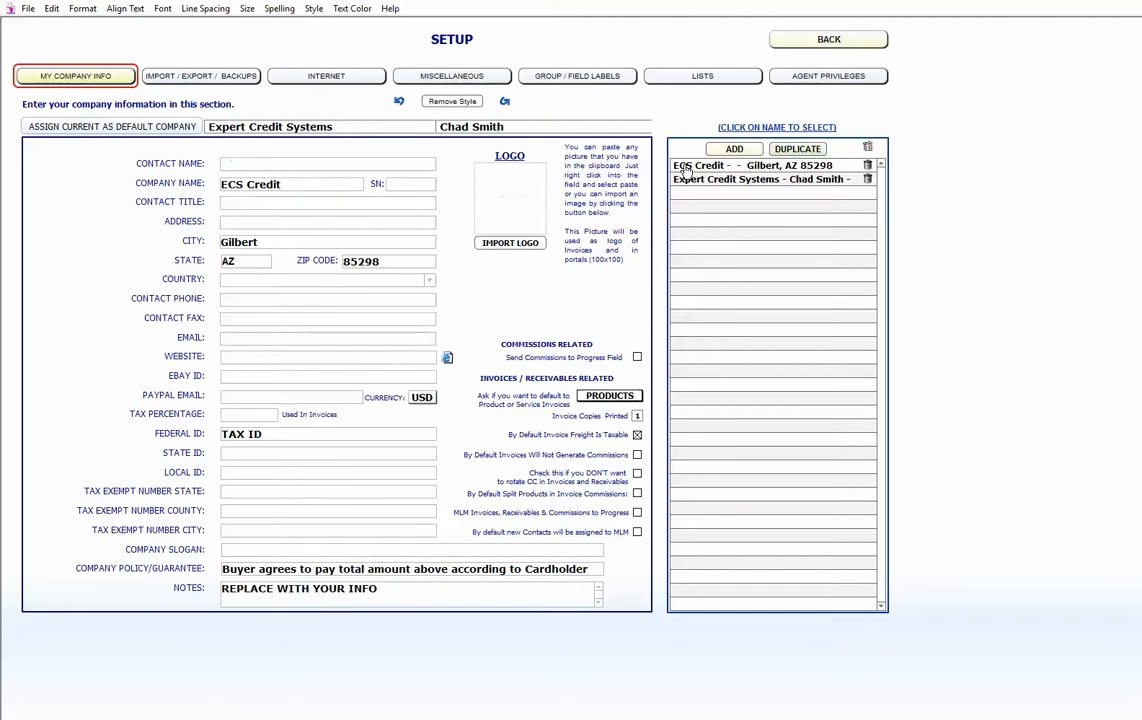
left_click(696, 180)
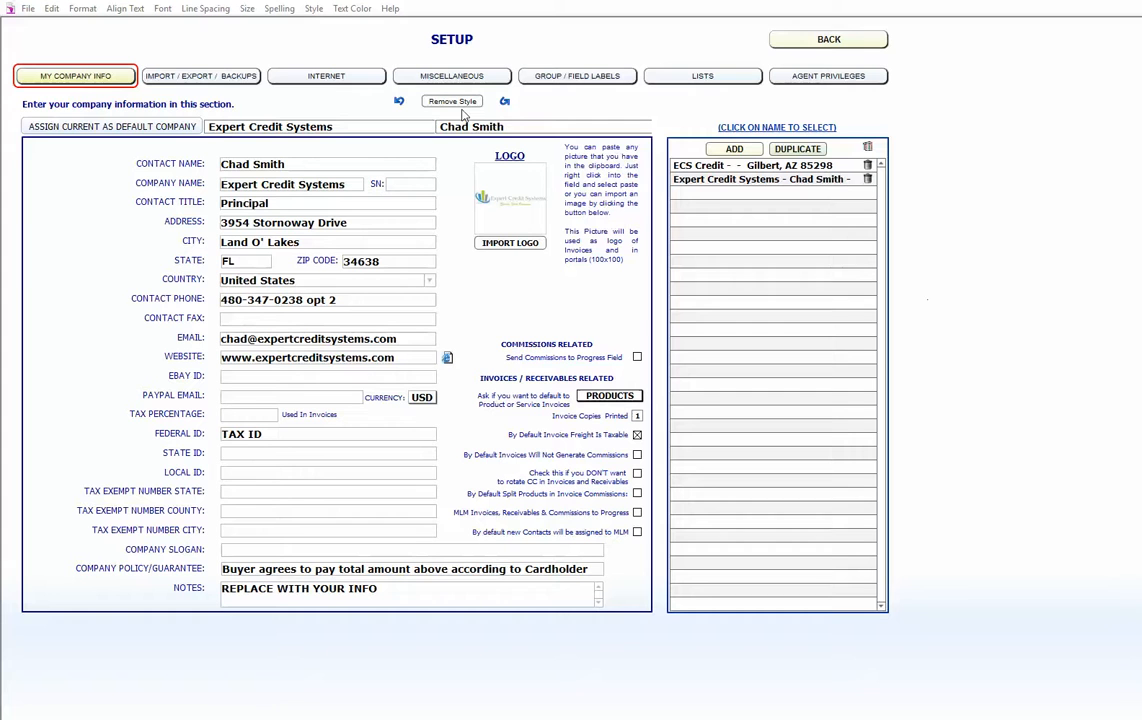
left_click(838, 40)
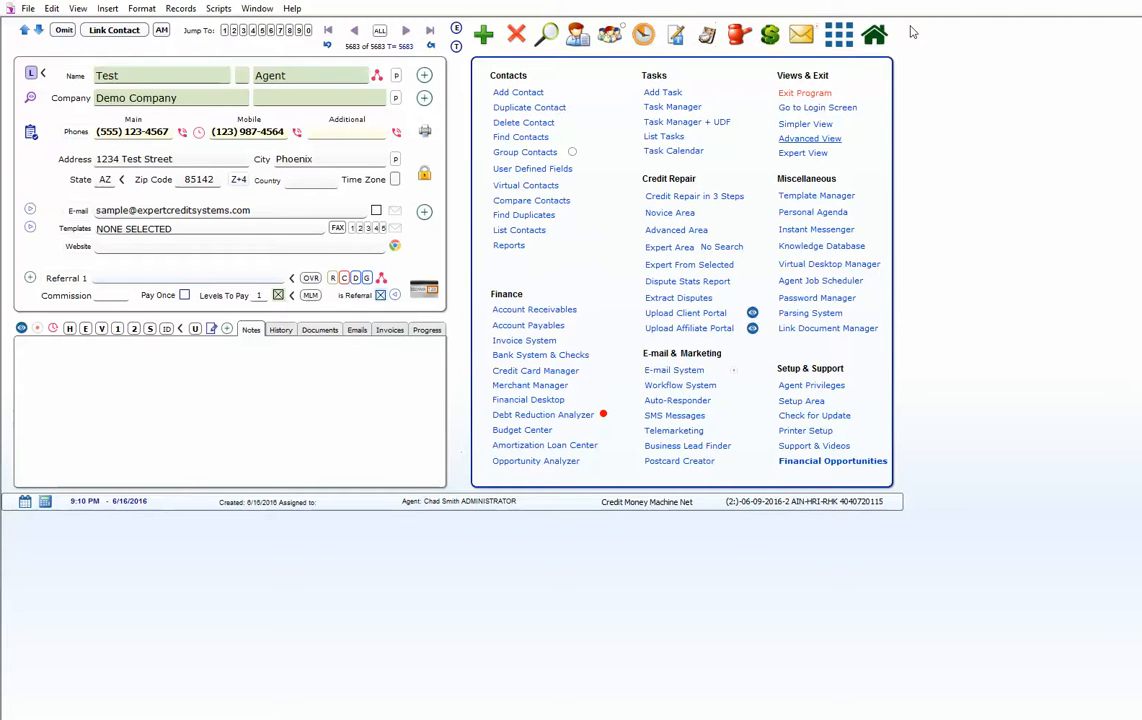
Step: View the Task Manager and compare the reduced agent menu with the full Advanced View menu
left_click(671, 108)
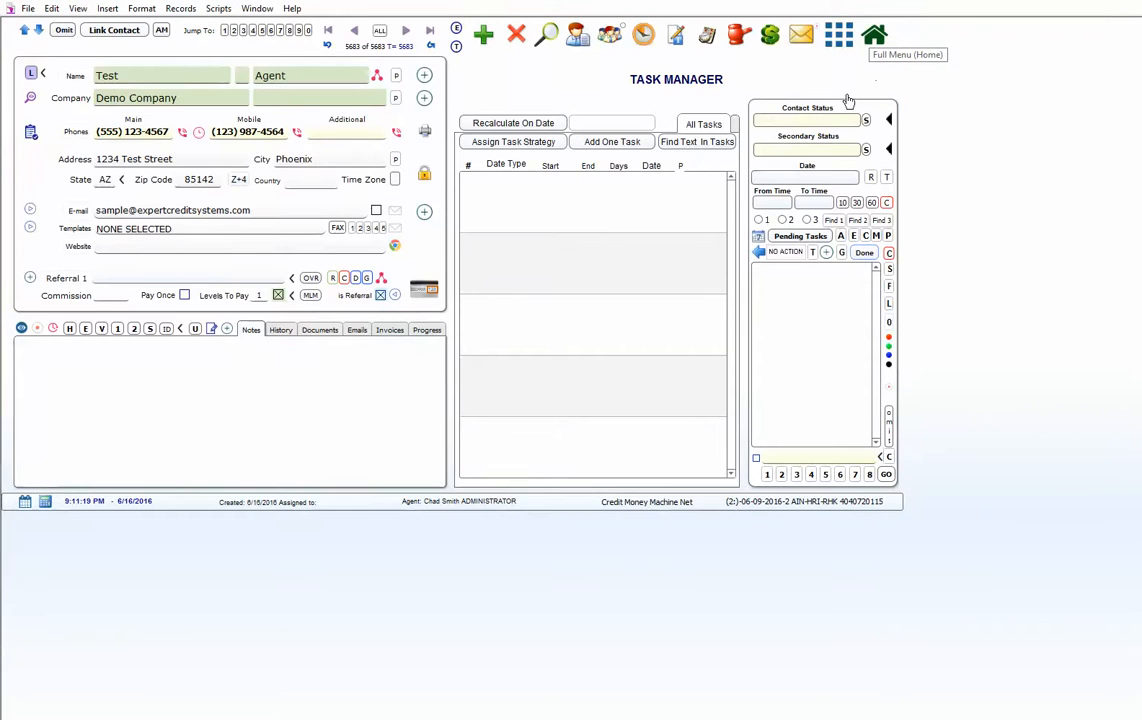
left_click(836, 42)
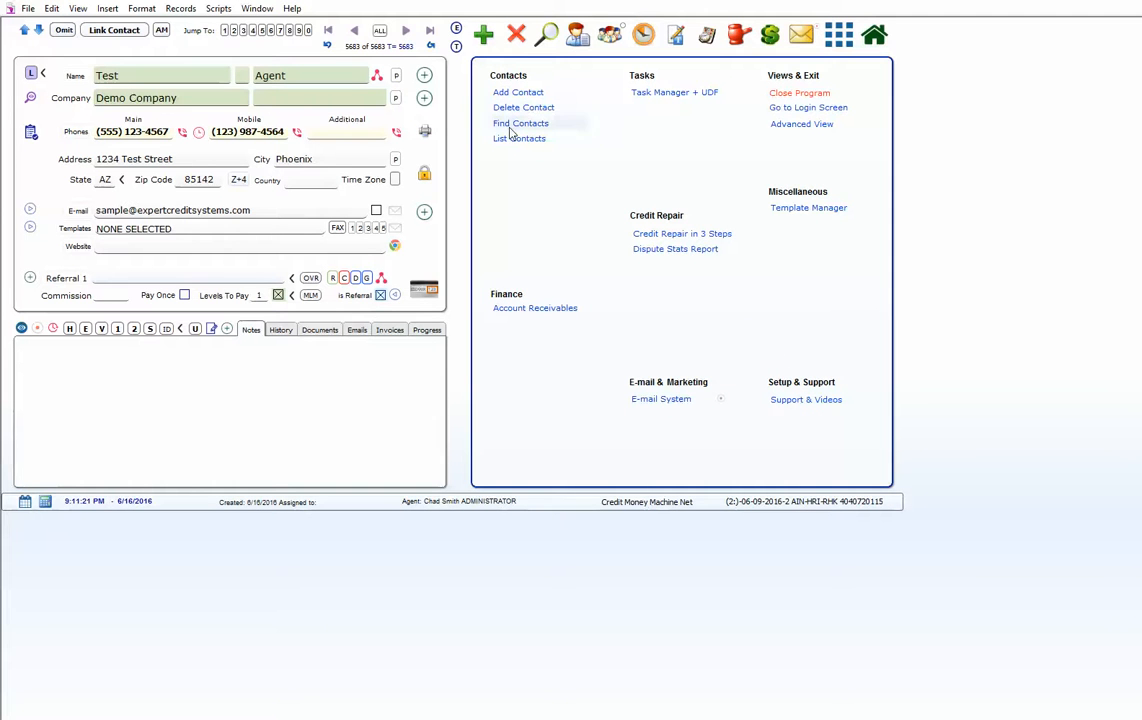
left_click(884, 41)
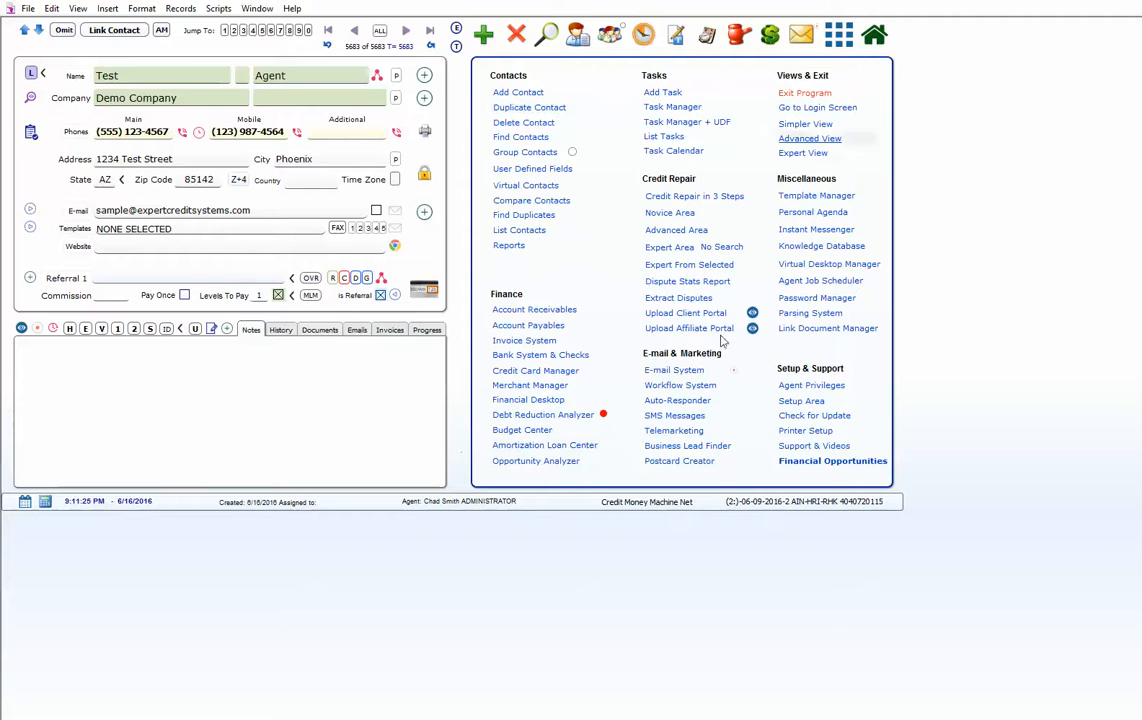
left_click(841, 42)
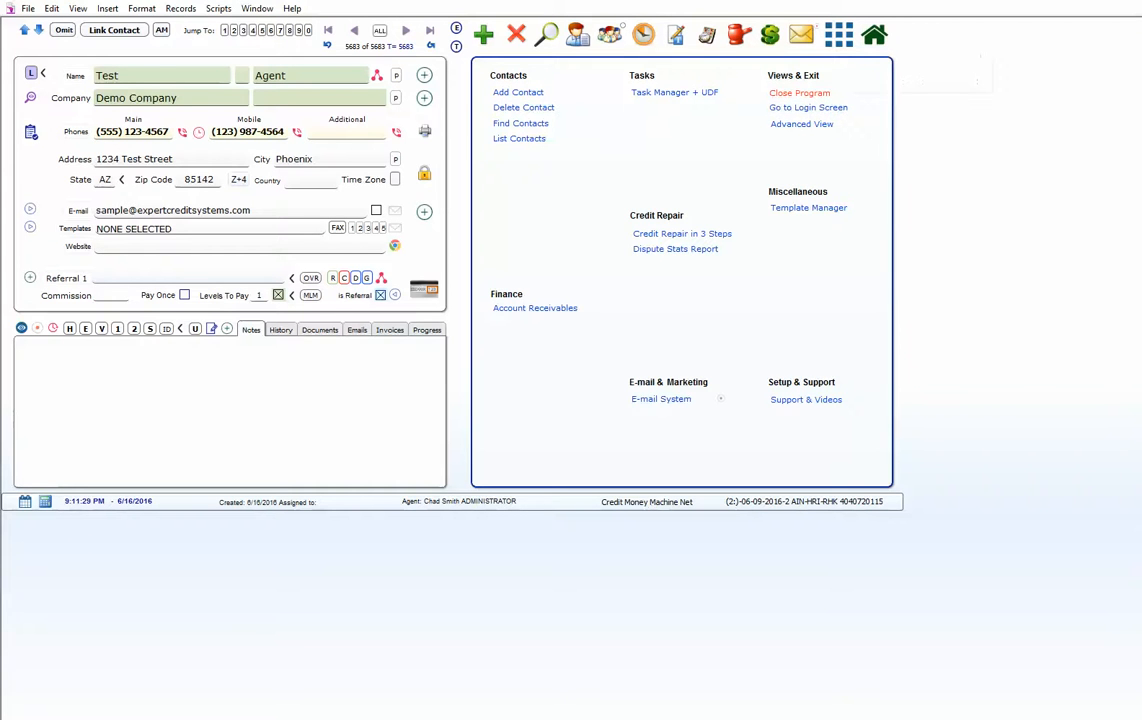
left_click(802, 125)
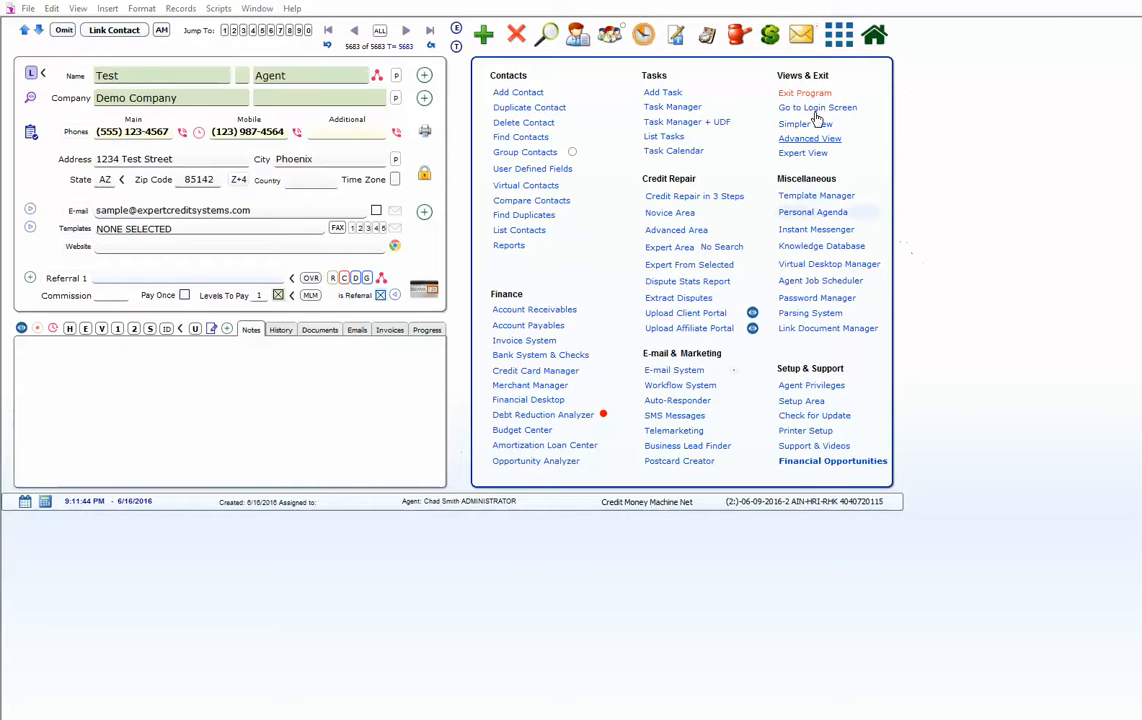
Step: Show the checkboxes that control which areas appear in the agent menu, and return to the agent menu
left_click(836, 38)
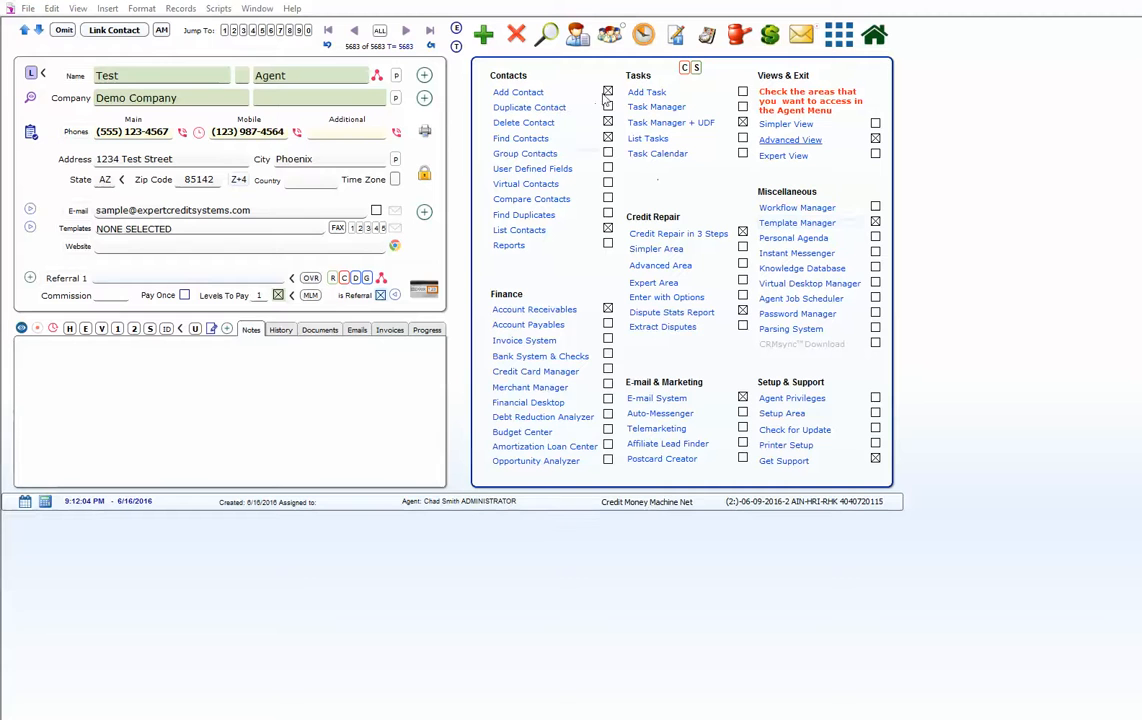
left_click(838, 34)
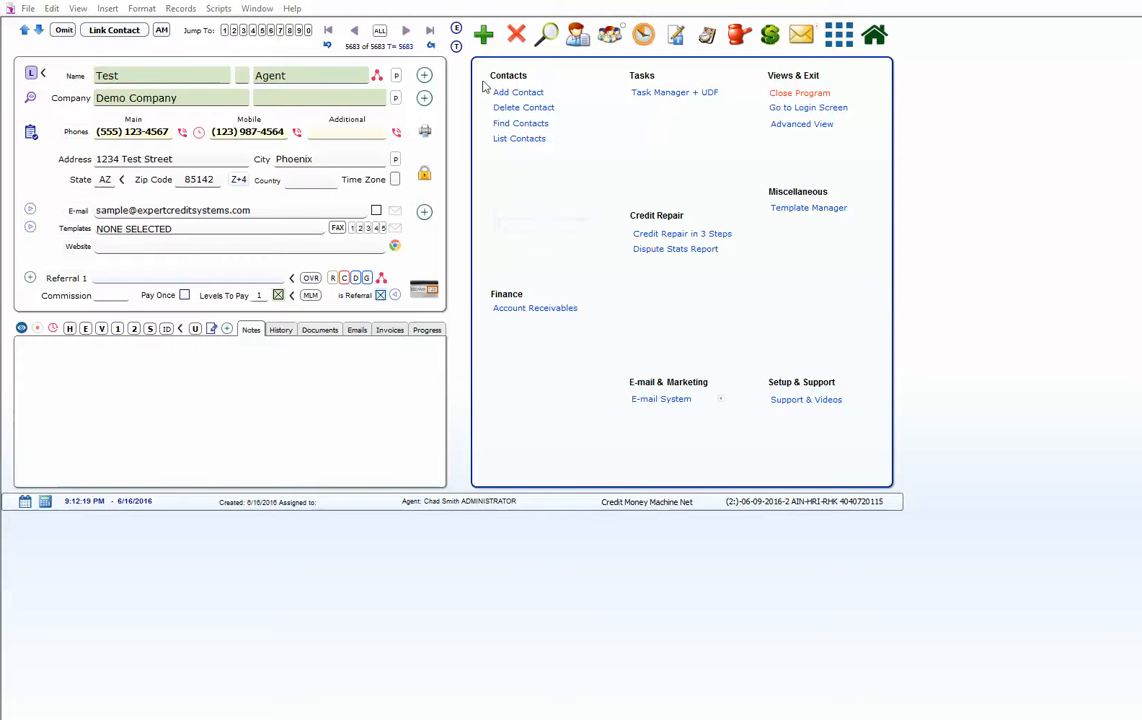
Step: Add a new contact classified as a lead and display the full menu beside it
left_click(487, 41)
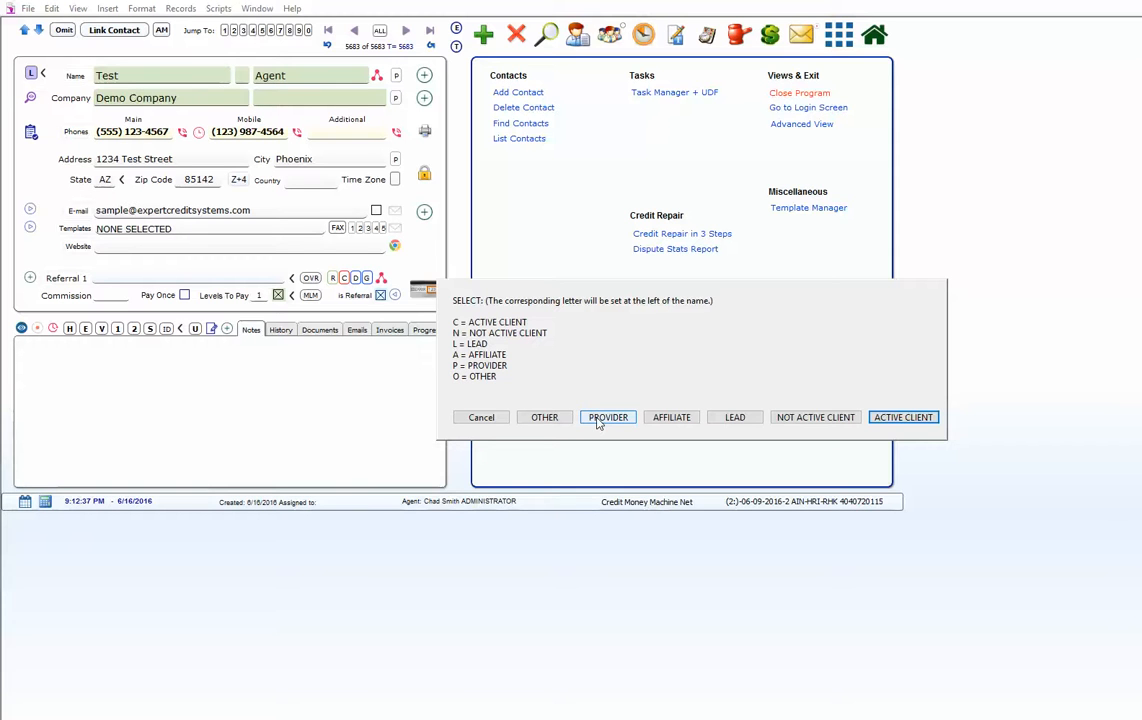
left_click(736, 417)
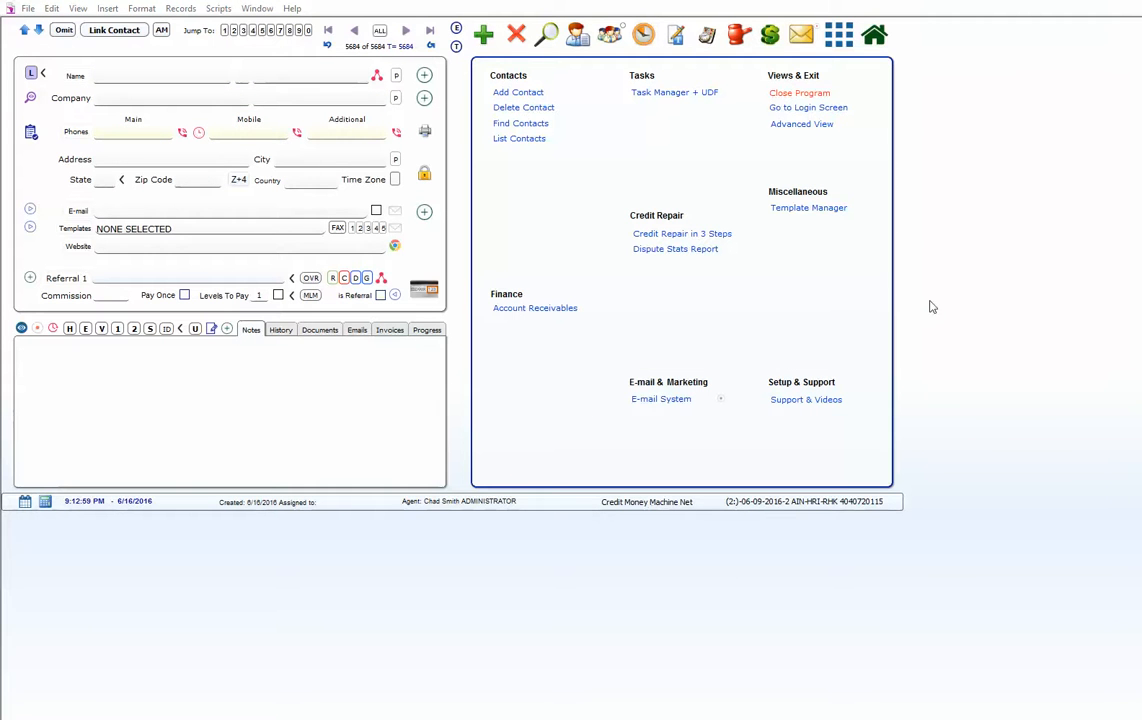
left_click(871, 38)
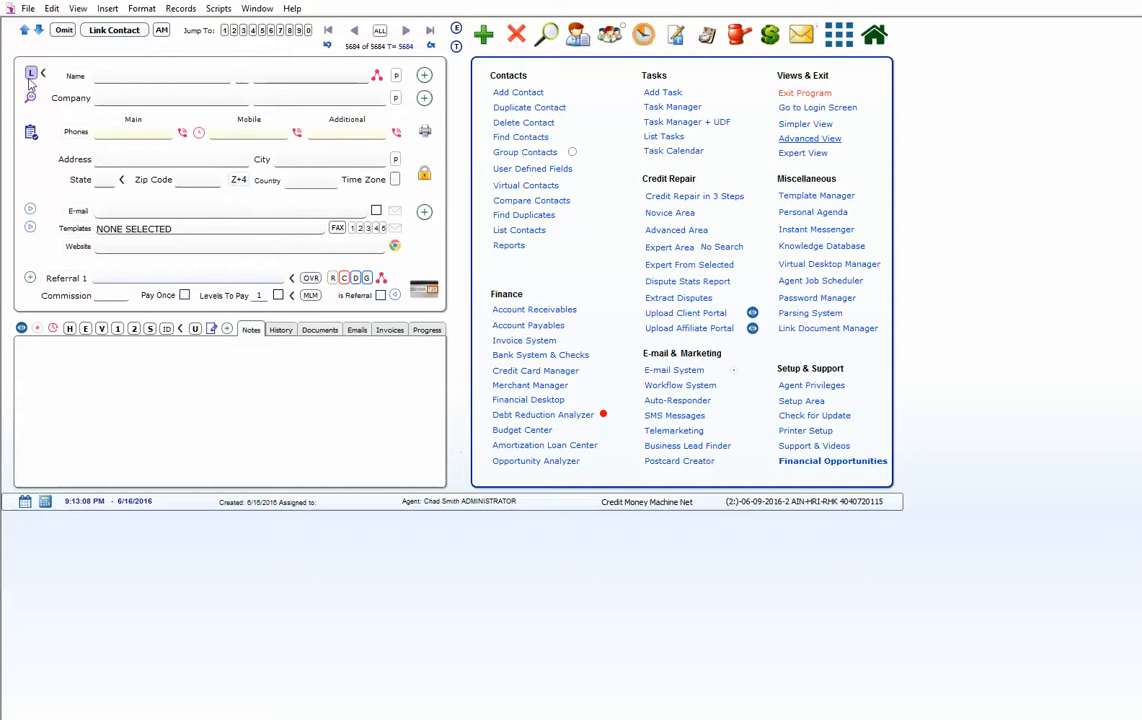
Step: Change the new contact's type indicator to C for active client
mouse_move(30, 81)
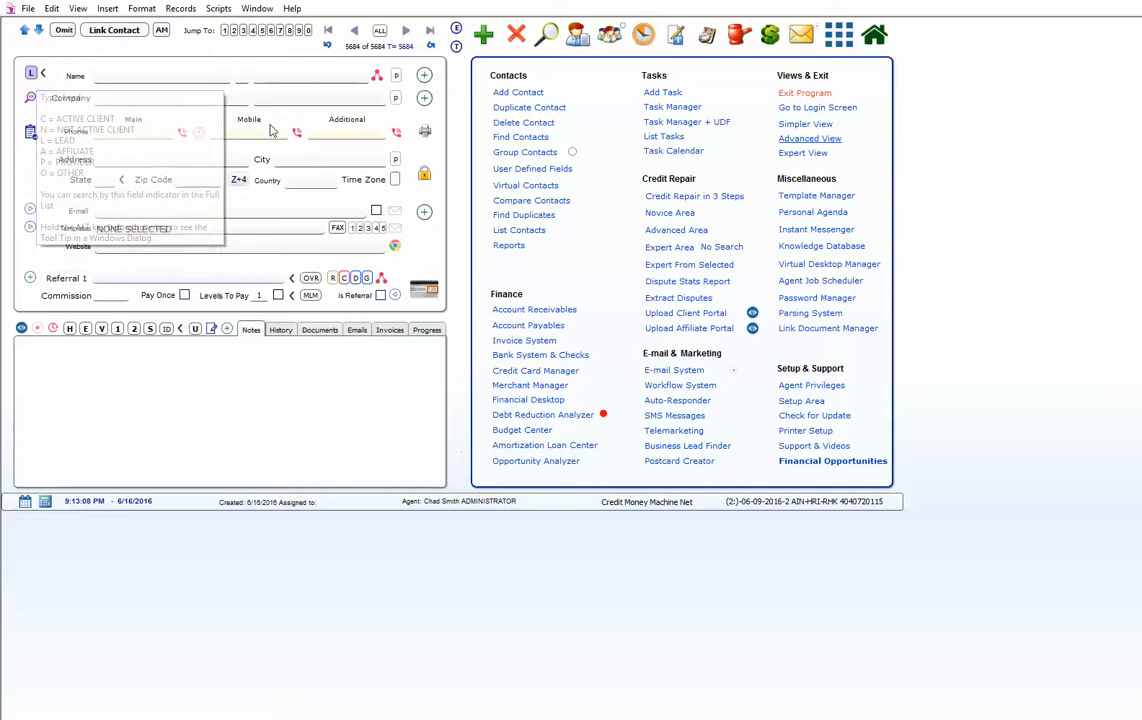
left_click(35, 74)
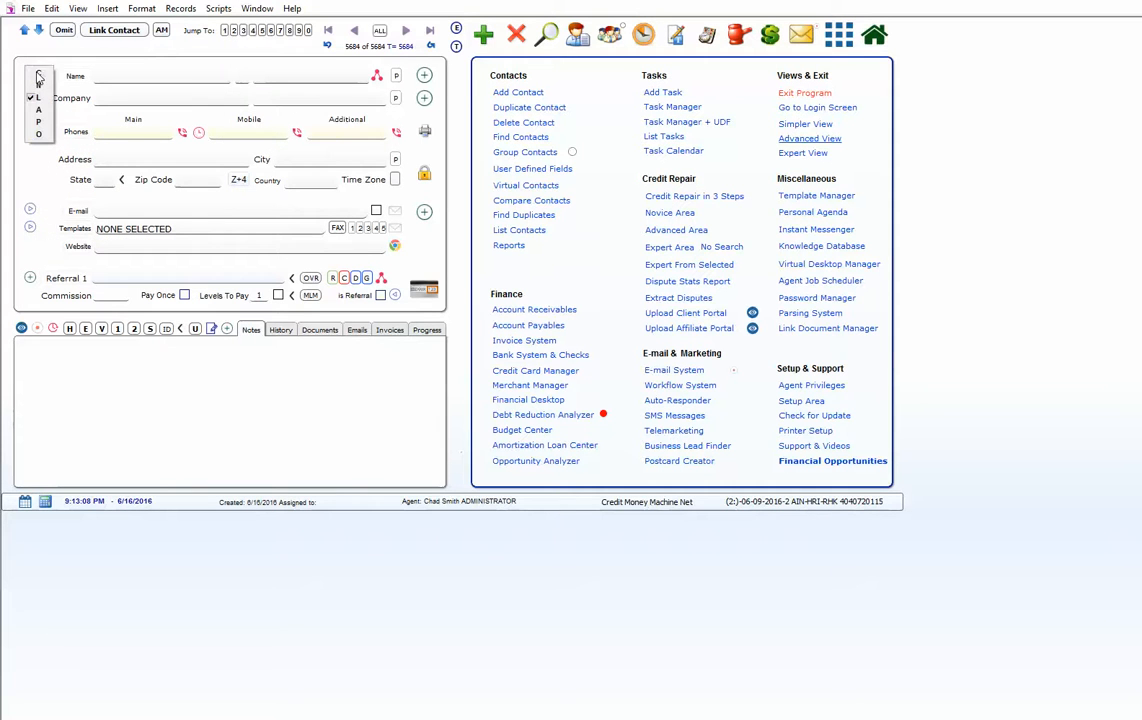
left_click(34, 67)
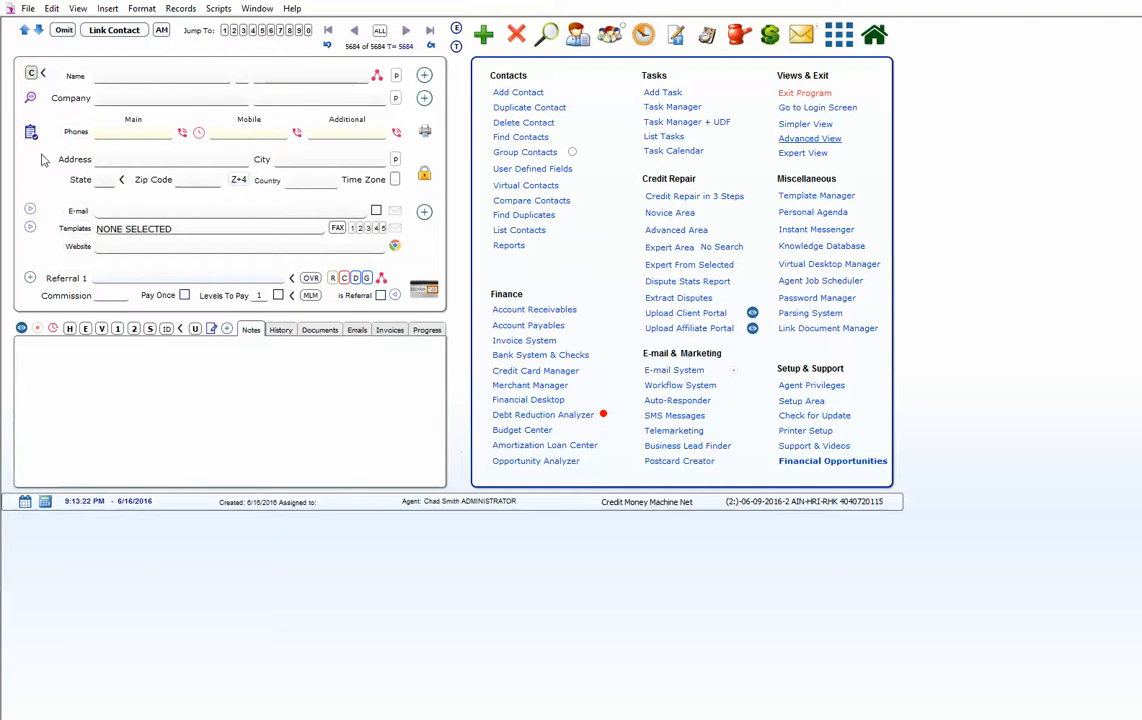
Step: Switch the new contact's type indicator to A, and set it to L for lead
left_click(34, 75)
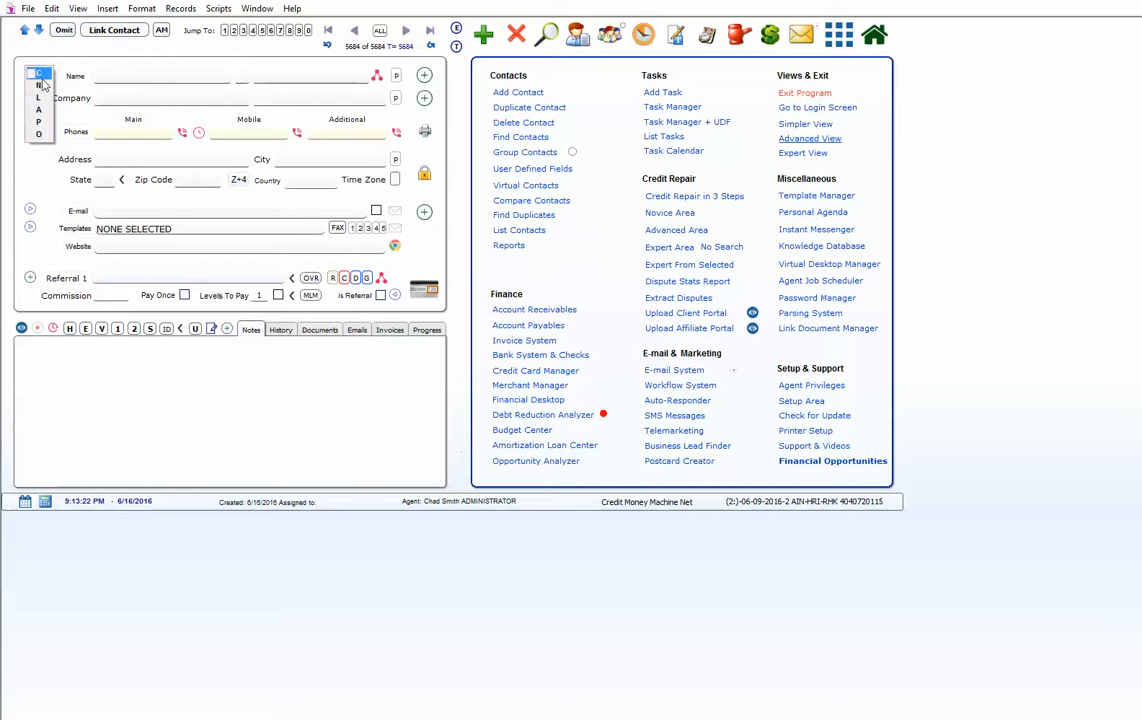
left_click(37, 108)
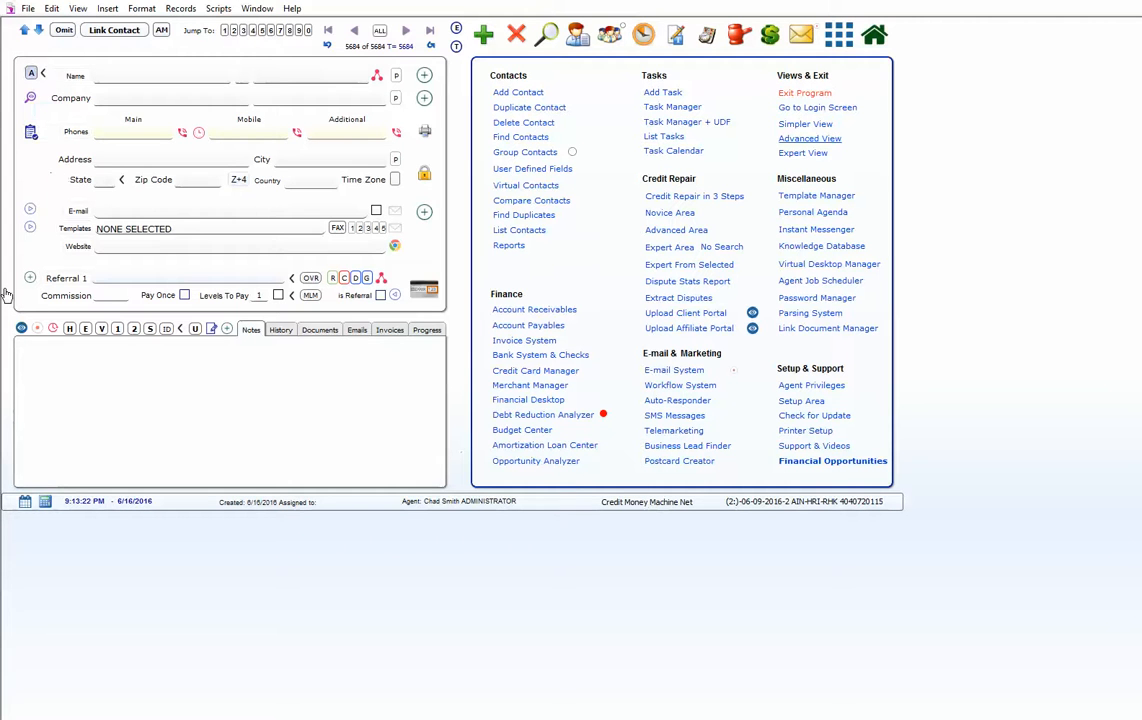
left_click(33, 73)
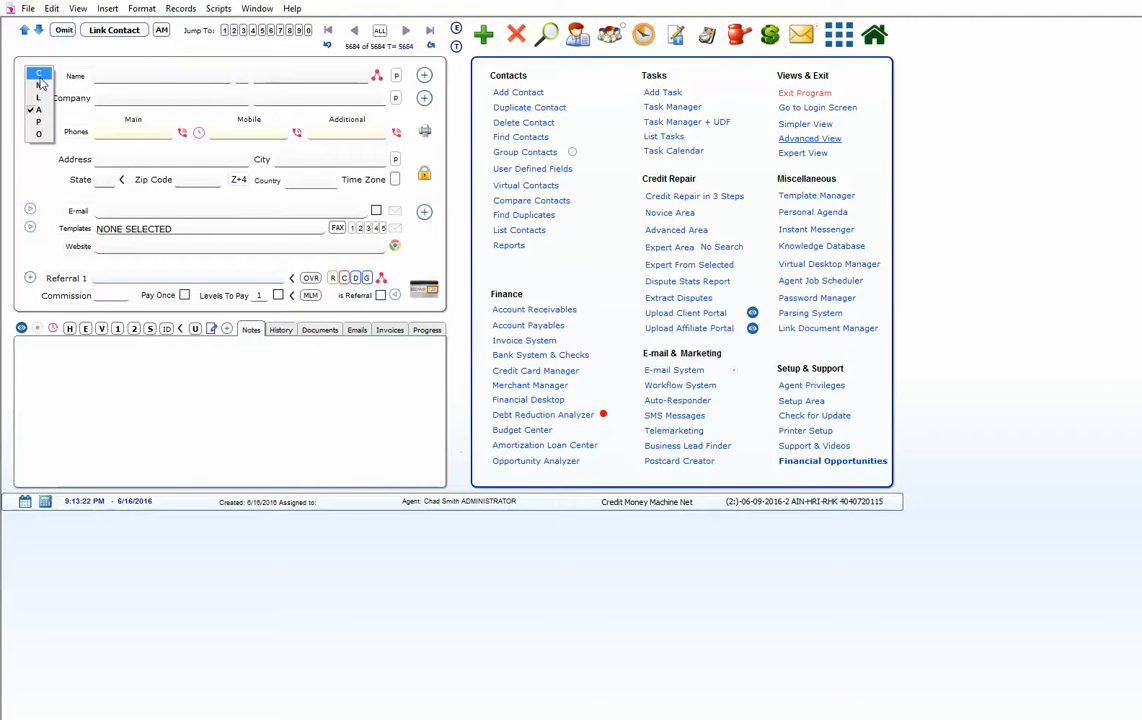
left_click(36, 92)
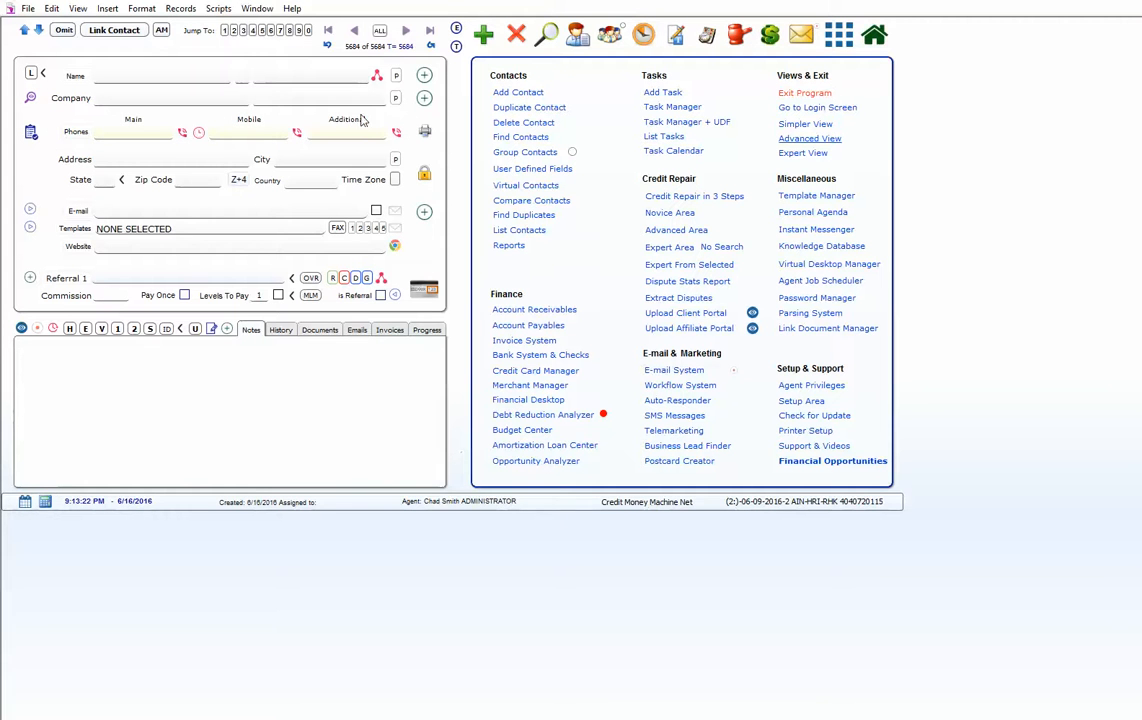
Step: Fill in the lead's first and last name, main and mobile phone numbers, street address, city, state and e-mail
left_click(152, 71)
left_click(275, 80)
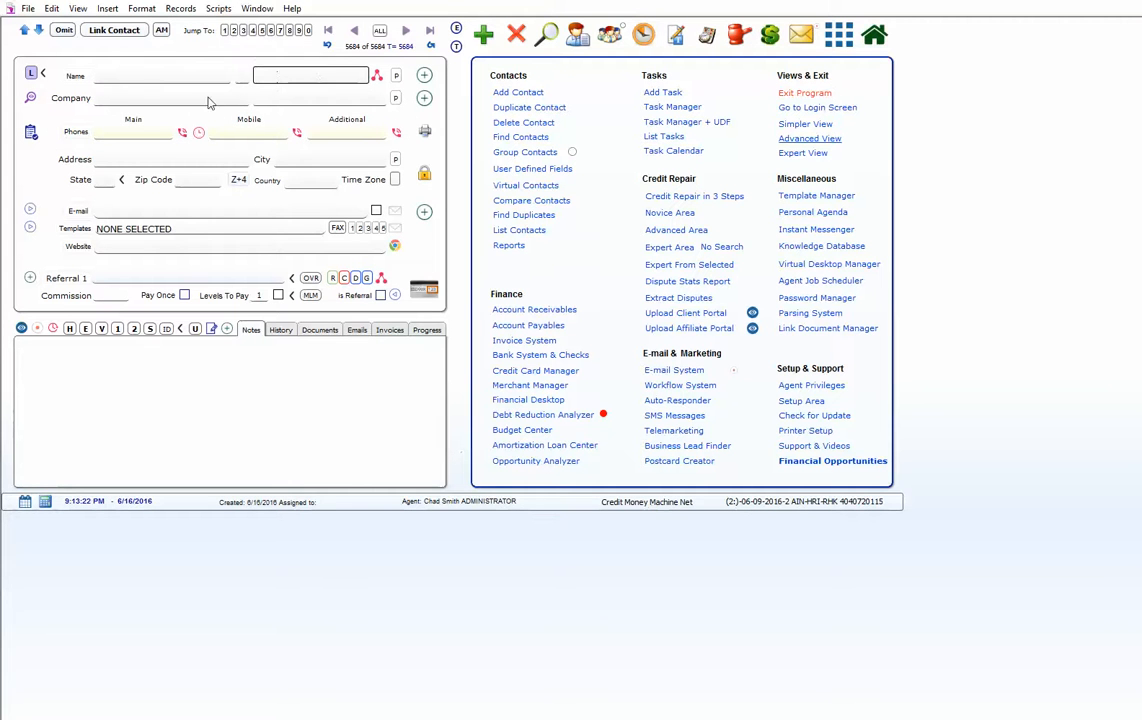
left_click(142, 94)
left_click(258, 96)
left_click(120, 133)
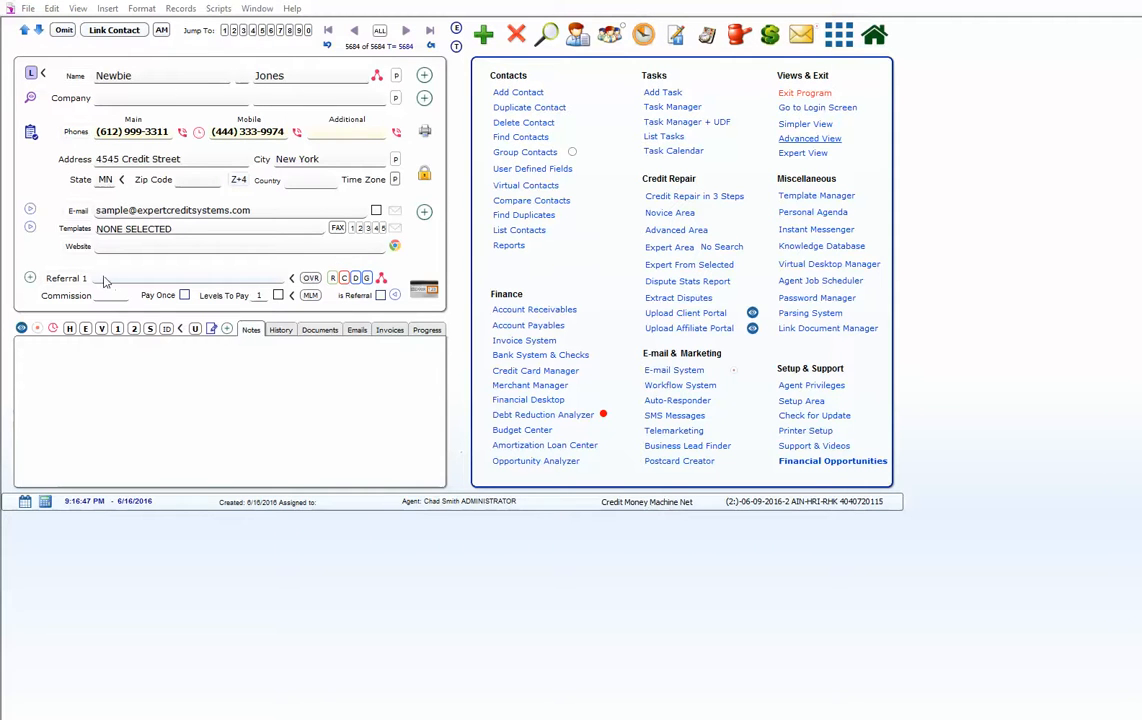
Step: Assign the administrator agent of Expert Credit Systems as Referral 1 and review the available commission values
mouse_move(105, 281)
left_click(112, 278)
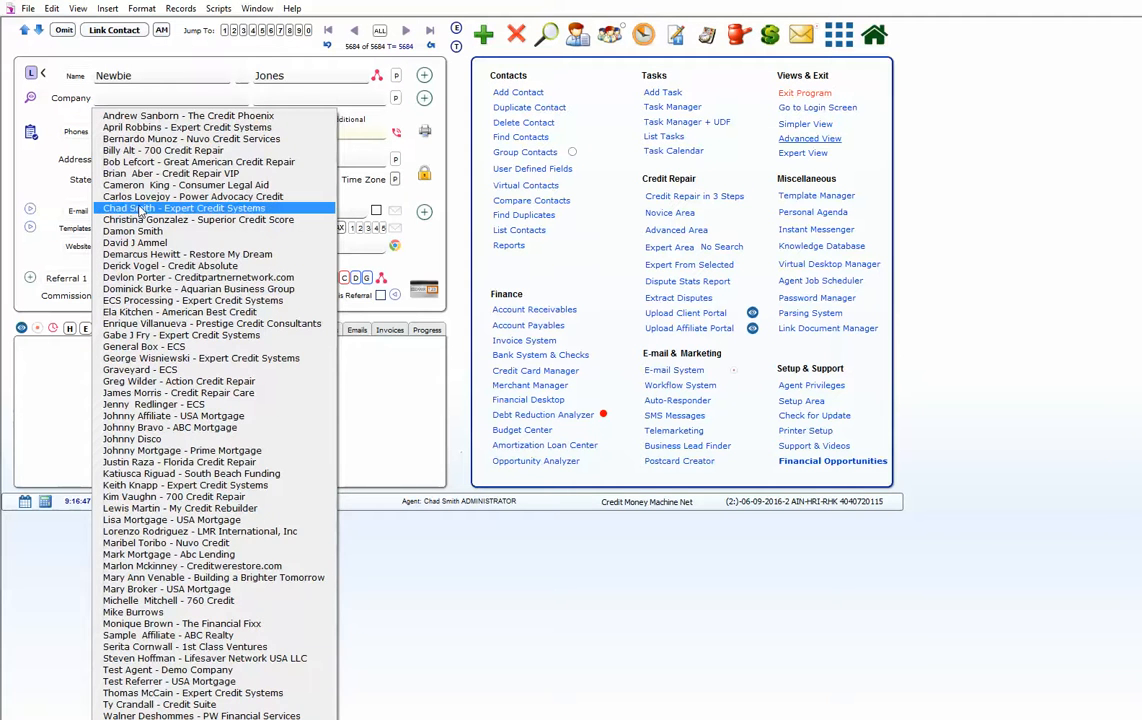
left_click(141, 208)
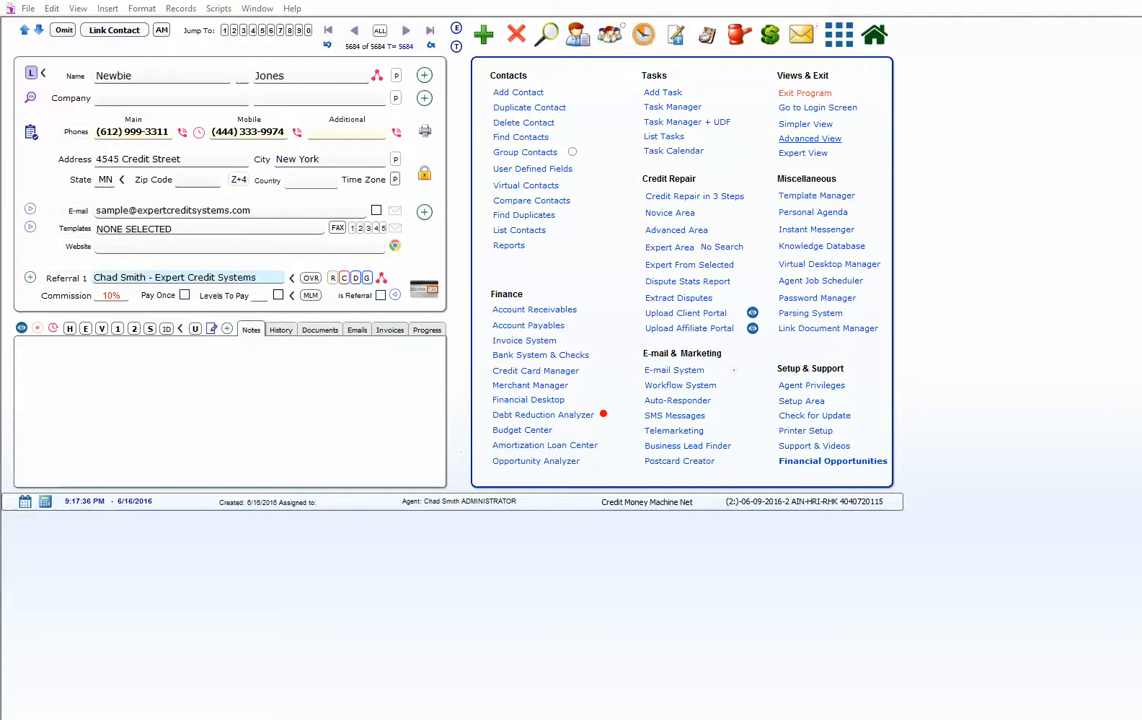
left_click(116, 298)
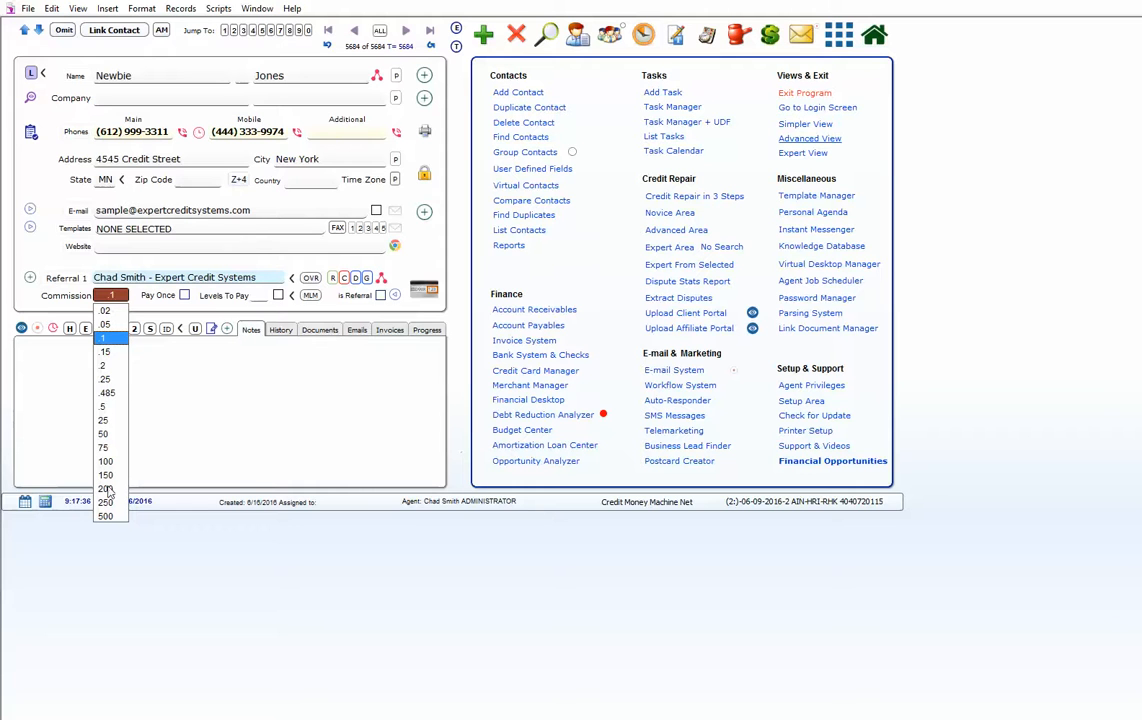
left_click(196, 369)
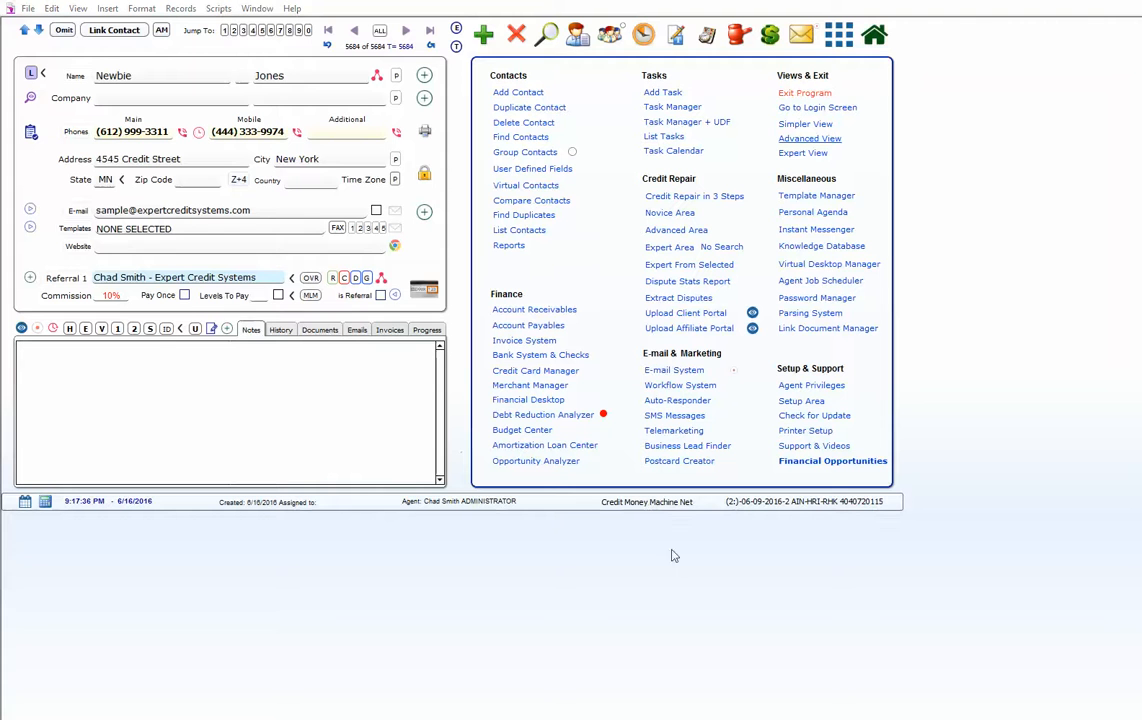
Step: Tag the contact as Pay Once for a one-invoice commission, and untag it again
left_click(184, 296)
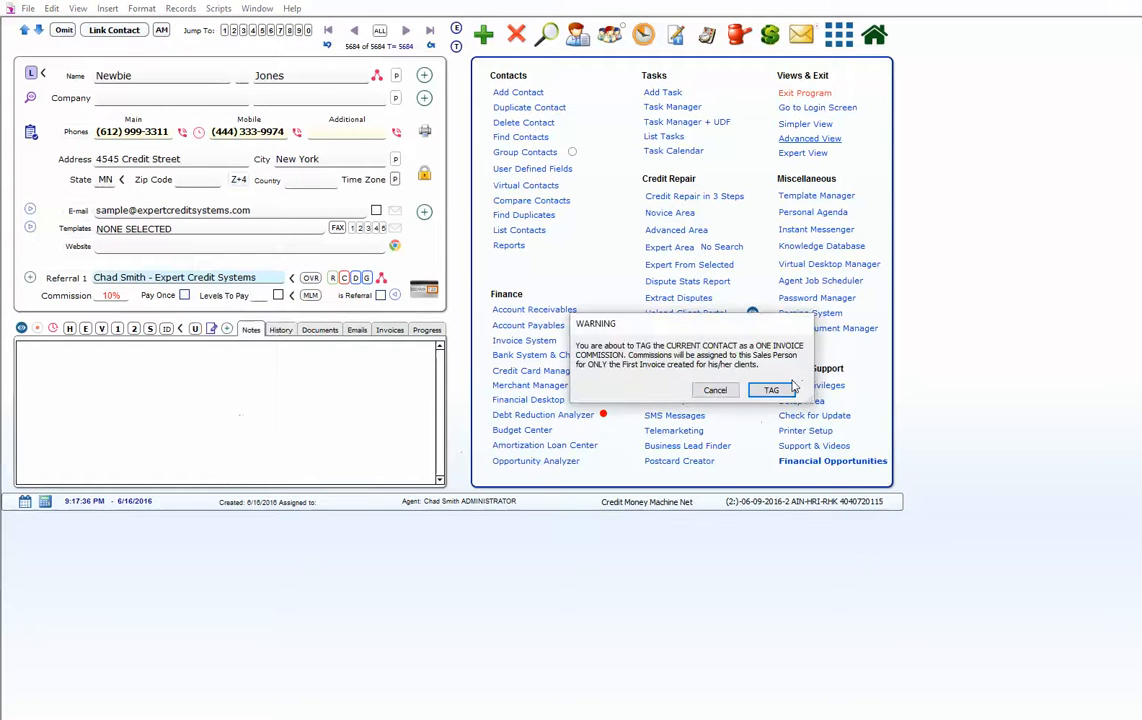
left_click(770, 391)
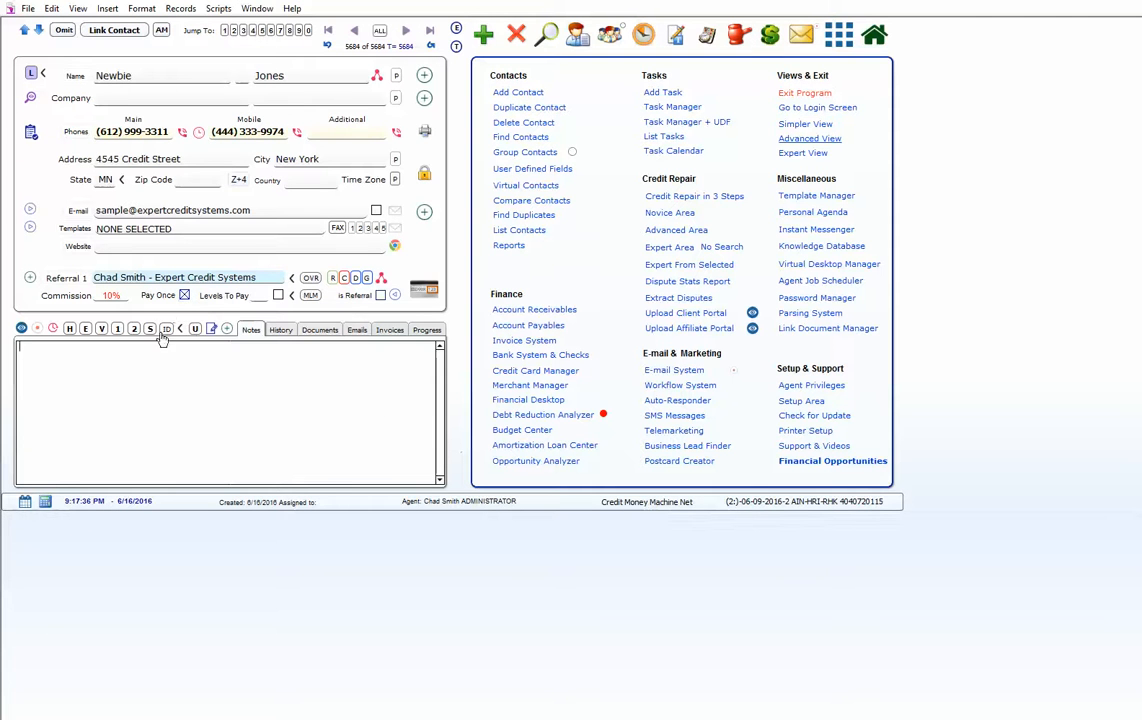
left_click(184, 295)
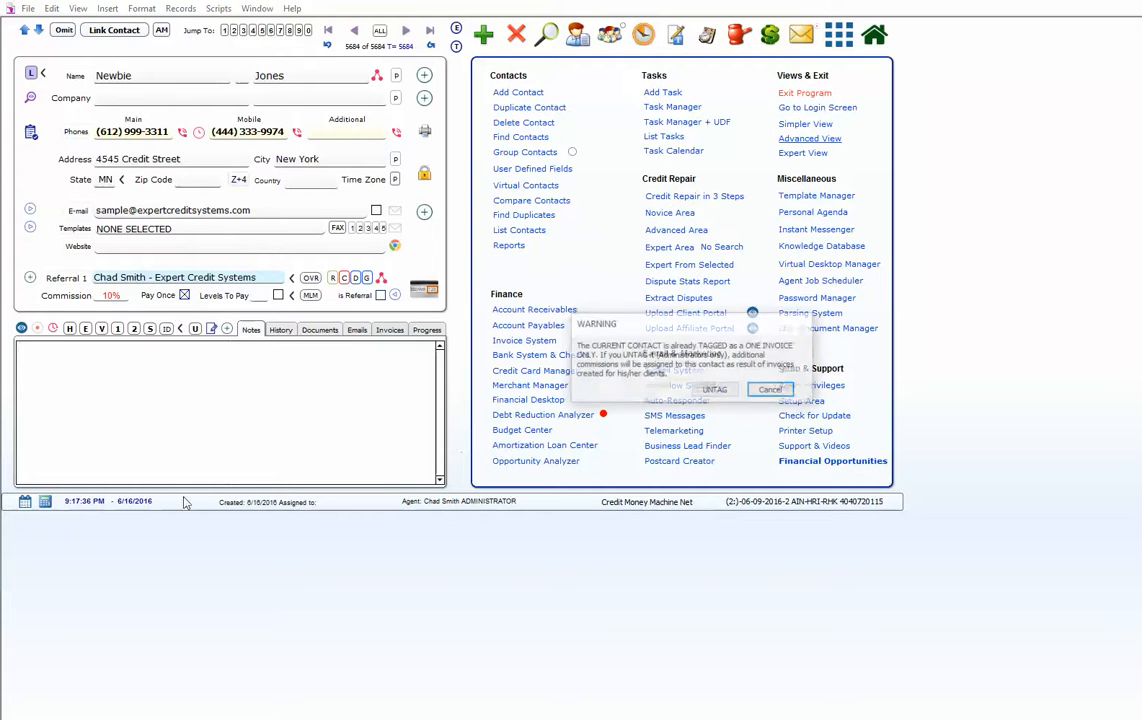
left_click(705, 392)
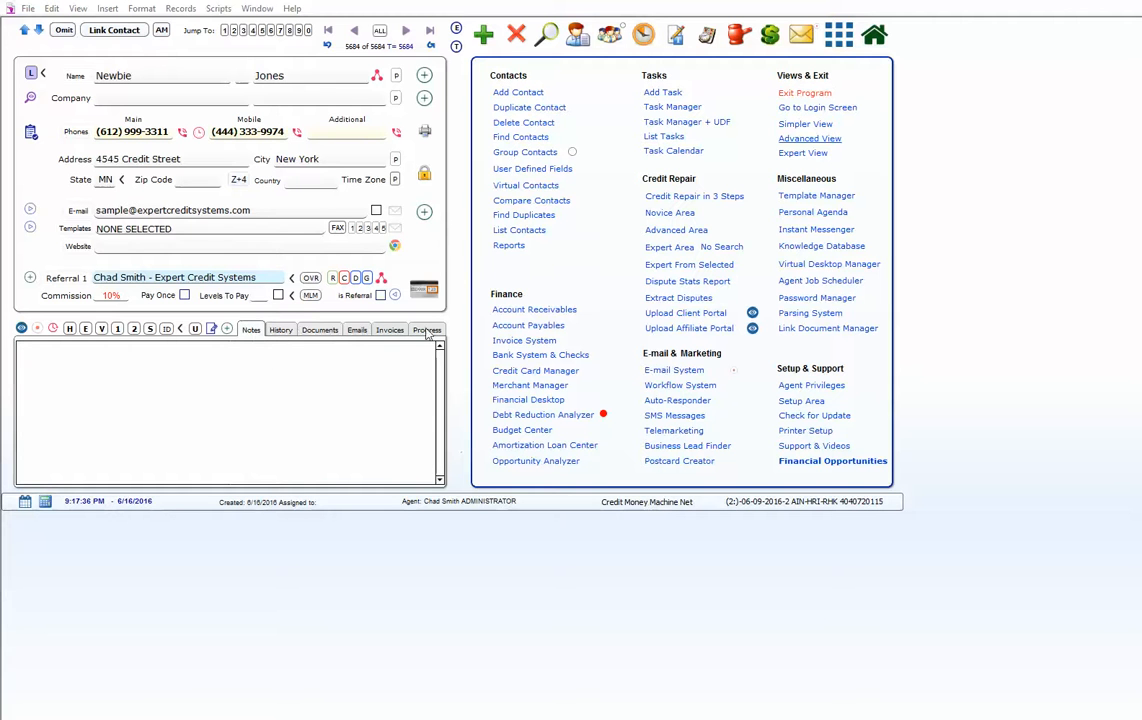
Step: Look through the contact's History, Documents, Invoices and Progress sections
left_click(281, 330)
left_click(333, 331)
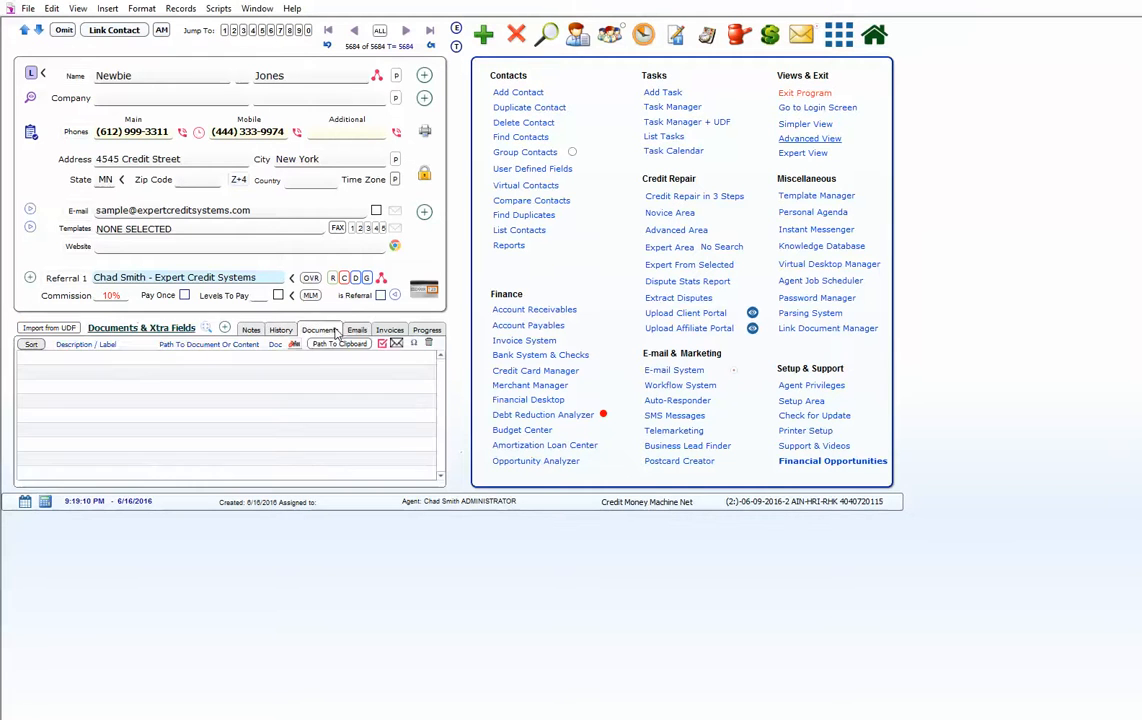
left_click(392, 331)
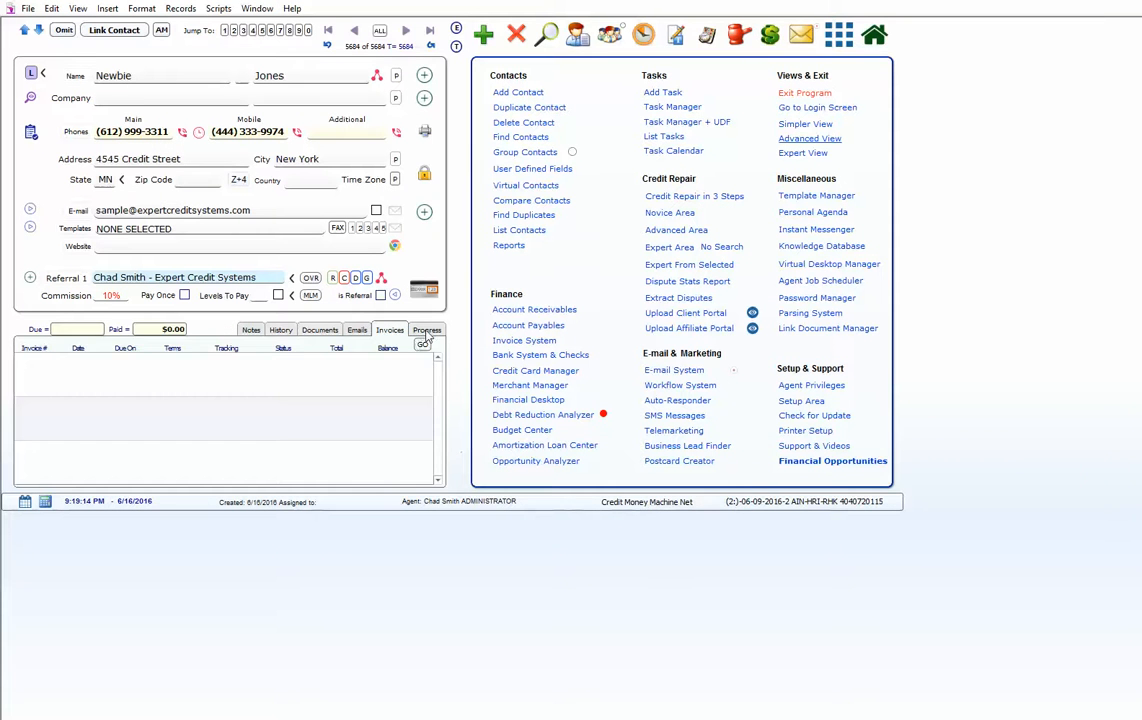
left_click(426, 331)
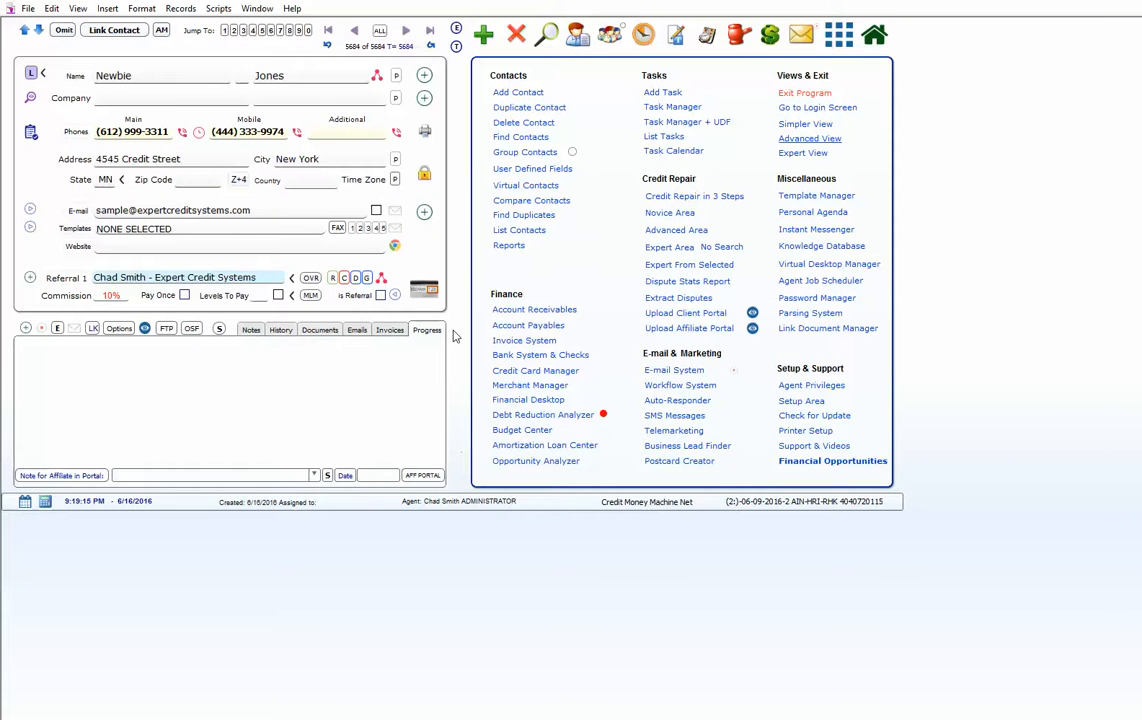
Step: Add a contact note reading "Test Note" and save it
left_click(250, 331)
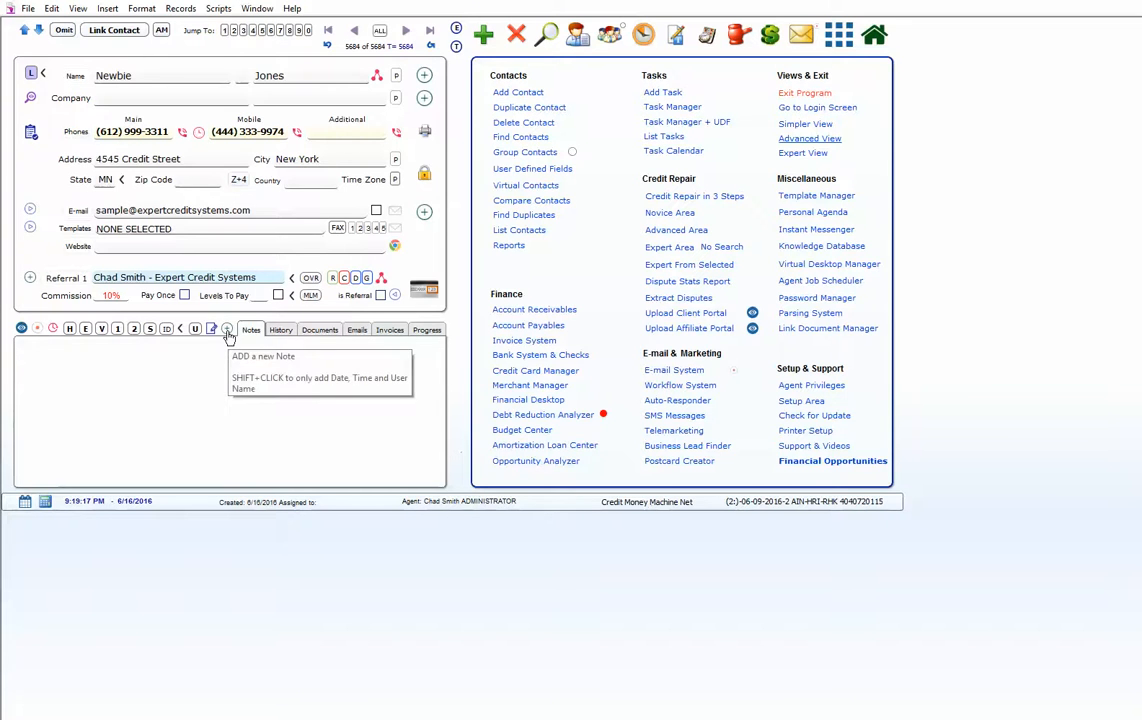
left_click(228, 333)
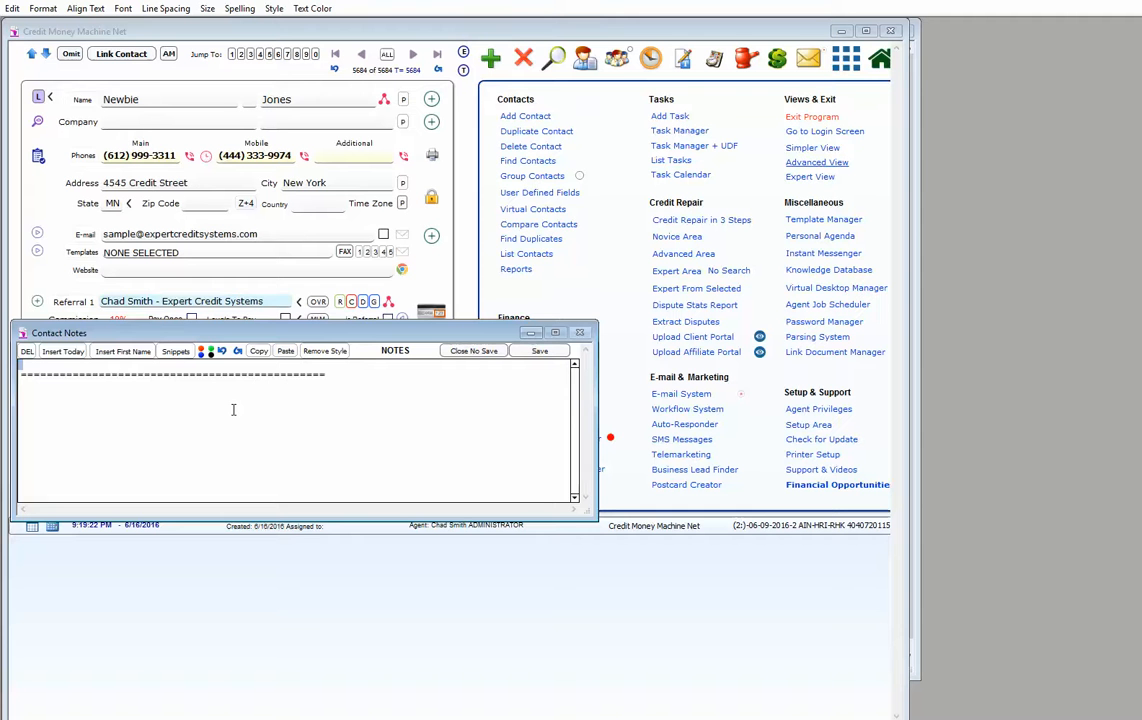
type("Test Note")
left_click(540, 352)
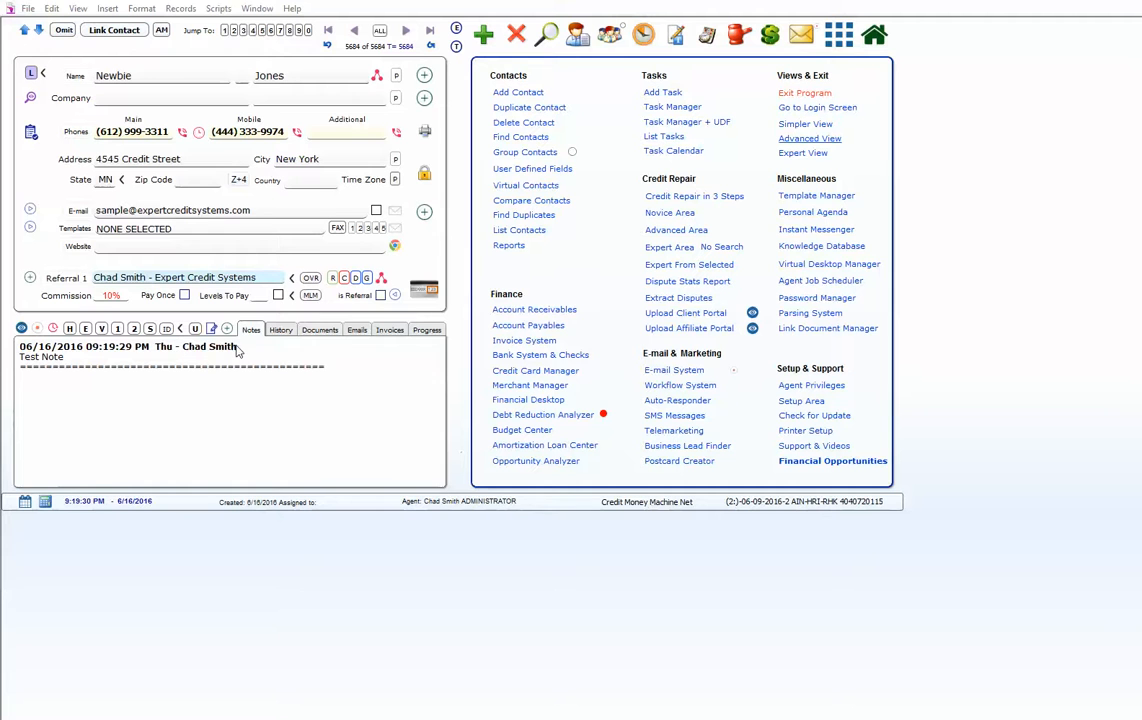
Step: Review the author stamp on the saved note and check the contact's History and Documents before returning to the notes
left_click_drag(237, 350, 182, 347)
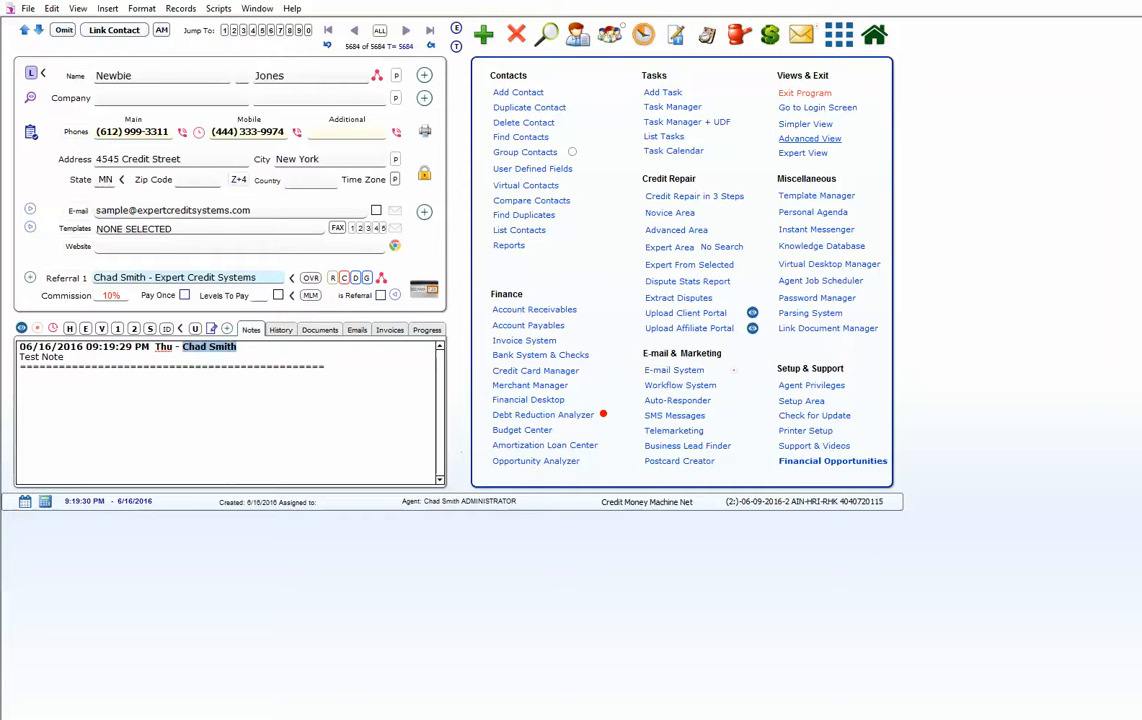
left_click(280, 330)
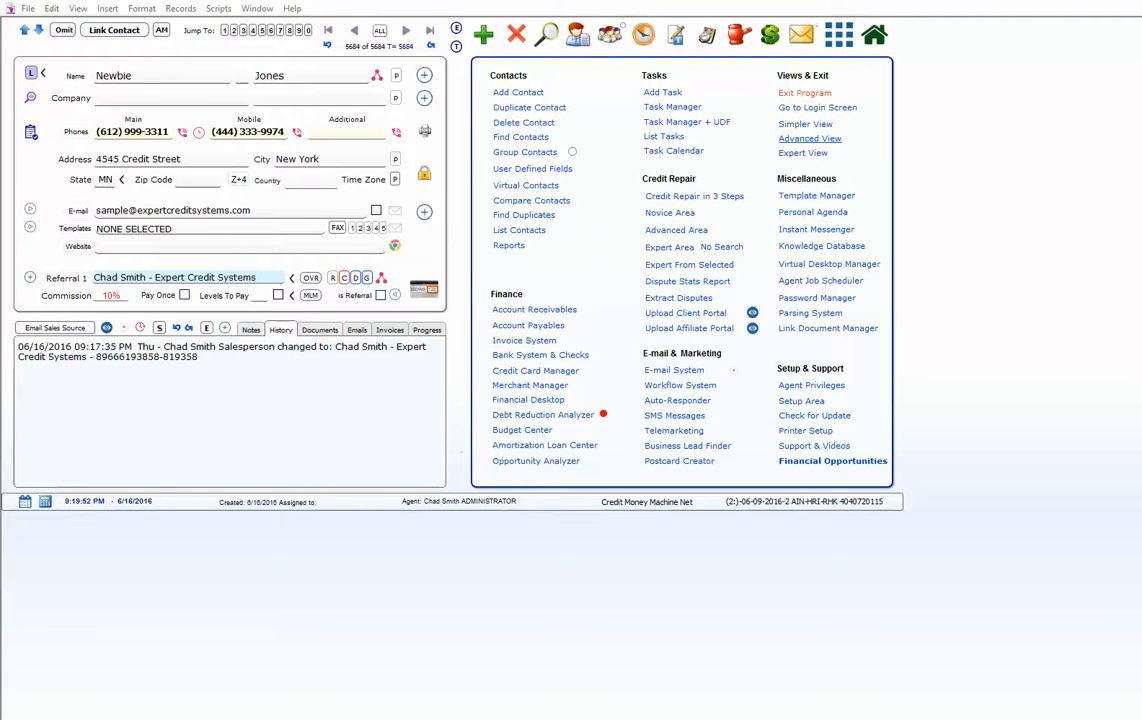
left_click(320, 330)
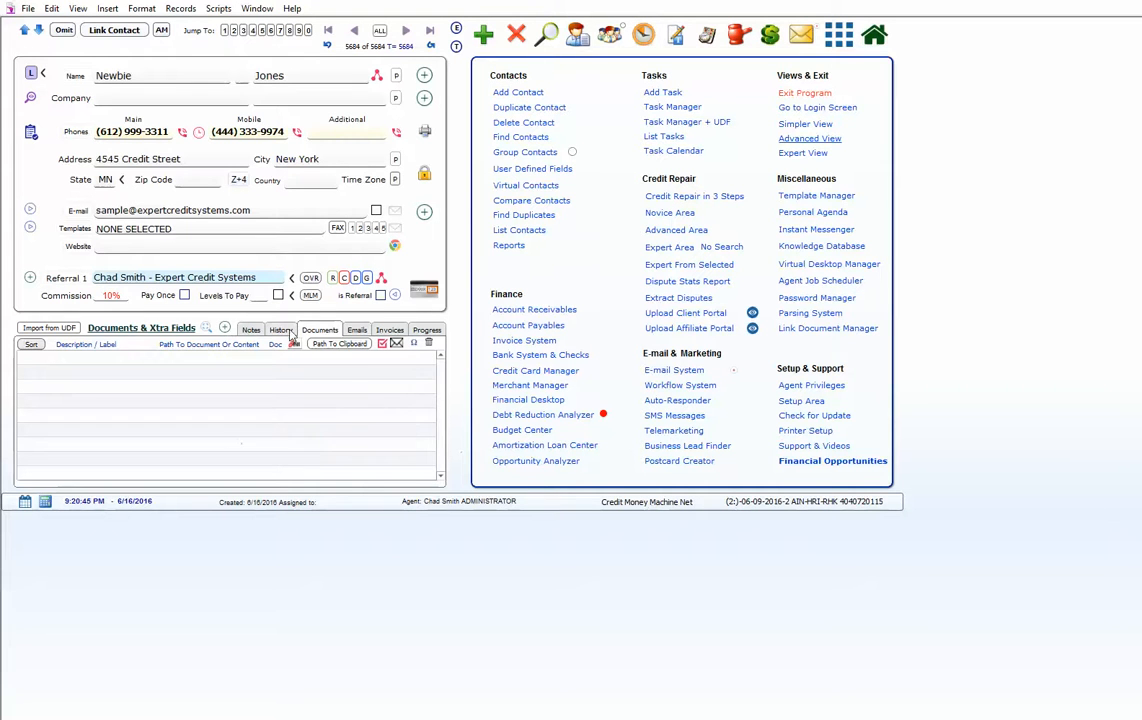
left_click(250, 330)
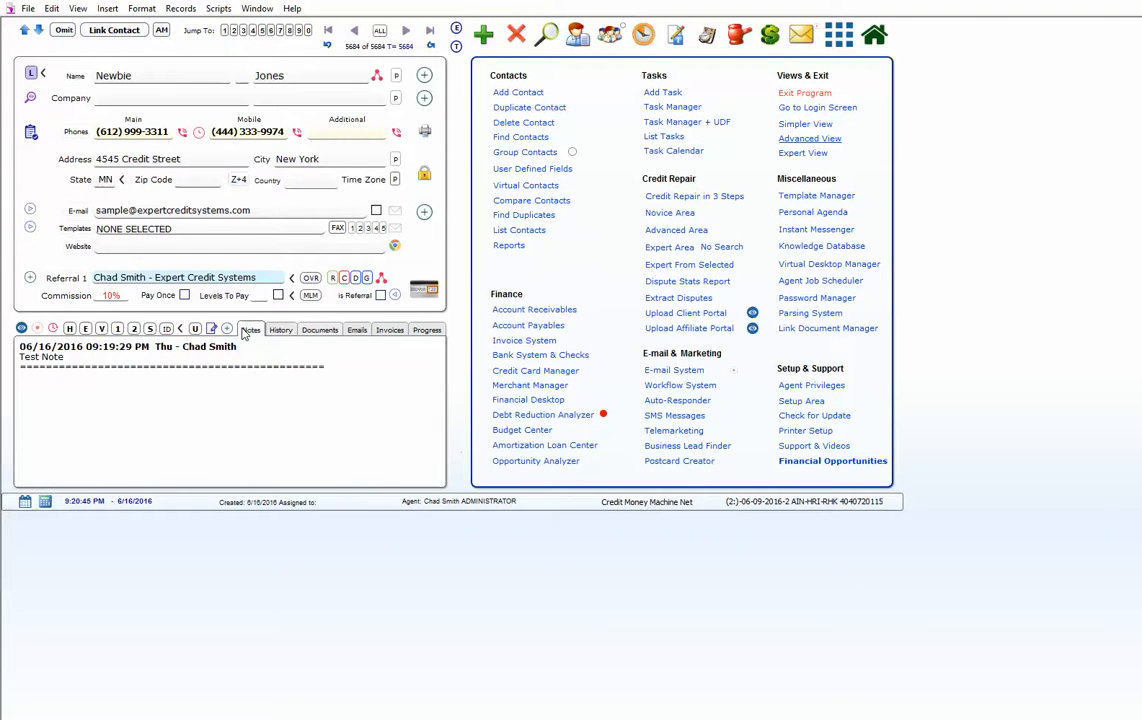
Step: Create an extra document field labelled "ID Docs" for the current contact only
left_click(320, 330)
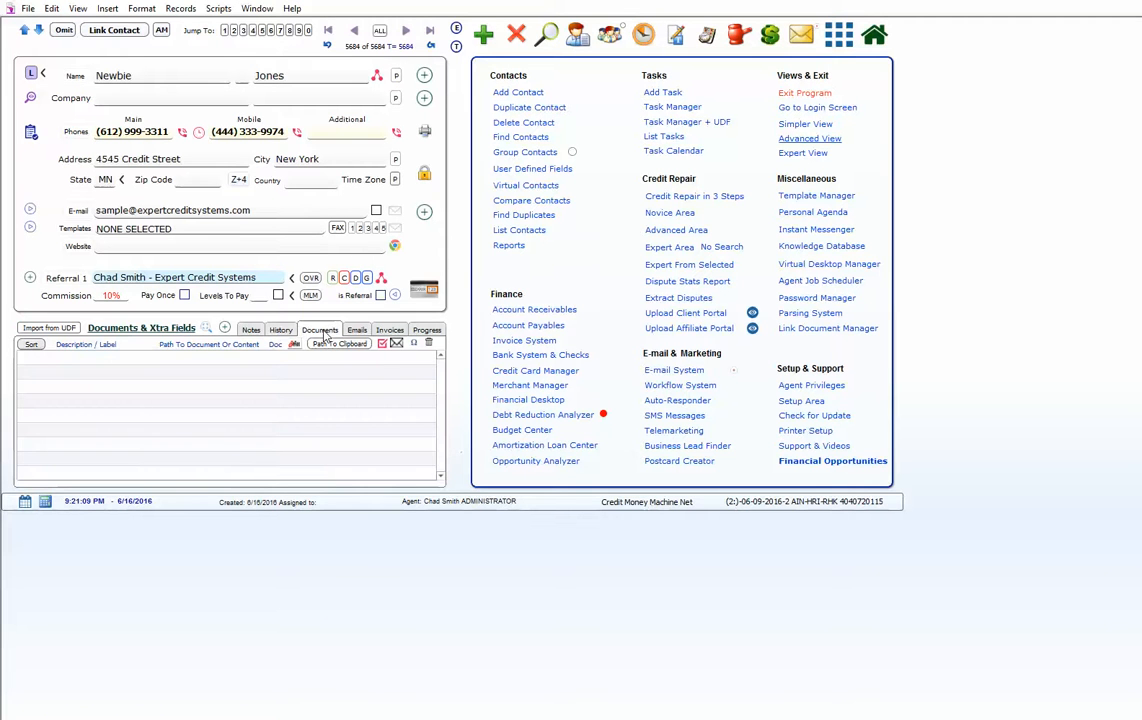
left_click(225, 329)
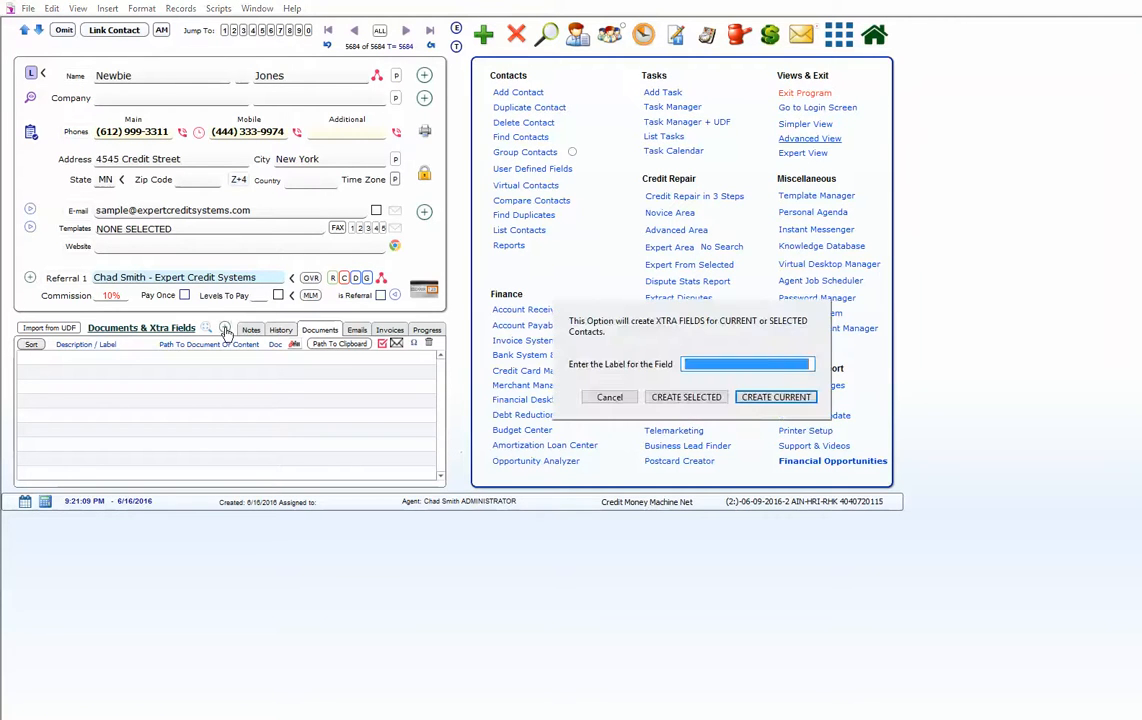
key("Escape")
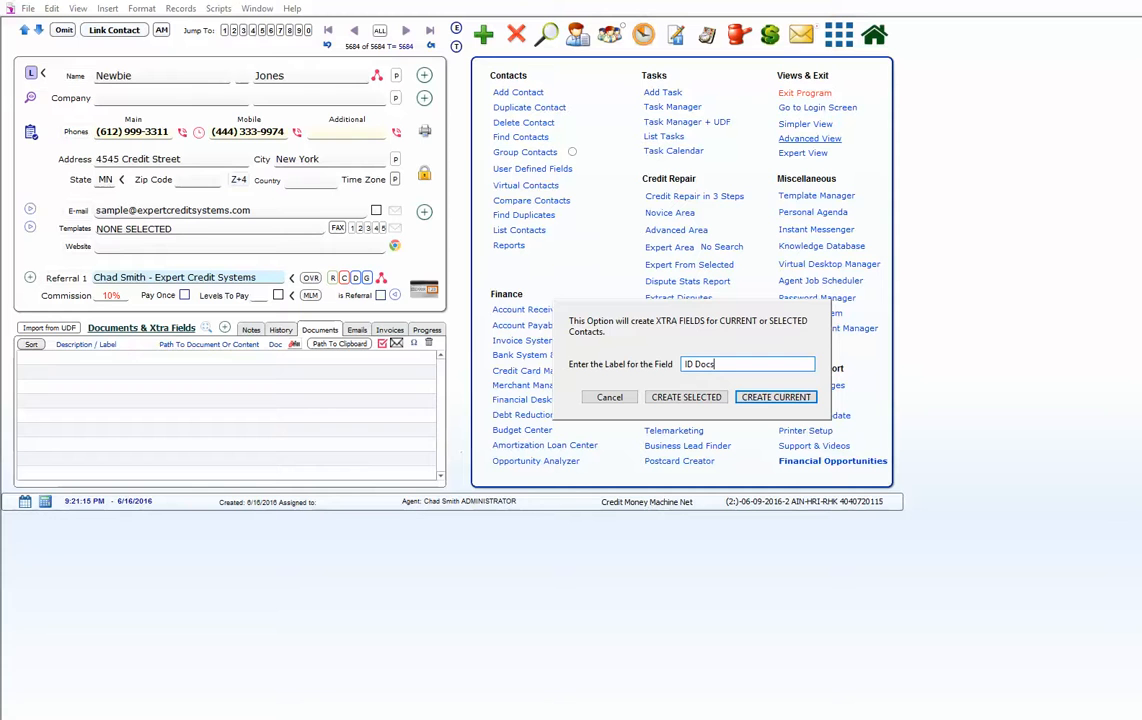
left_click(773, 398)
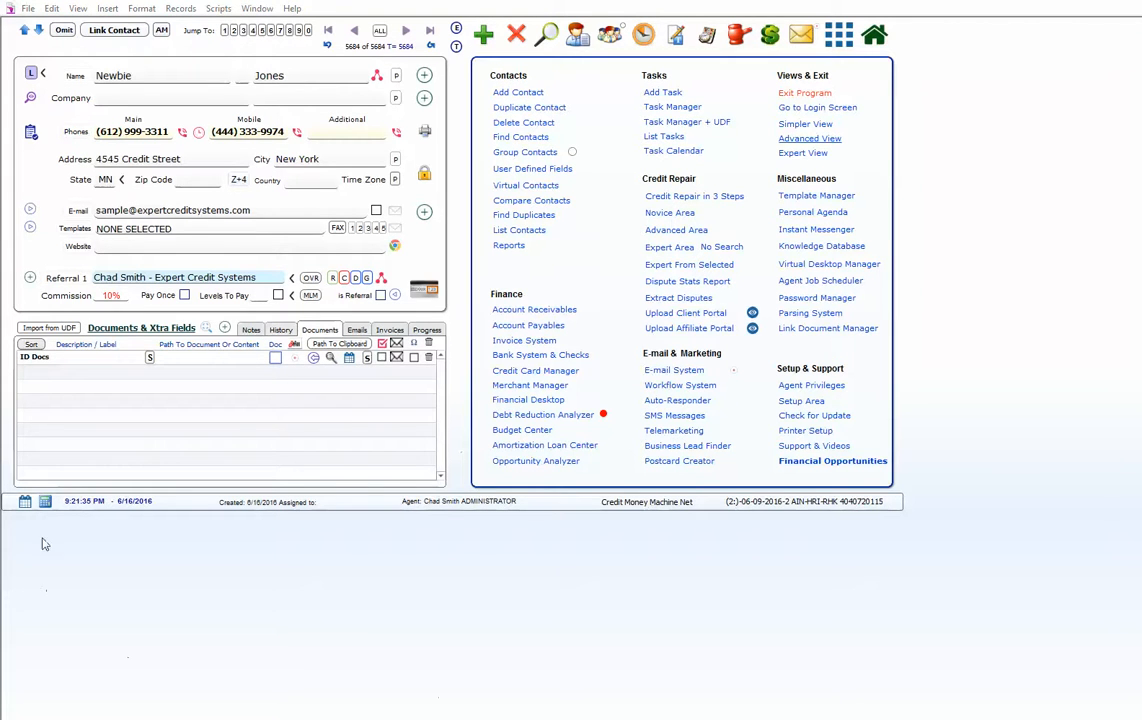
Step: Attach the file "Butter Braid Fundraiser Expense" from the Documents folder to the ID Docs entry, storing it in a database field
left_click(314, 361)
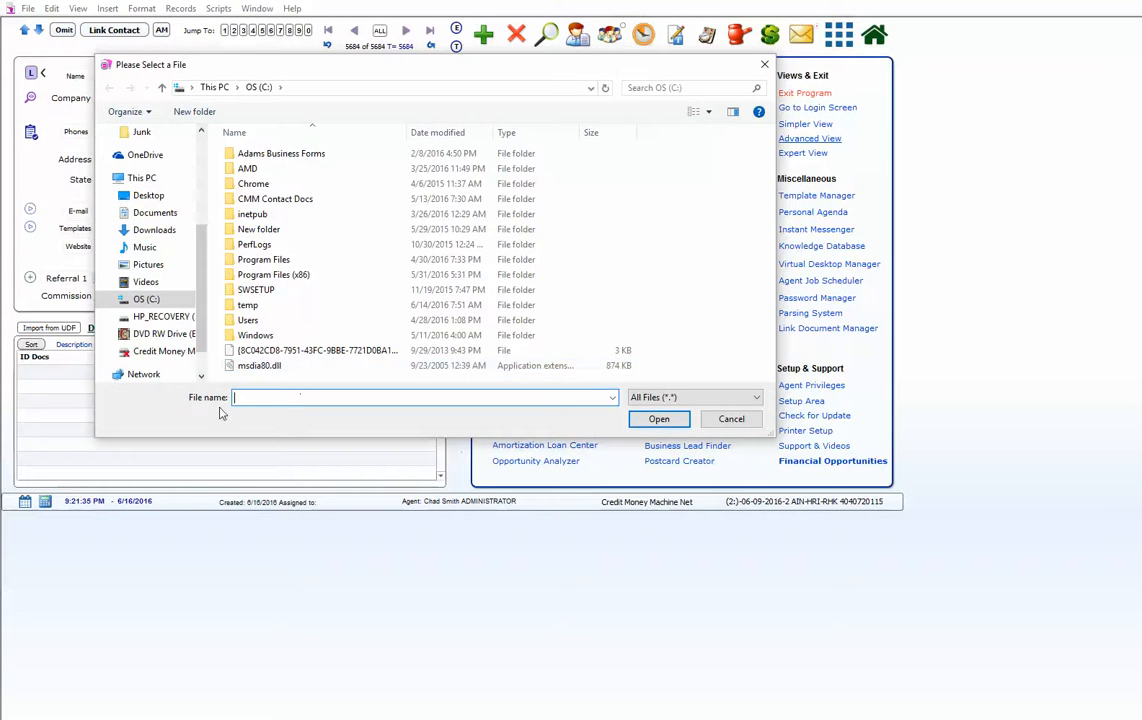
left_click(140, 213)
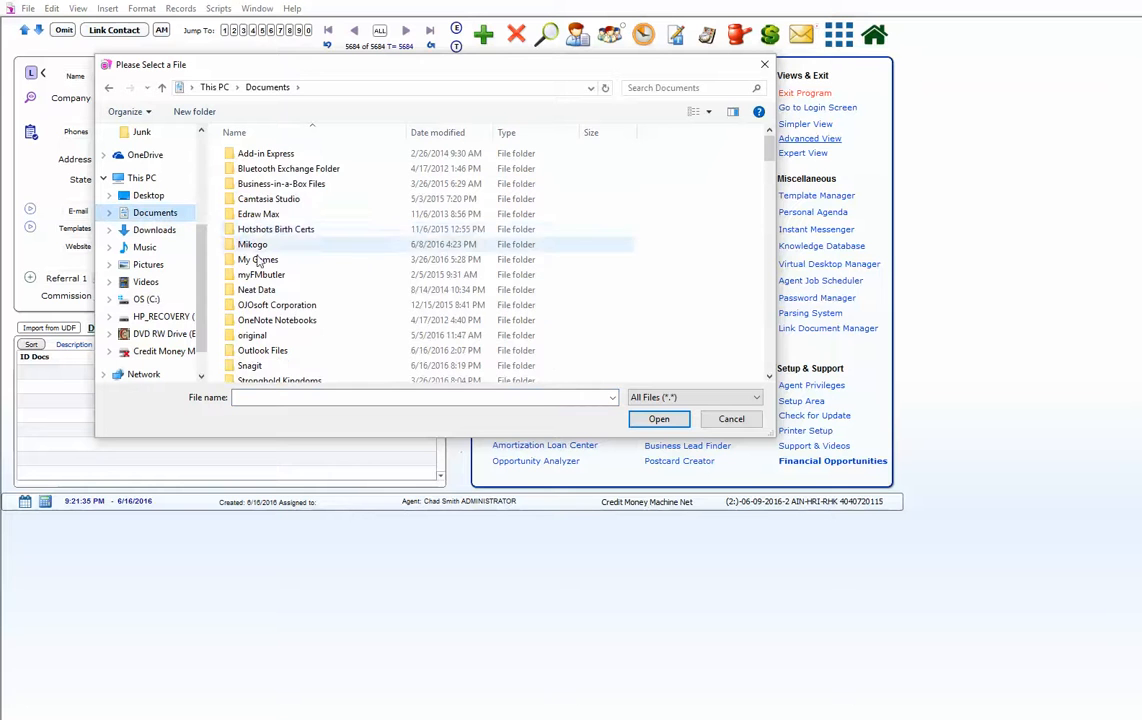
scroll(265, 295, "down", 8)
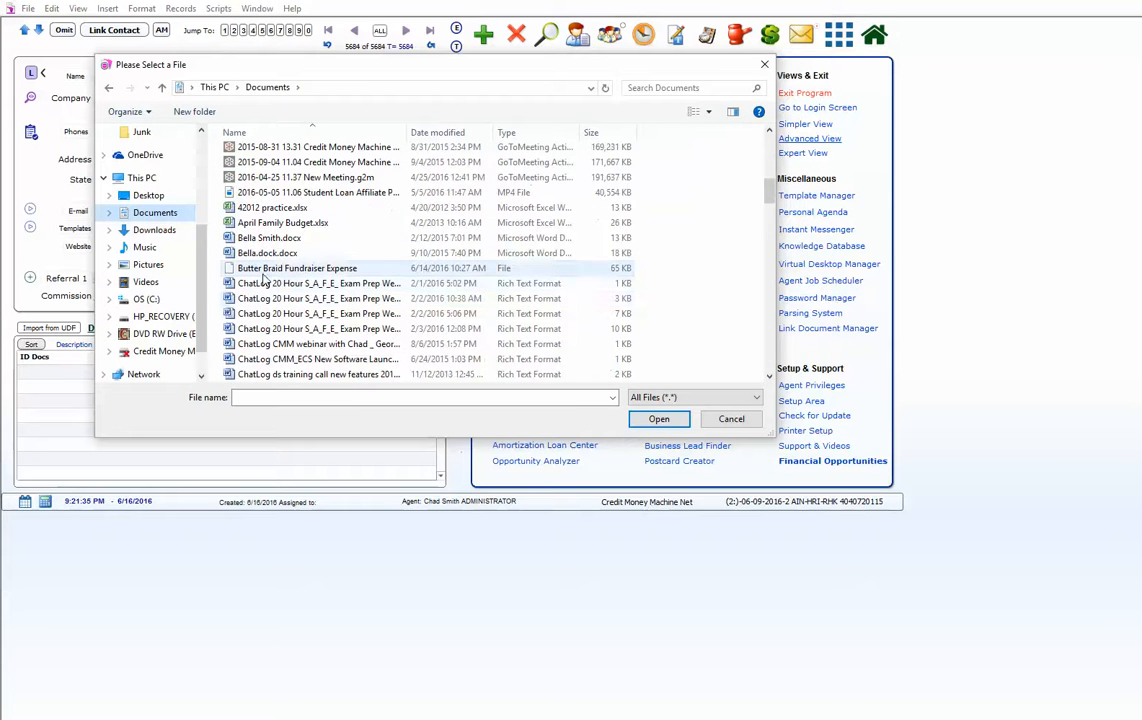
left_click(280, 268)
key("Return")
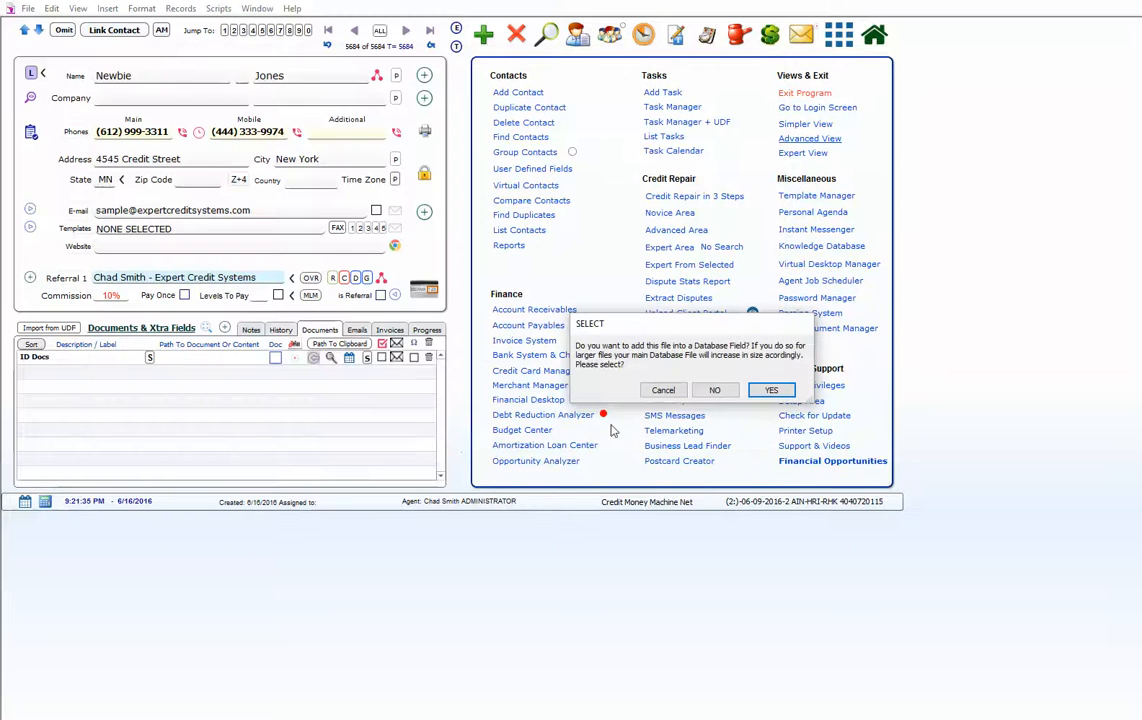
left_click(772, 394)
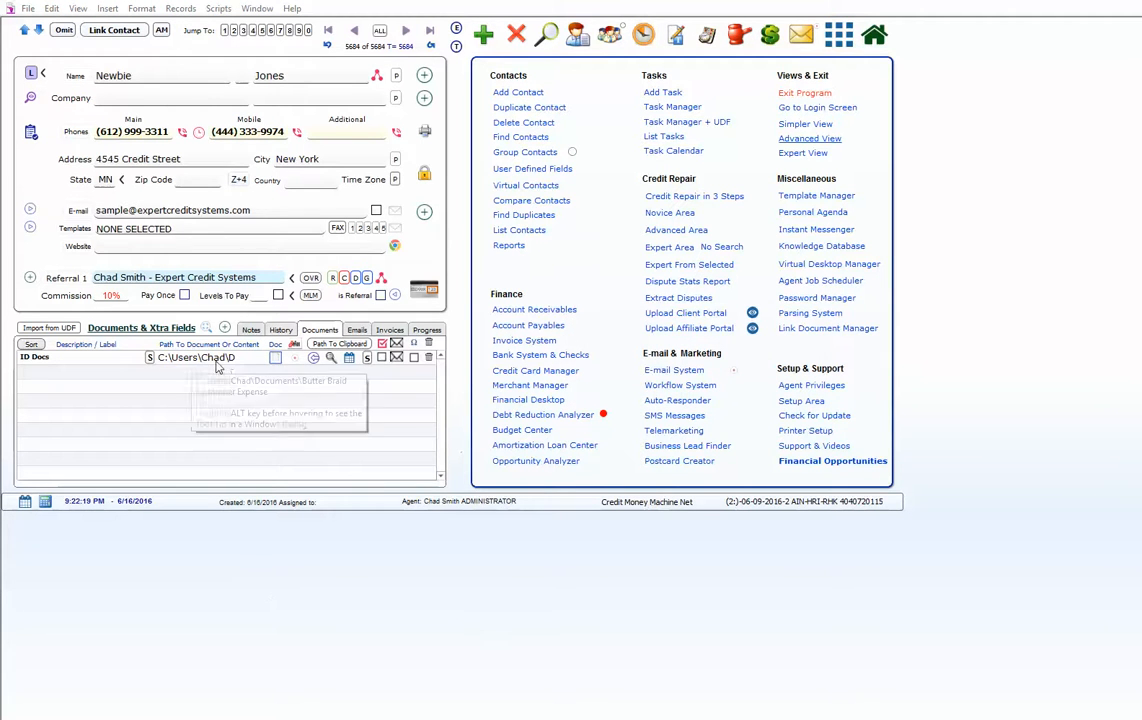
Step: View the ID Docs attachment in Notepad and close the opened file
left_click(276, 360)
left_click(820, 351)
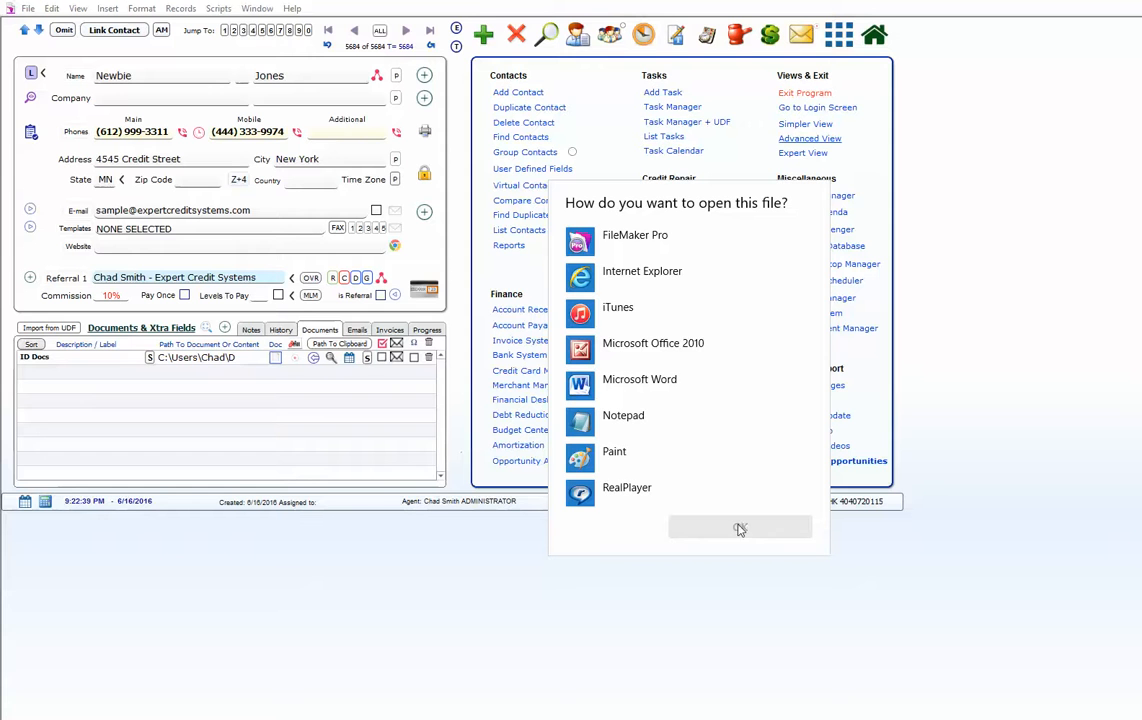
left_click(625, 418)
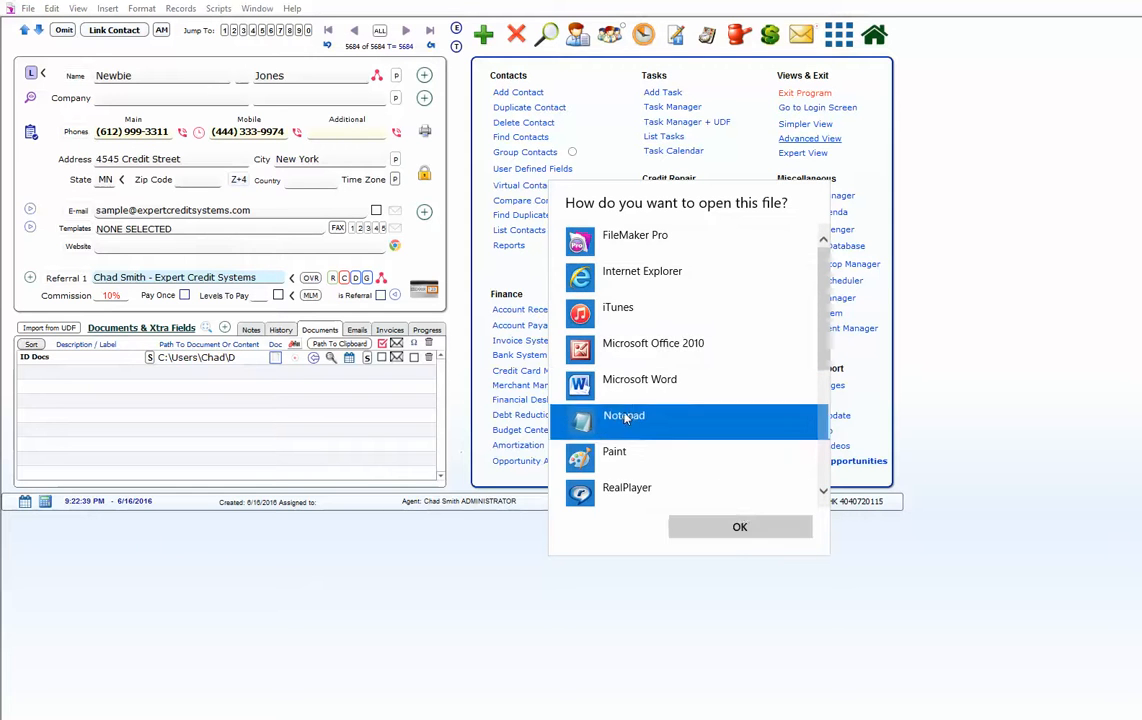
left_click(736, 528)
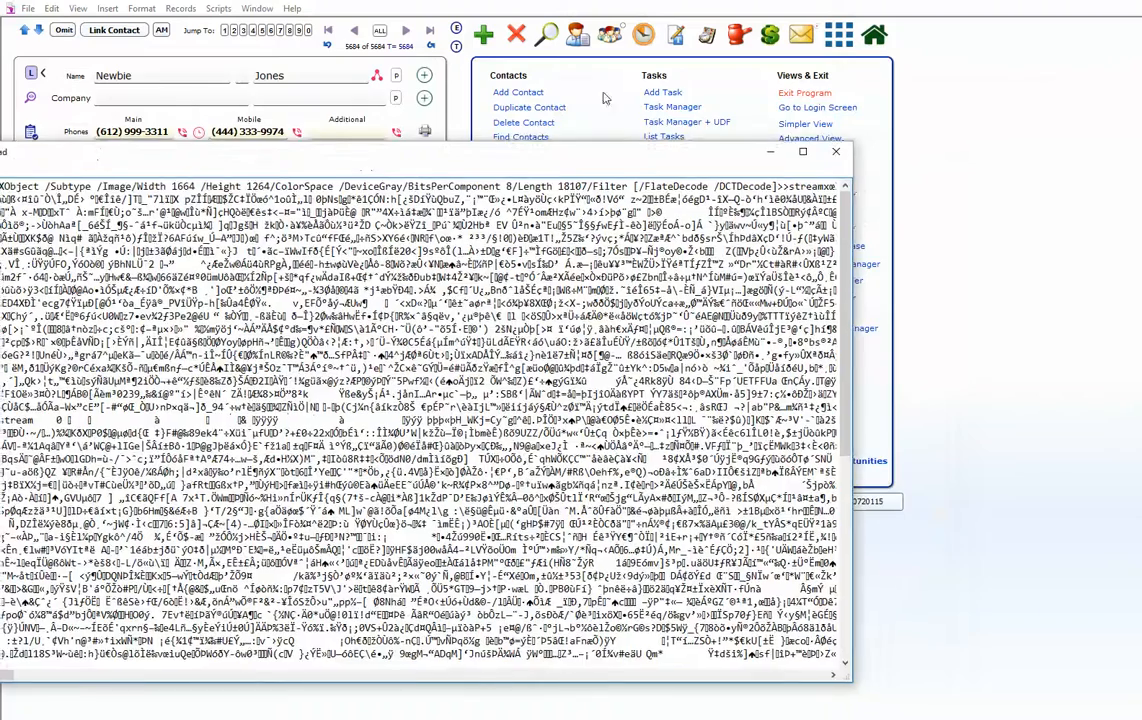
left_click_drag(560, 150, 850, 121)
left_click(1130, 121)
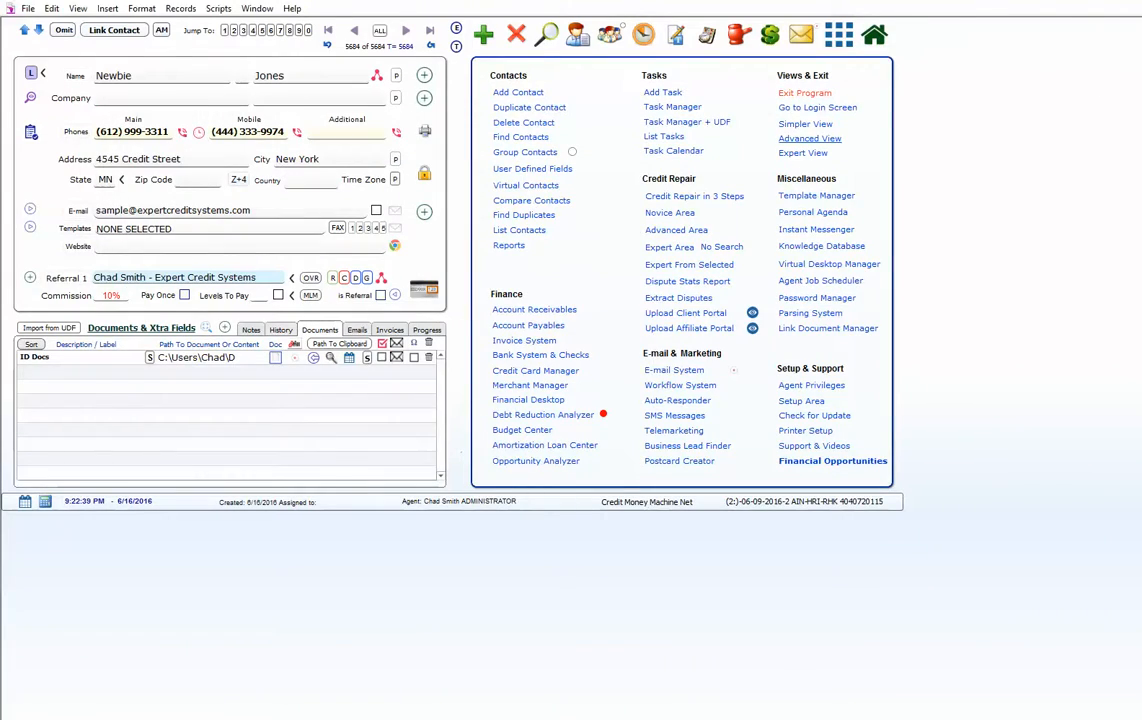
Step: Try to open the ID Docs attachment with Microsoft Word
left_click(295, 363)
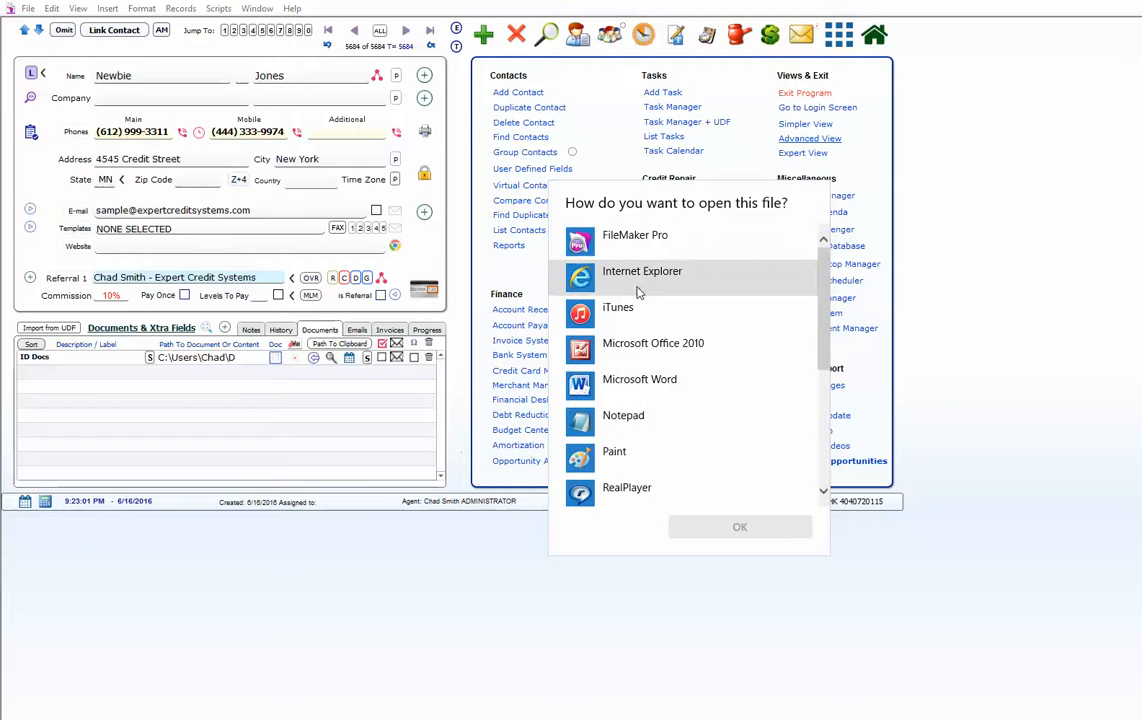
left_click(605, 380)
left_click(748, 527)
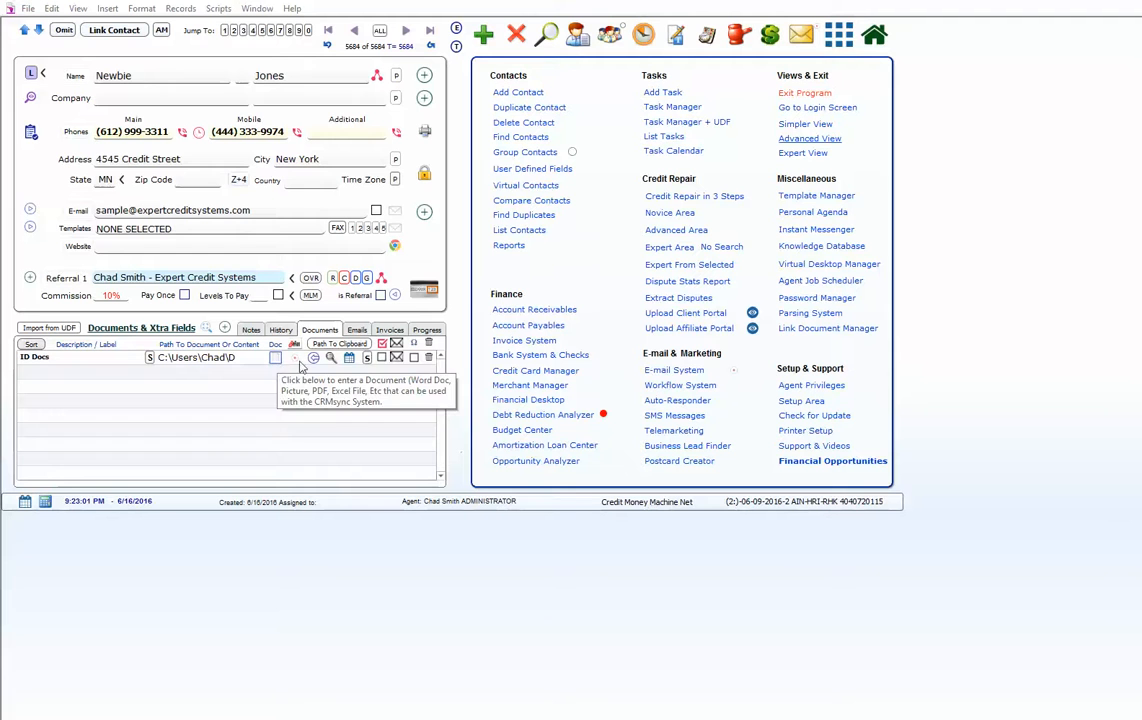
Step: Create an extra document field labelled "CR Report" for the current contact and attach "Hotshots Jersey Inventory.docx" to it
left_click(225, 328)
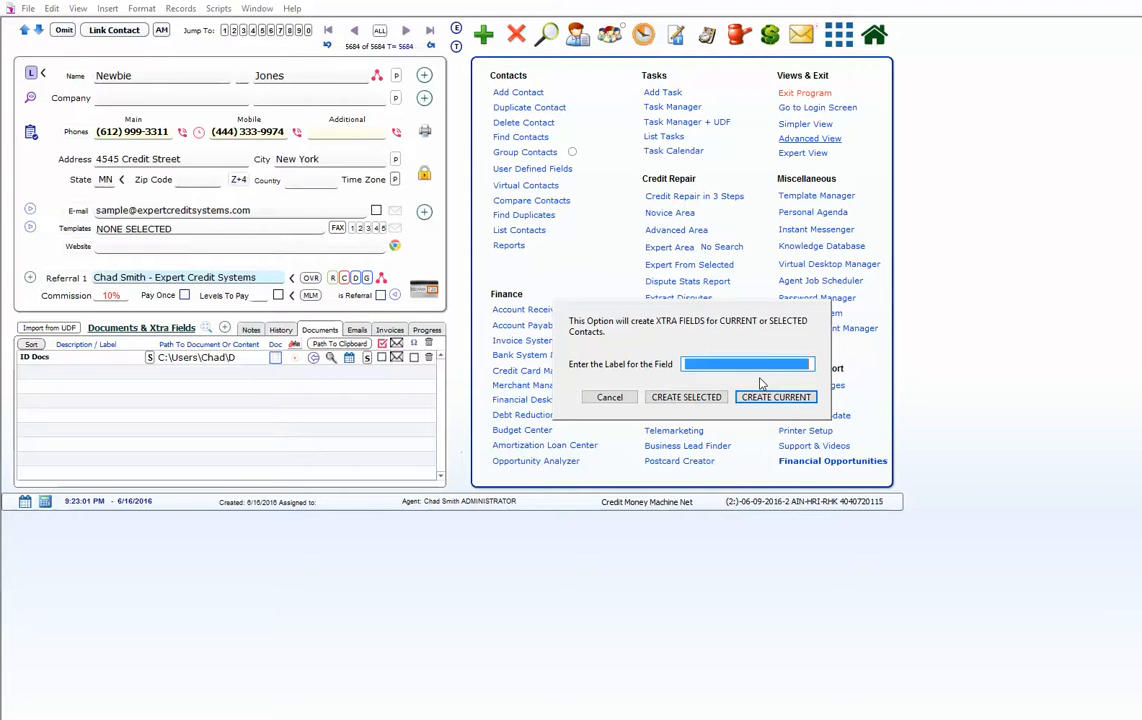
type("CR Report")
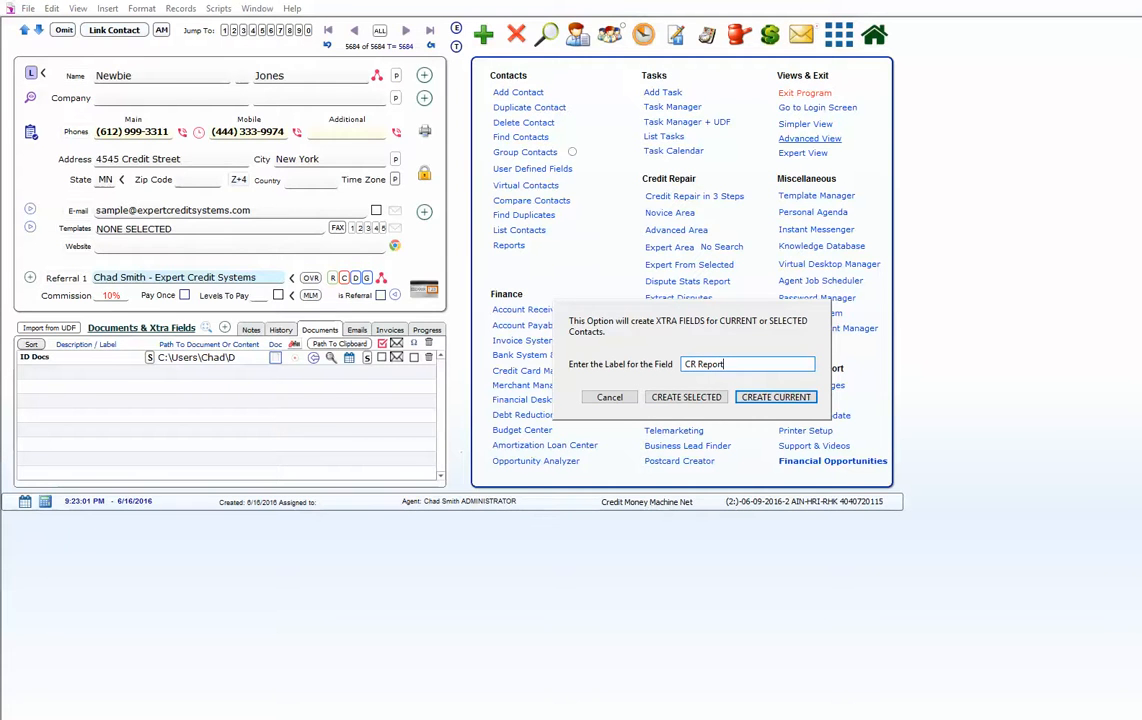
key("Return")
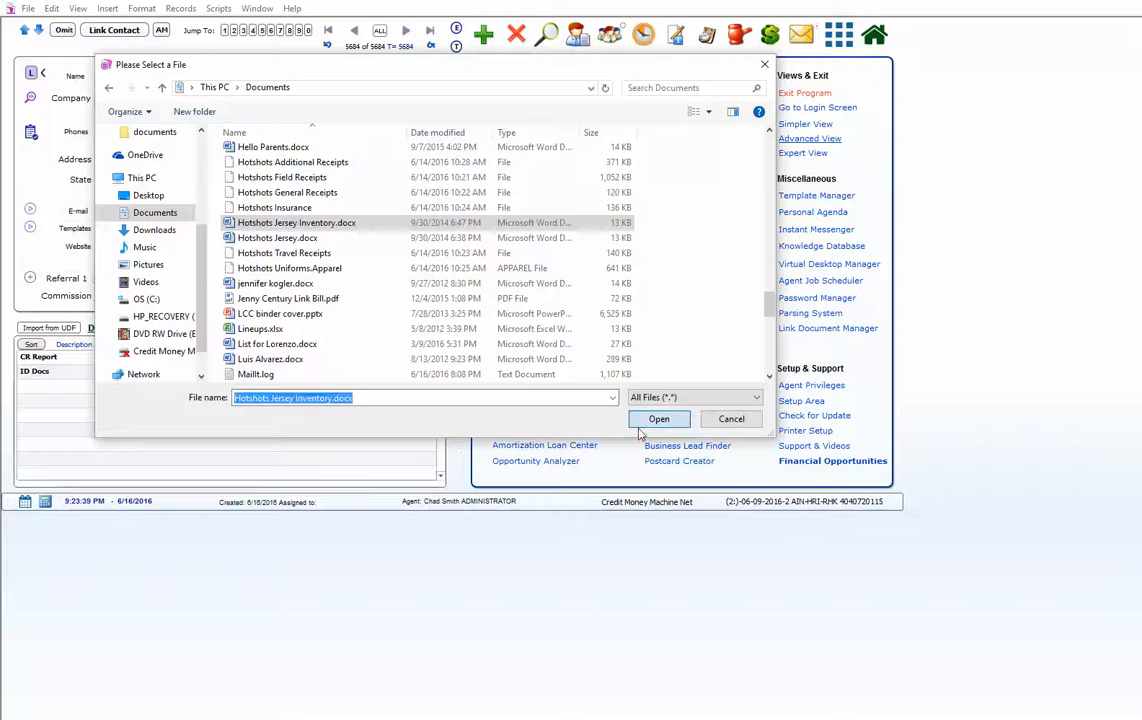
left_click(639, 426)
key("Return")
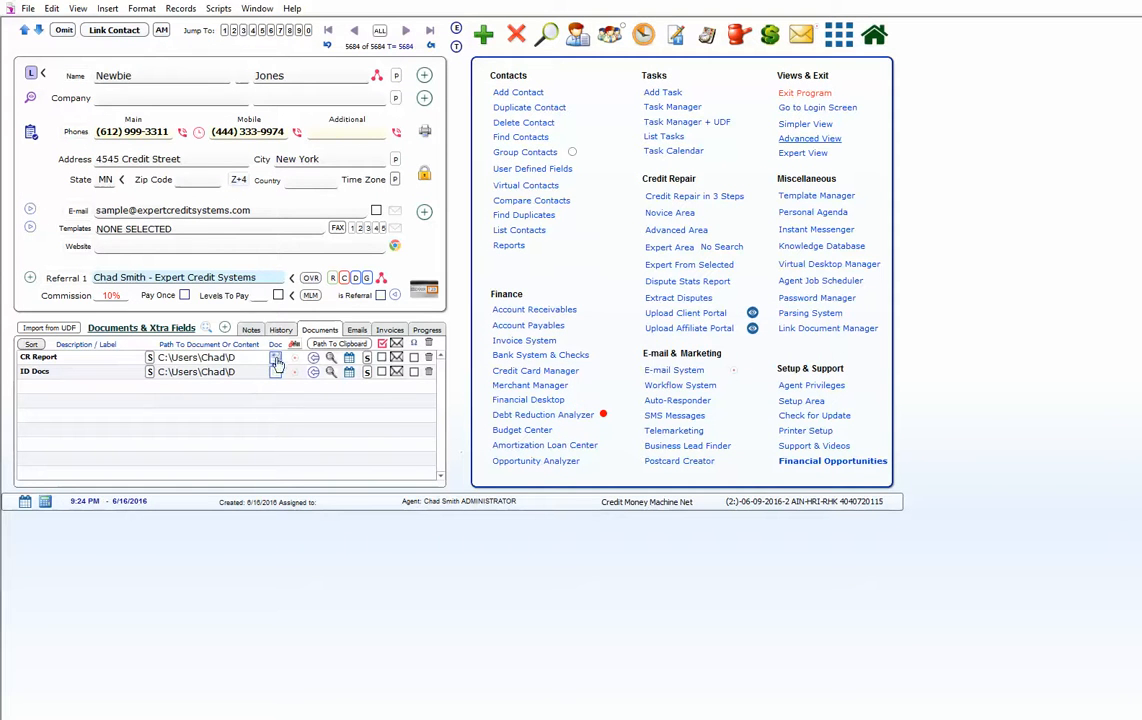
Step: View the document stored in the CR Report entry
left_click(276, 358)
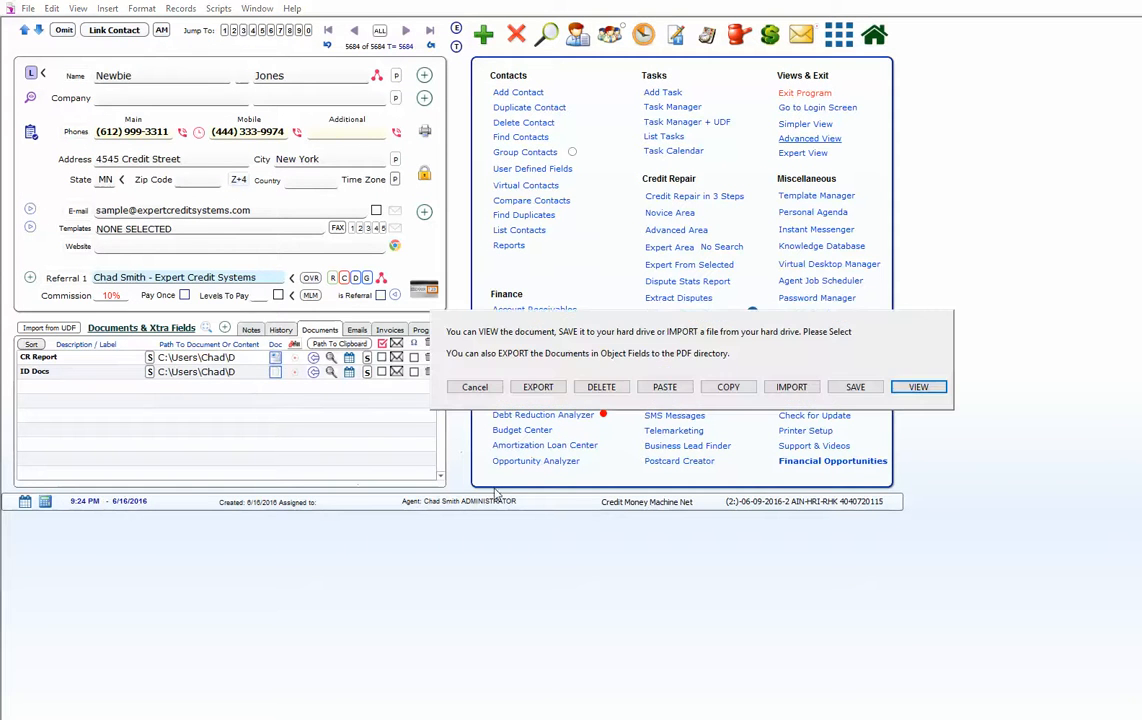
left_click(918, 387)
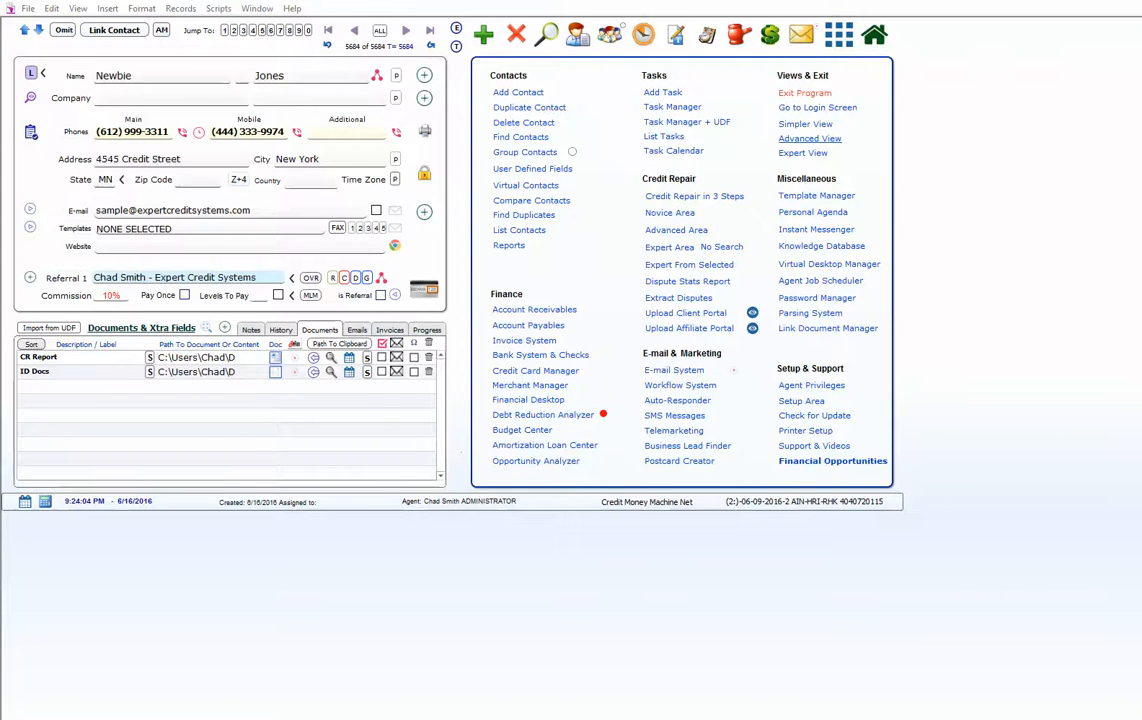
left_click_drag(479, 100, 1138, 90)
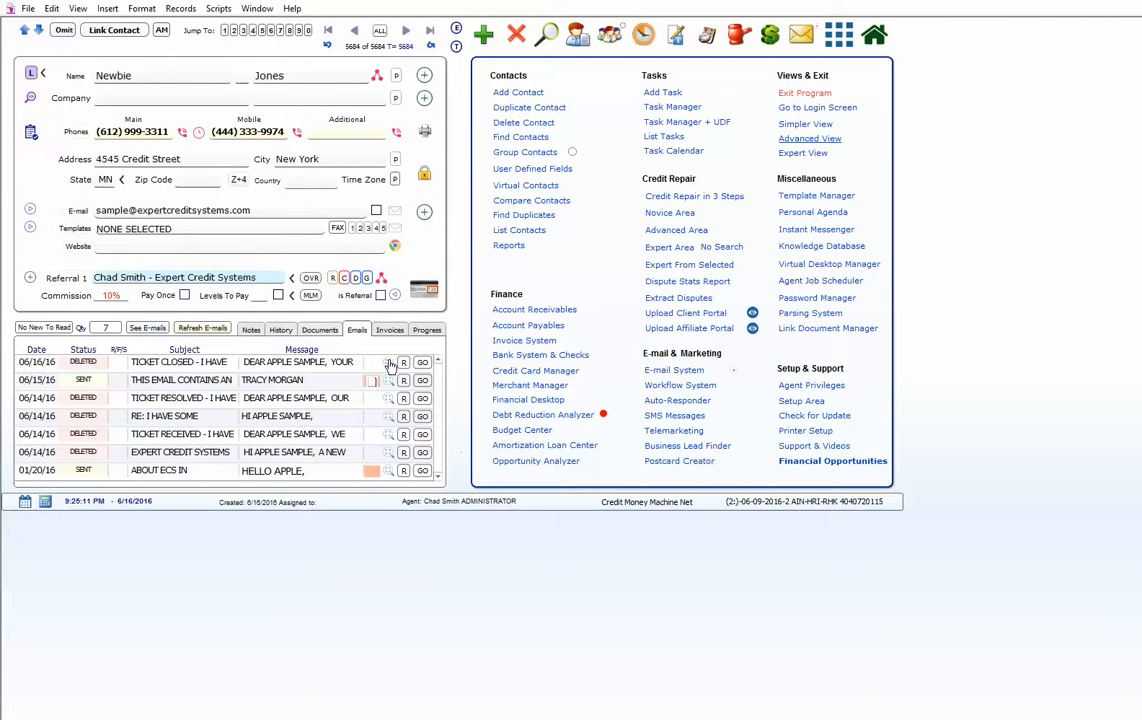
Step: Review the contact's Emails, Invoices and Progress sections
mouse_move(390, 366)
left_click(389, 330)
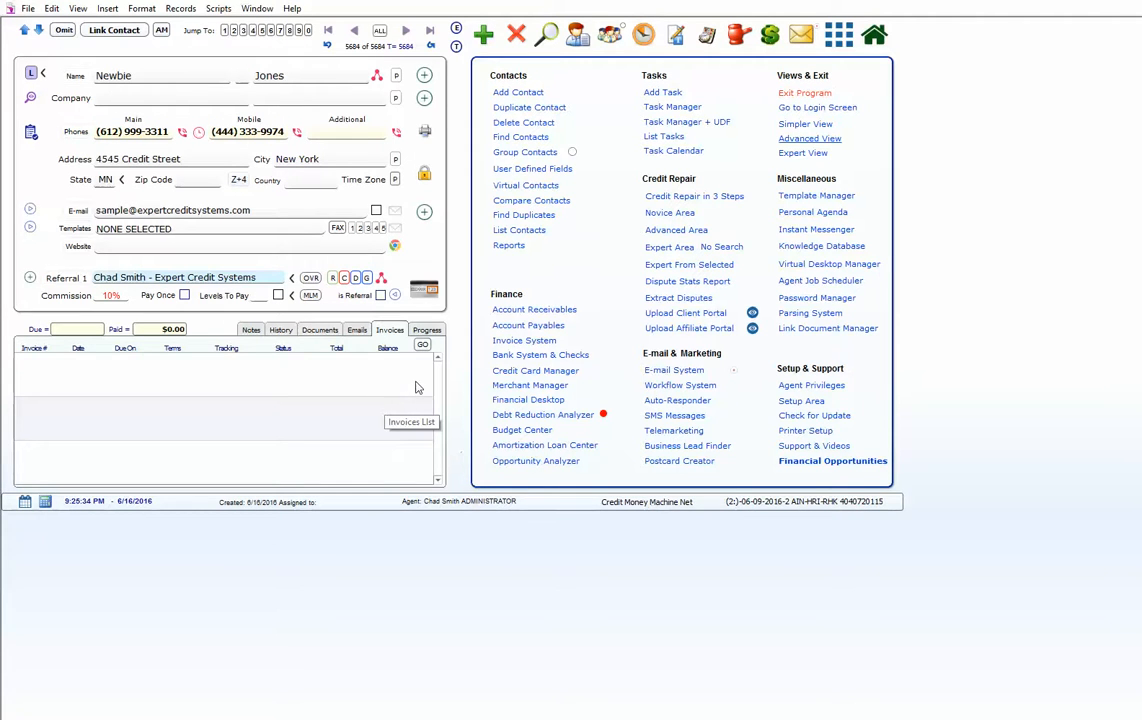
left_click(426, 330)
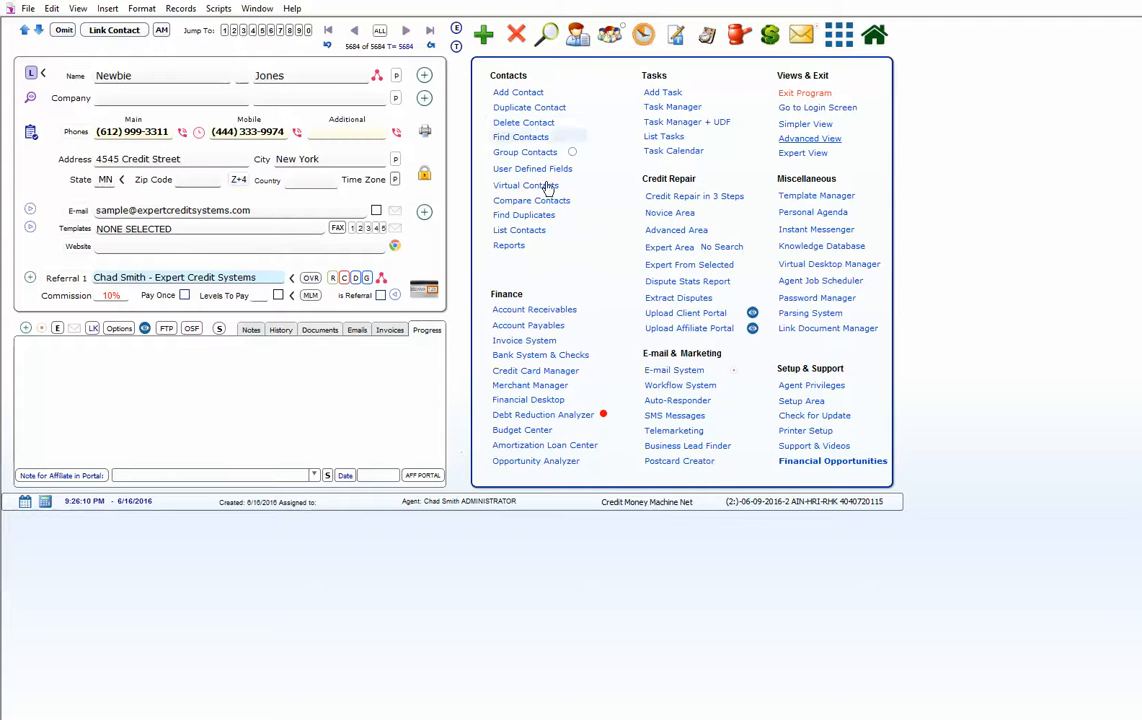
Step: Open the Task Manager and run a Quick Find for the sample contact by full name
left_click(660, 107)
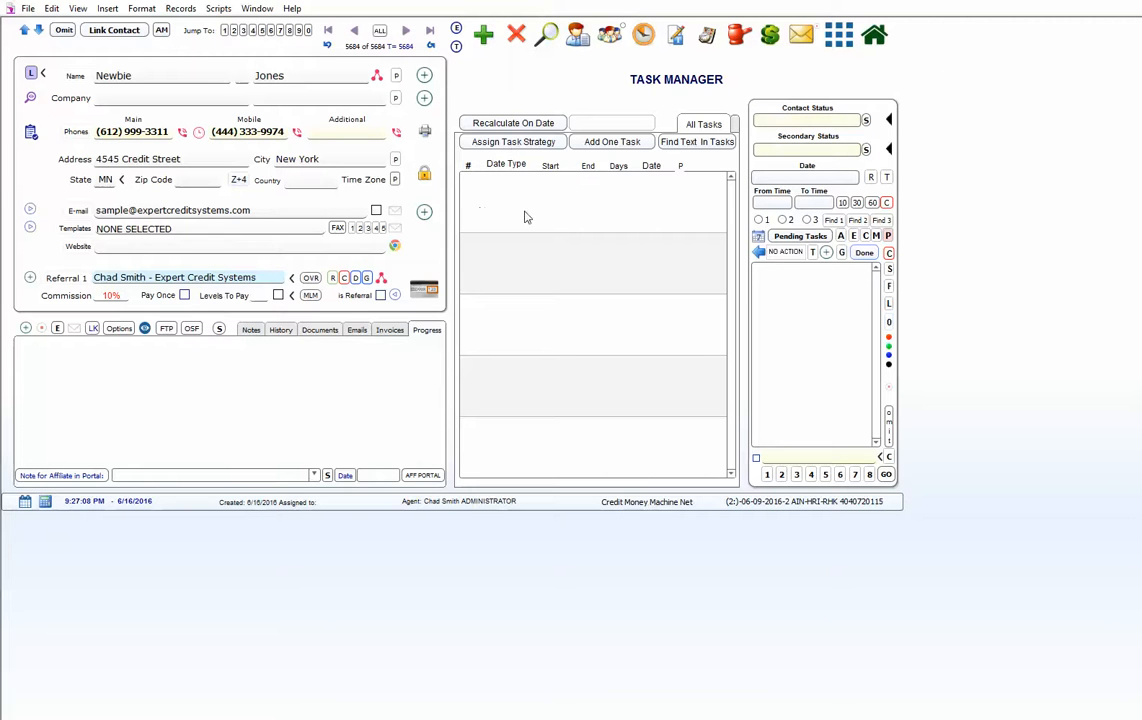
left_click(553, 36)
key("Return")
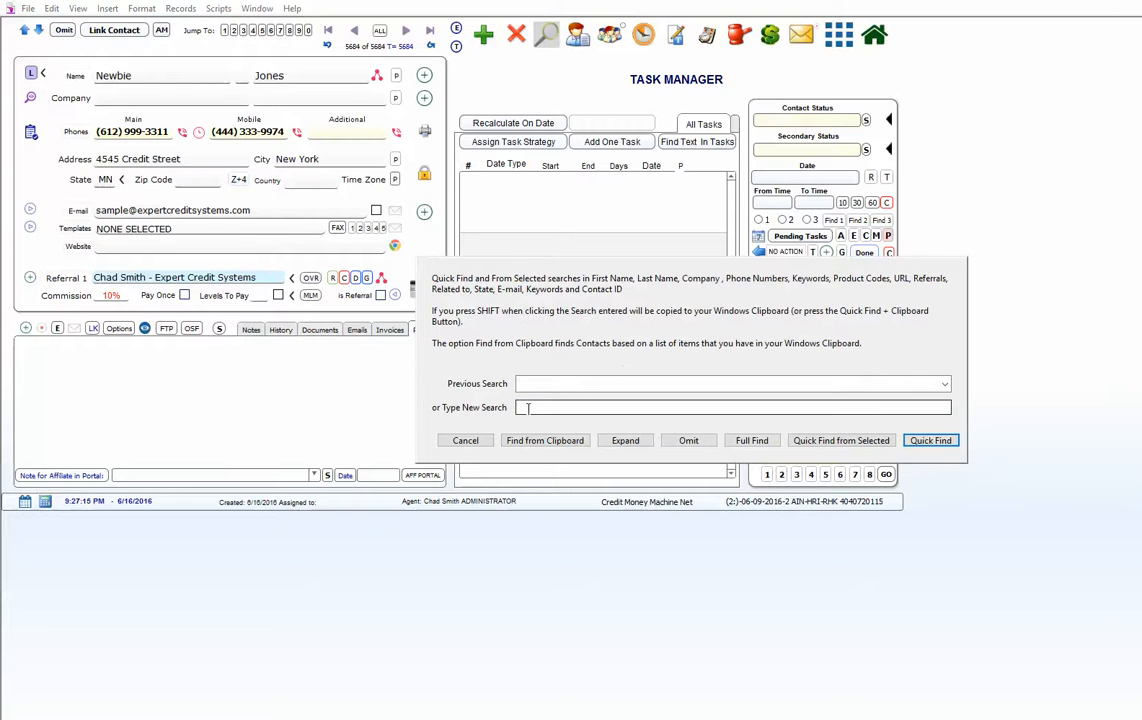
left_click(540, 407)
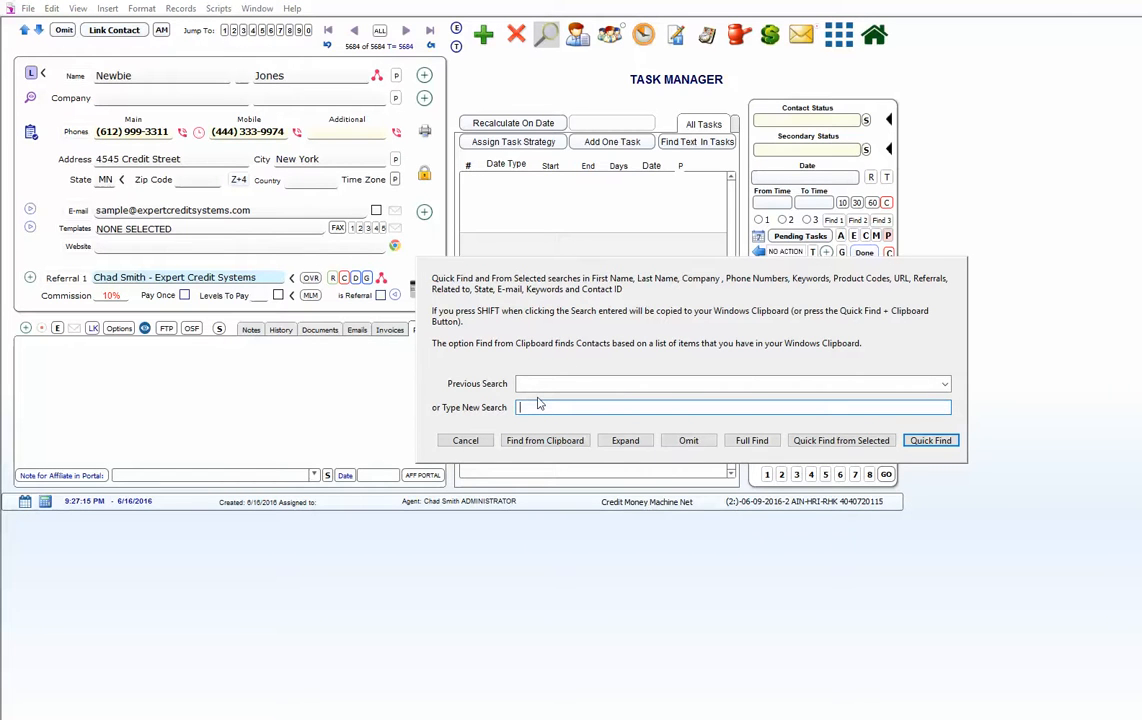
type("apple sample")
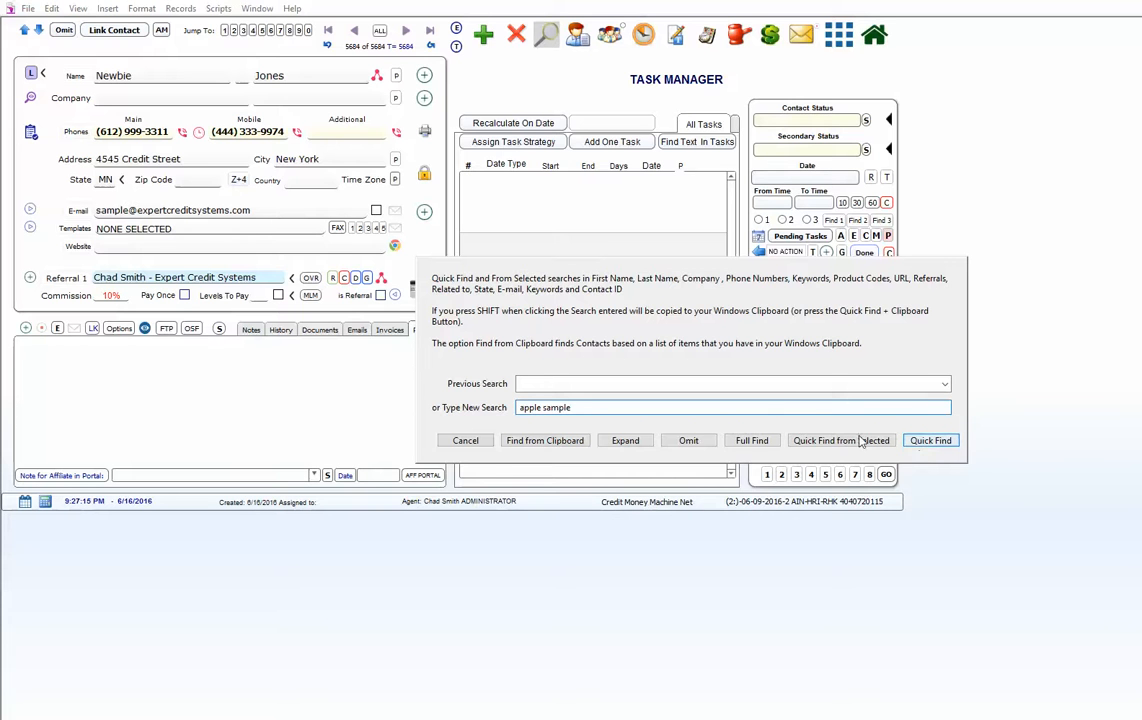
key("Return")
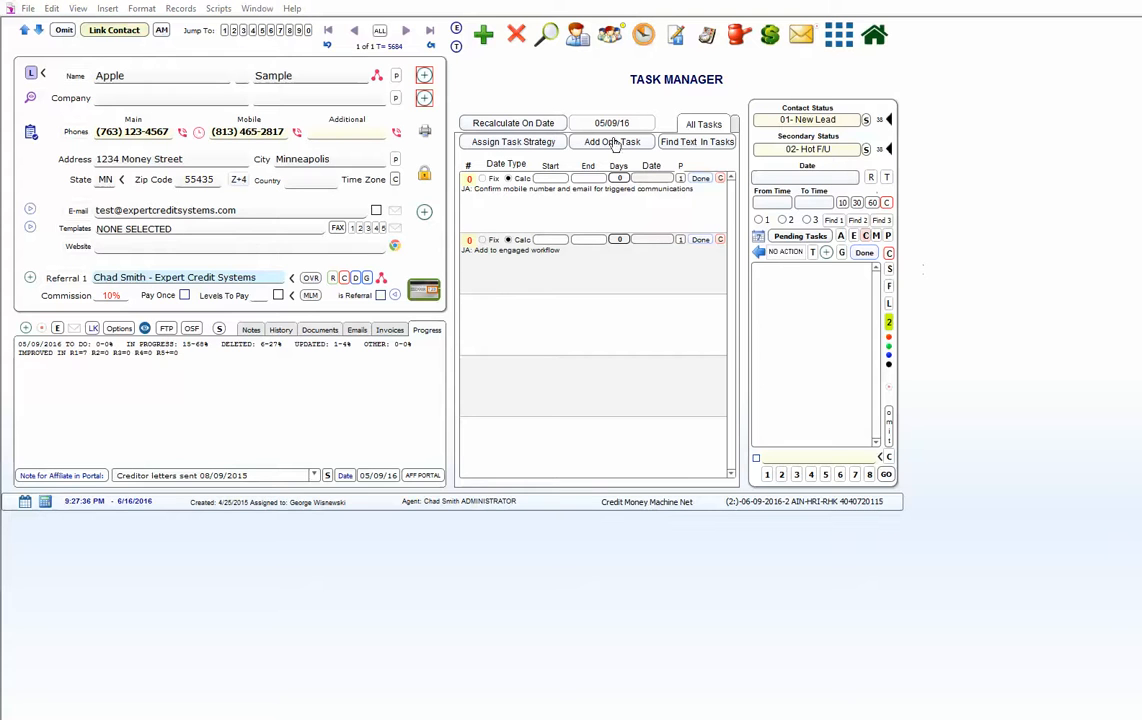
Step: Search the contacts by first name, display the matches as a full list and open the Prime Mortgage contact
left_click(547, 37)
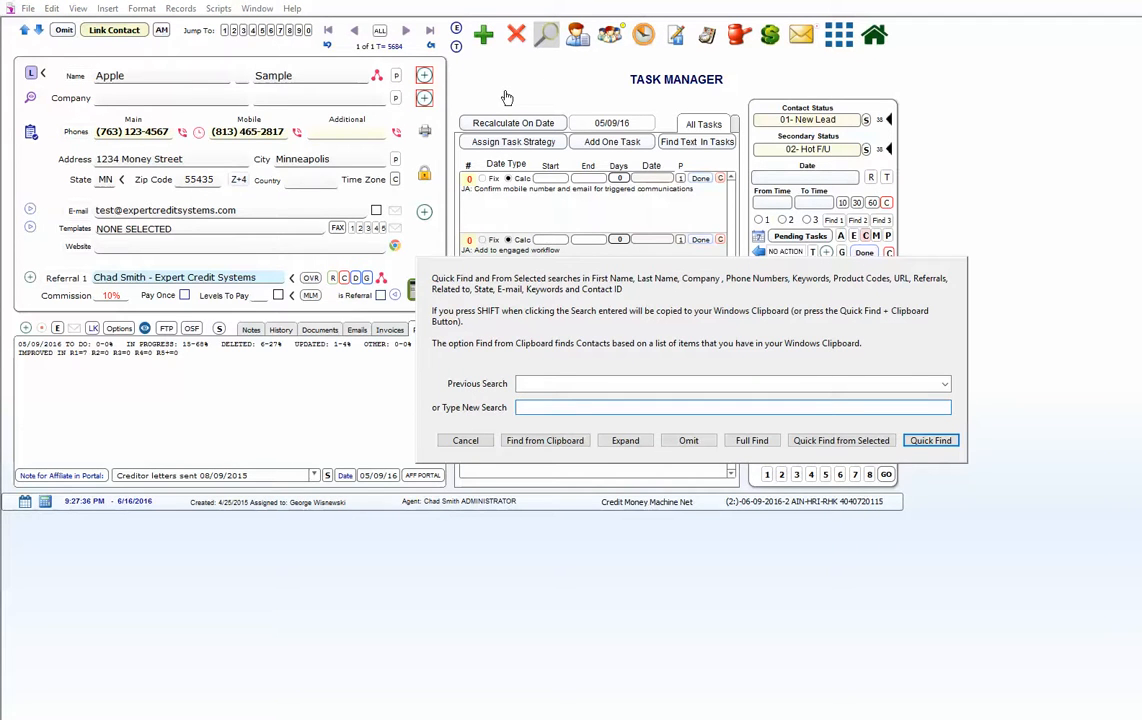
type("s")
key("Return")
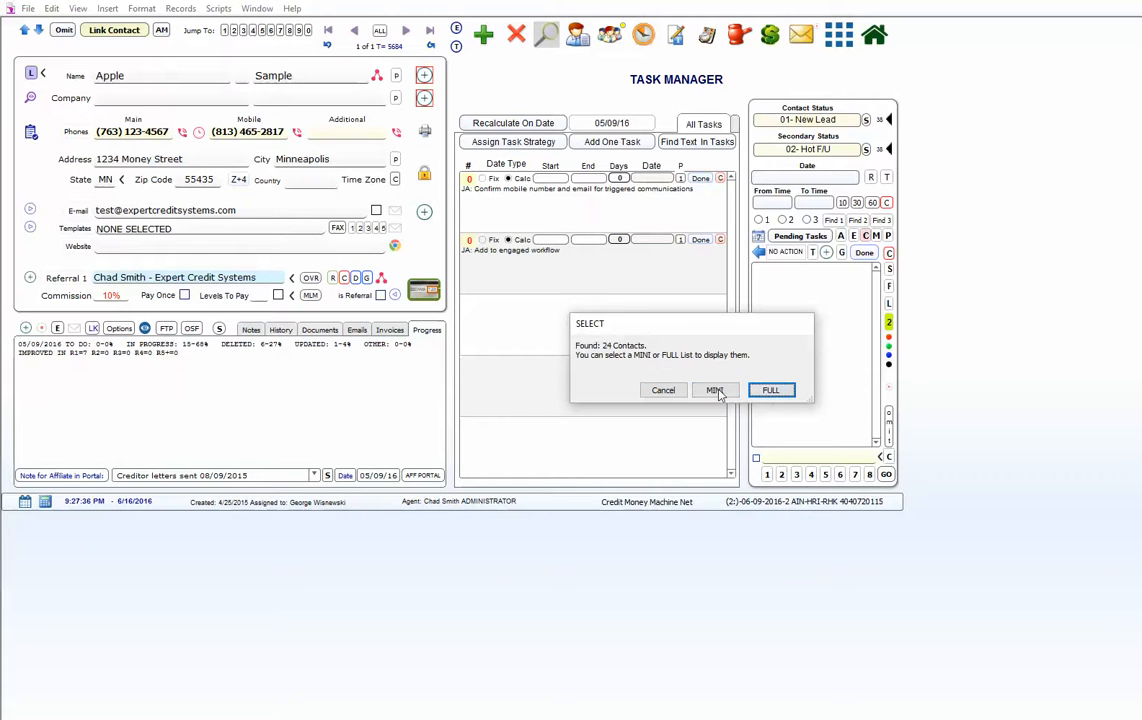
left_click(772, 390)
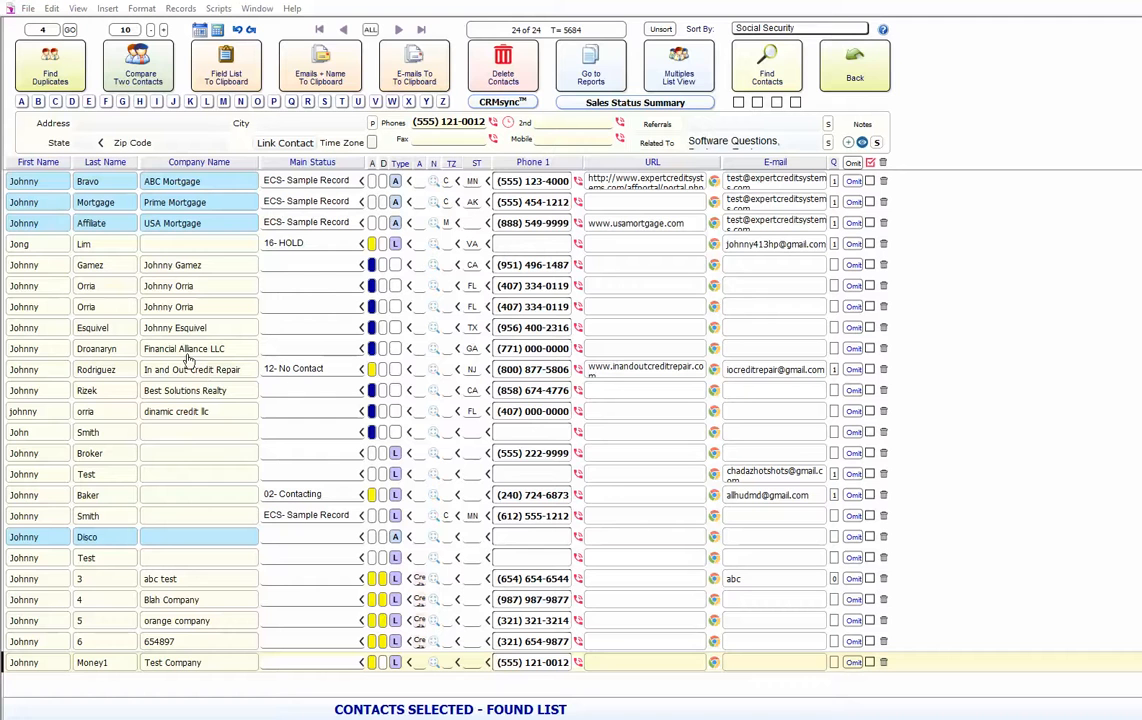
left_click(27, 206)
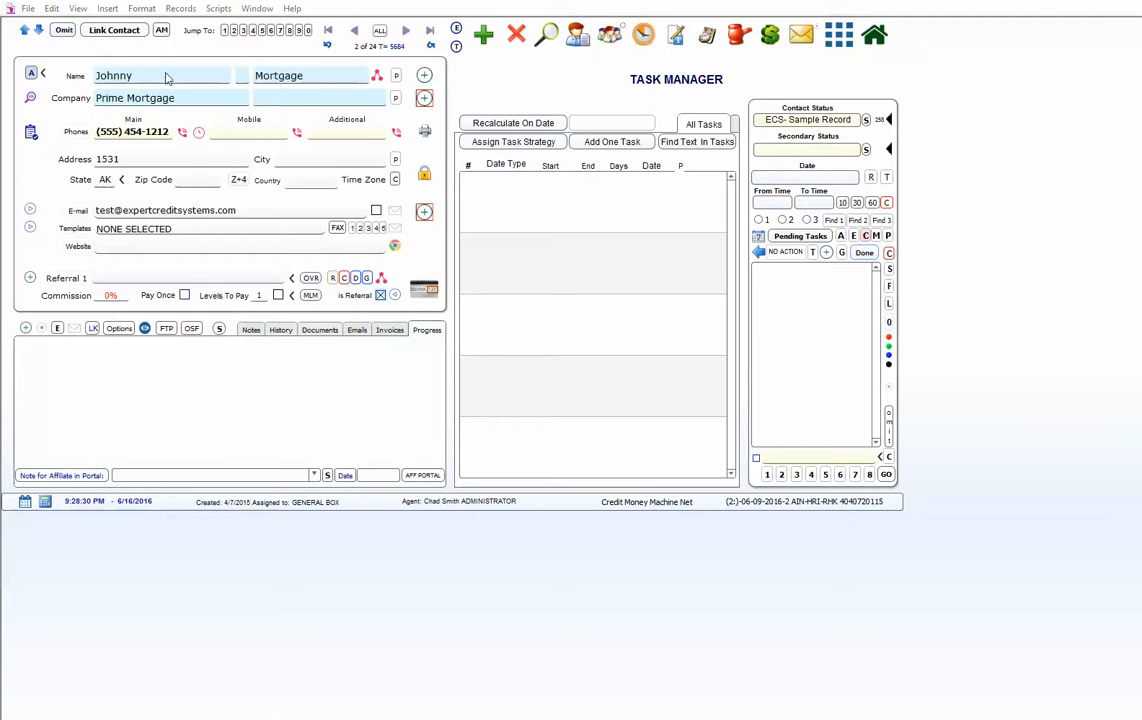
Step: Remove the referral salesperson tag from the current Prime Mortgage contact only, and tag it as a referral again
mouse_move(33, 78)
left_click(380, 296)
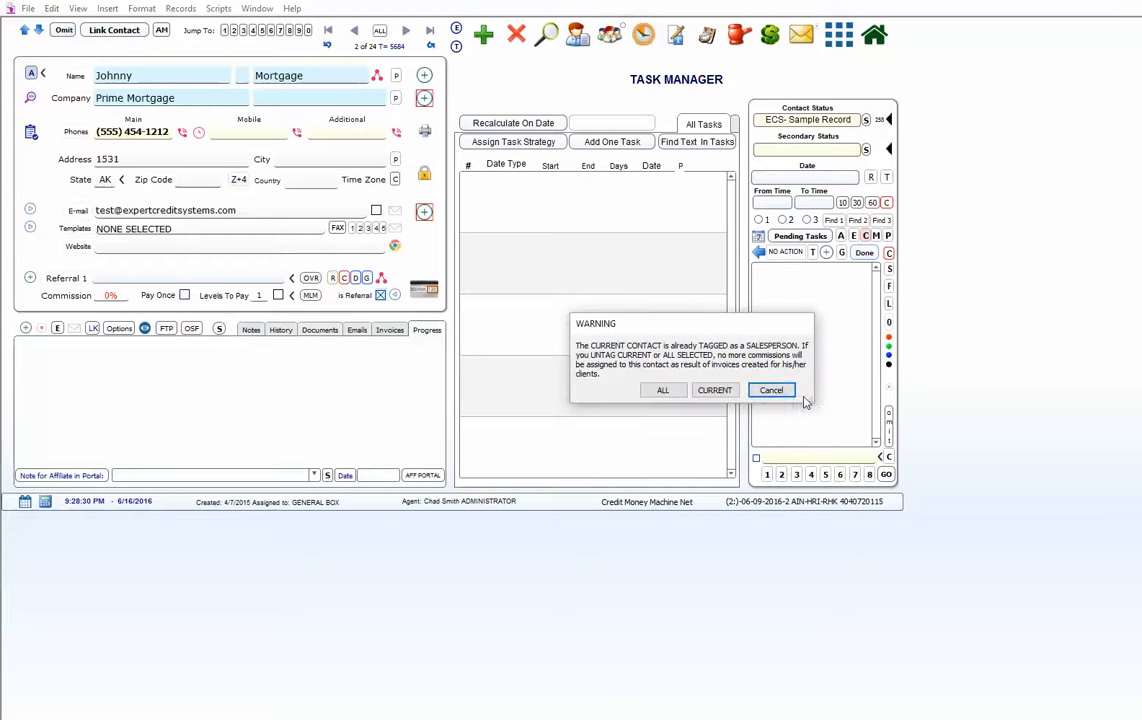
left_click(722, 392)
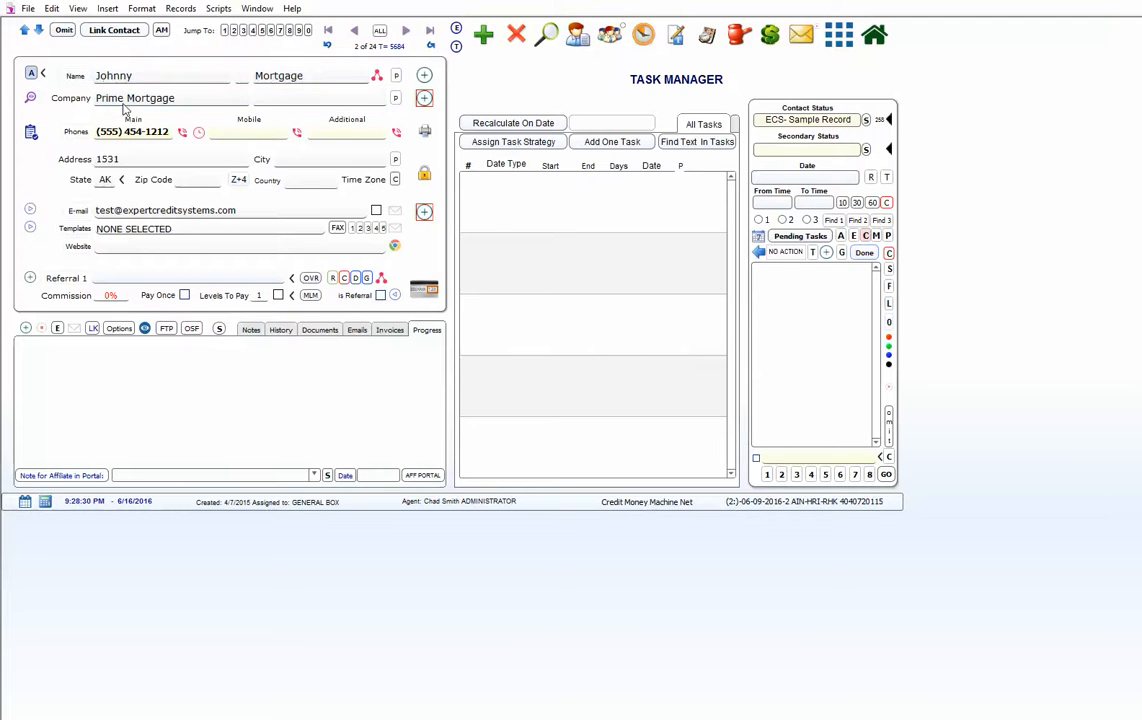
left_click(380, 297)
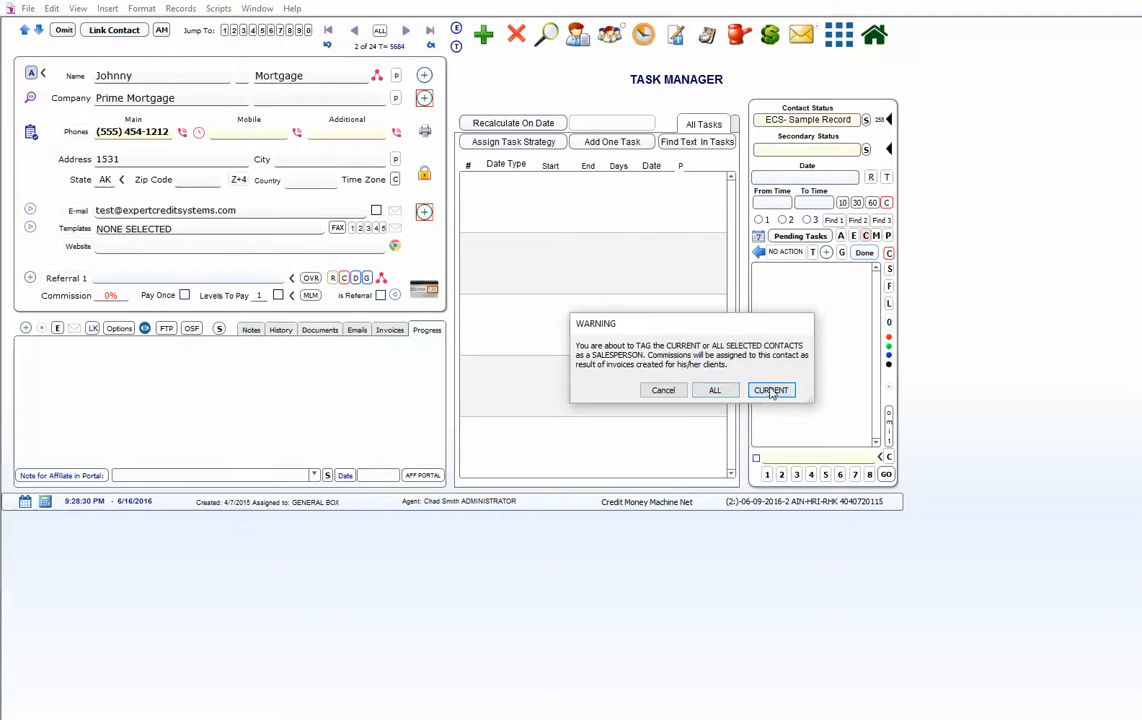
left_click(771, 391)
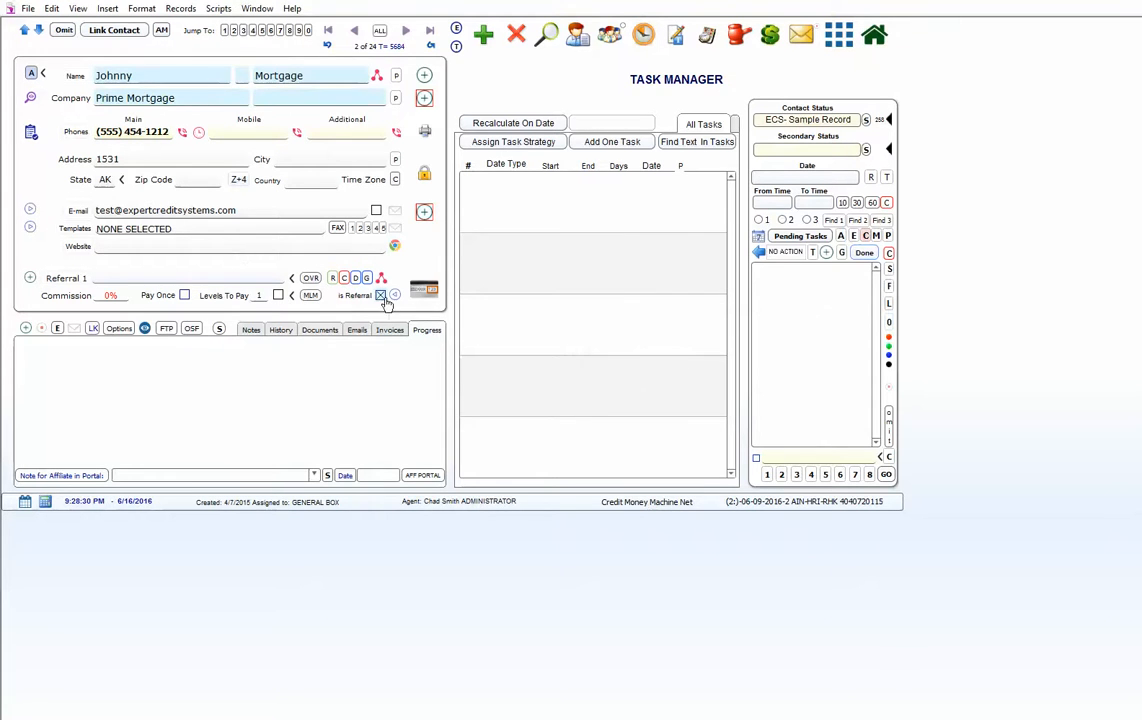
Step: Examine the available Referral 1 sources and close the list without choosing one
left_click(148, 283)
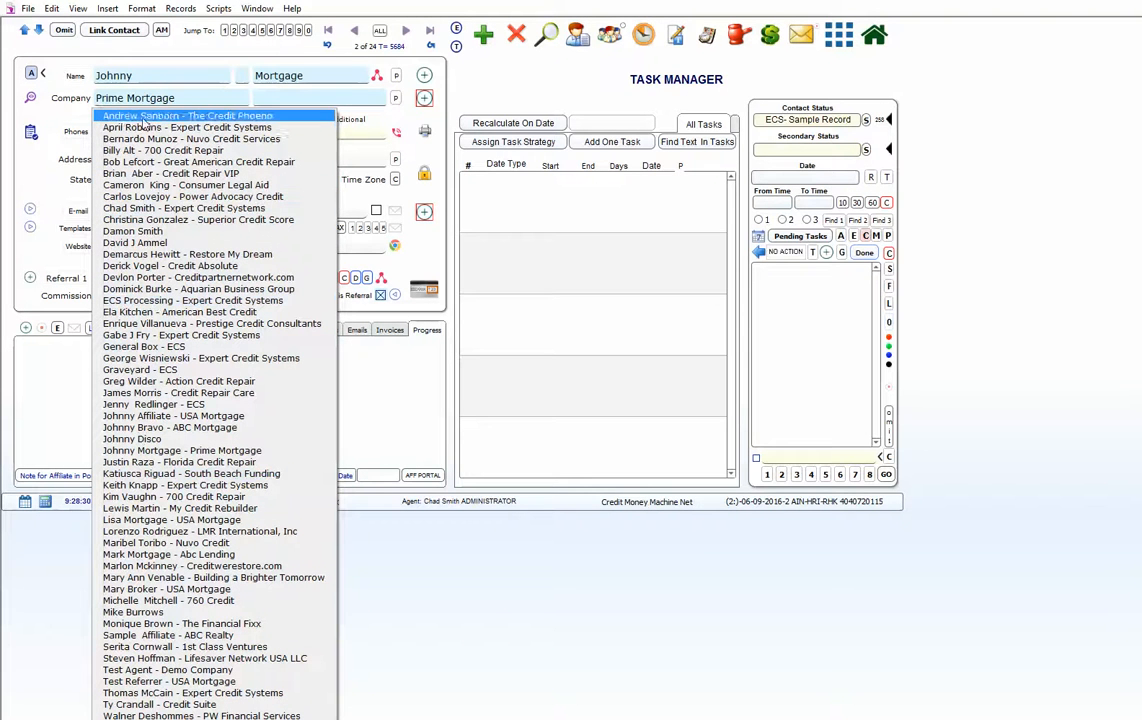
left_click(40, 400)
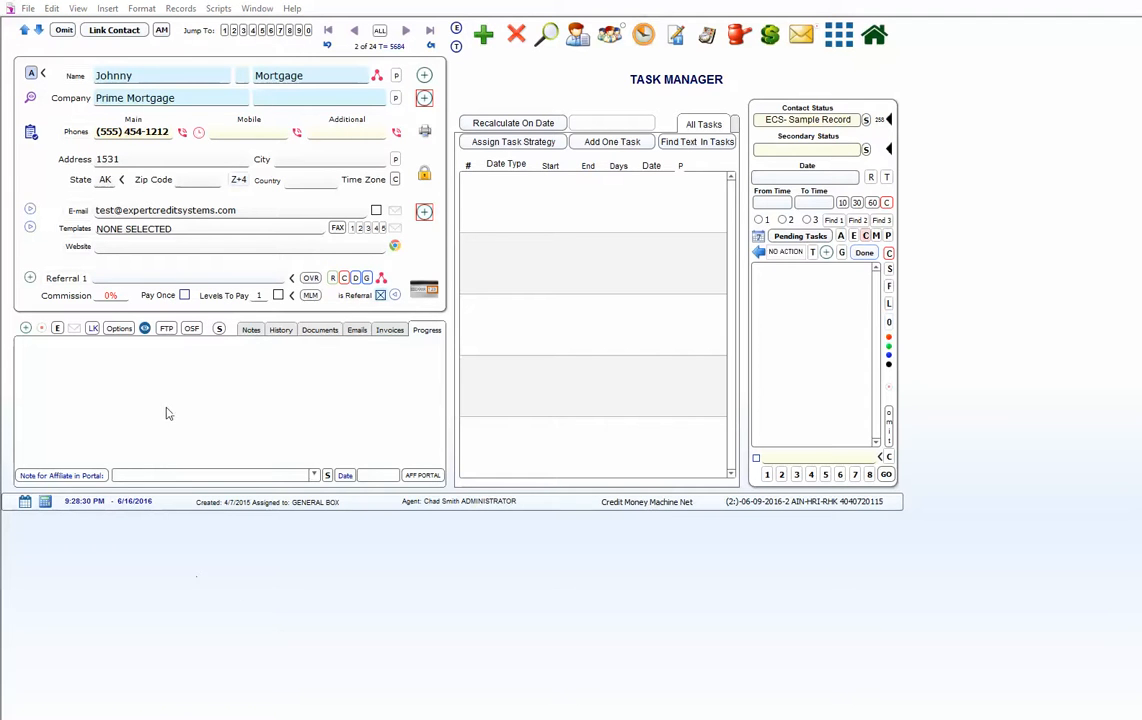
left_click(180, 278)
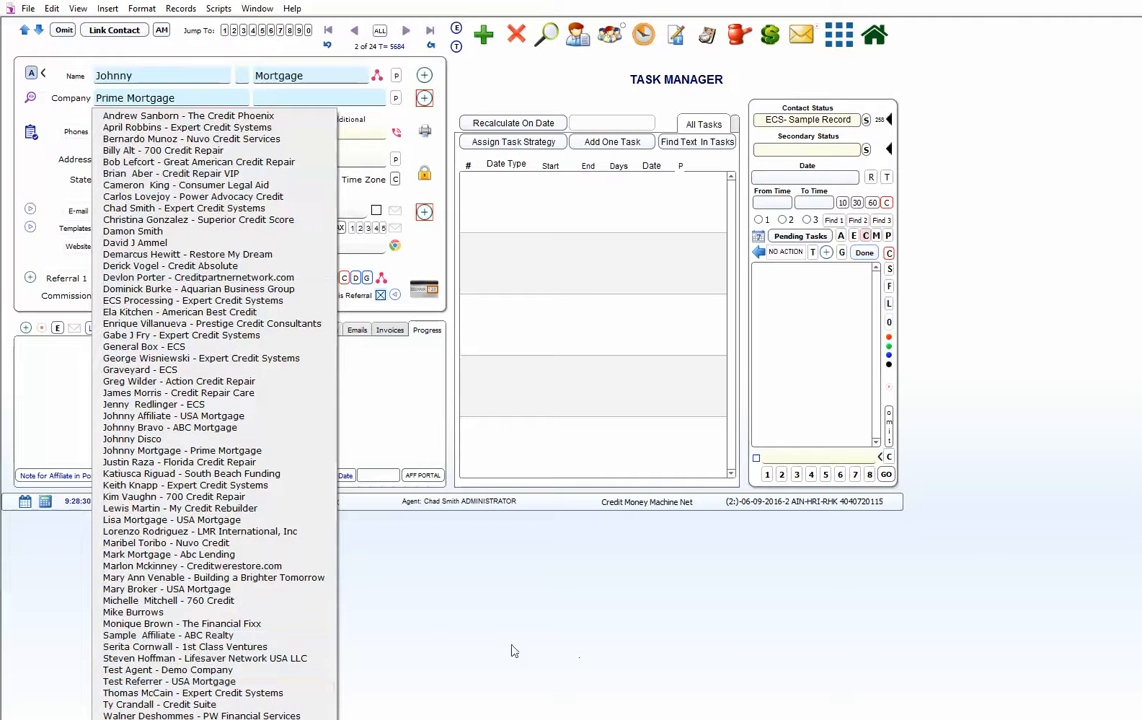
left_click(419, 583)
left_click(123, 278)
left_click(426, 558)
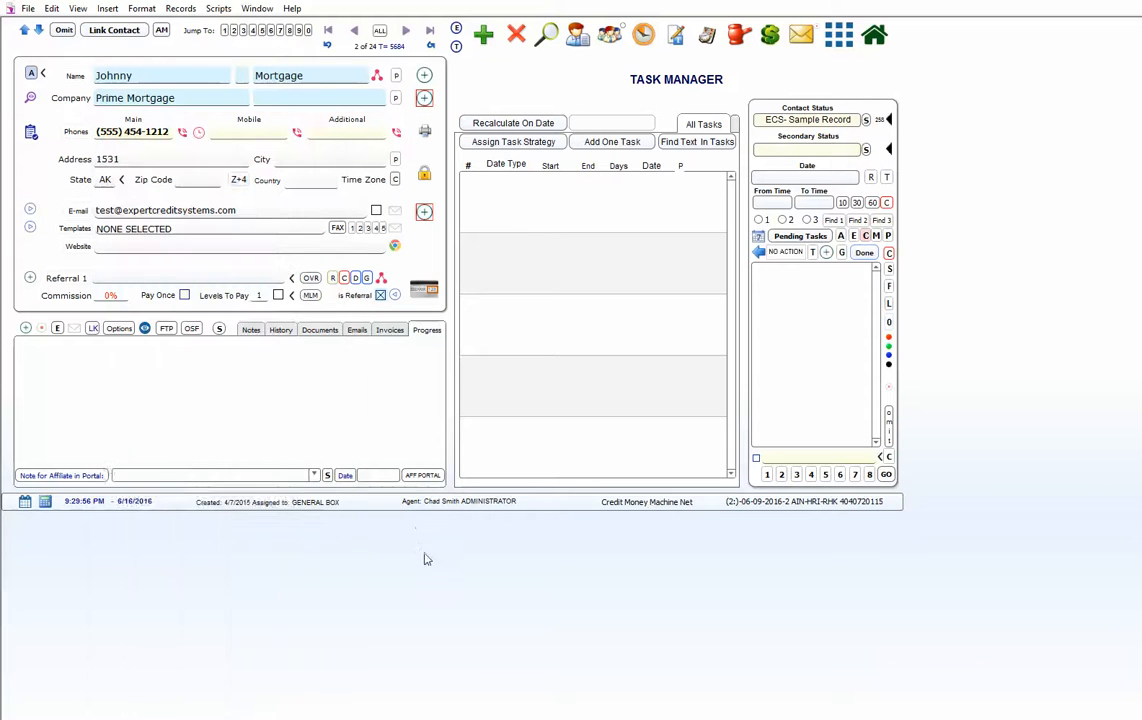
Step: Search the Referral 1 source by the ABC Mortgage affiliate's name, assign it to the current contact only, and check the referral list
left_click(60, 284)
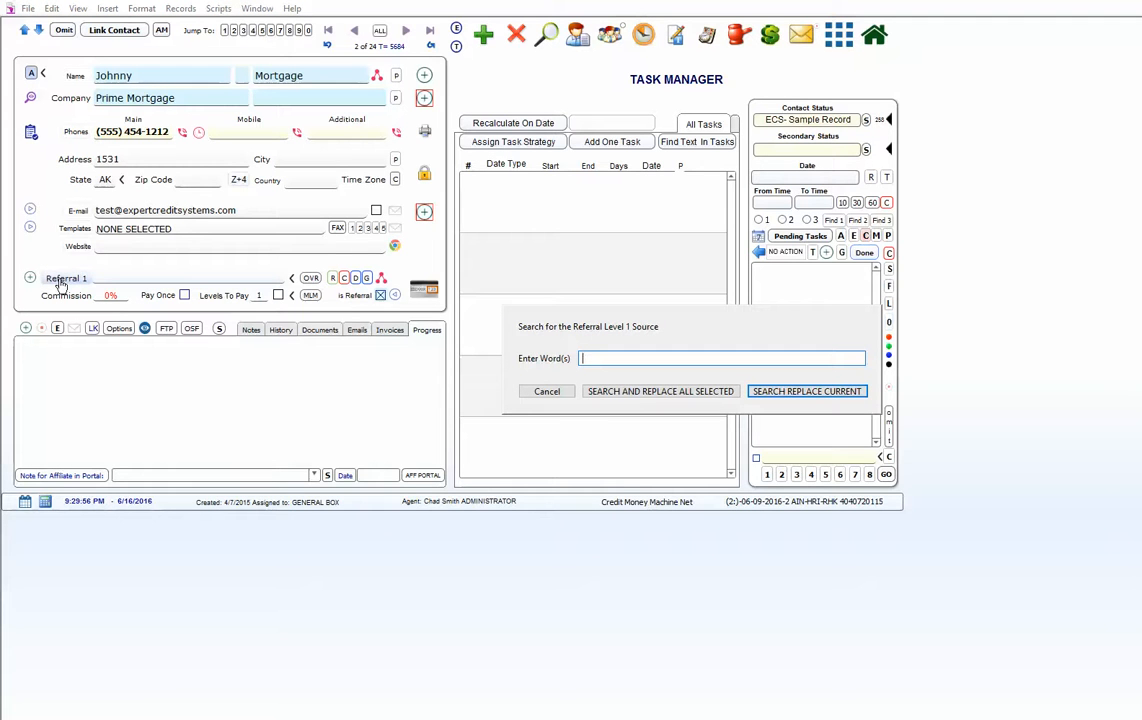
type("hnny bravo")
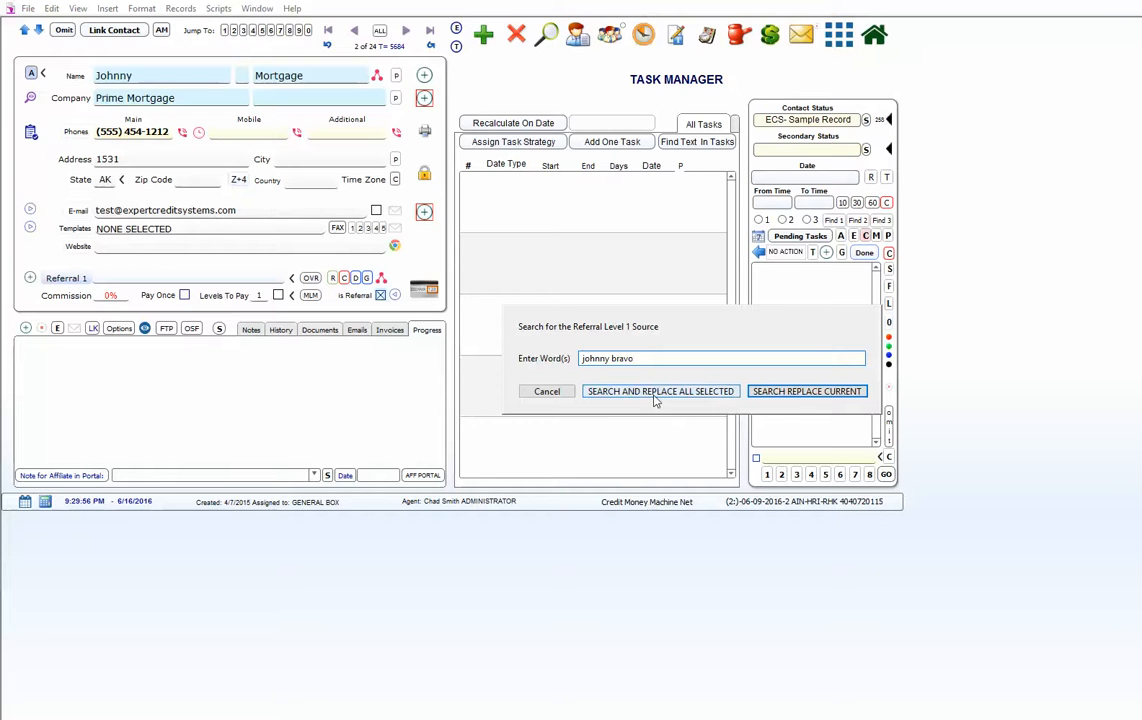
left_click(823, 396)
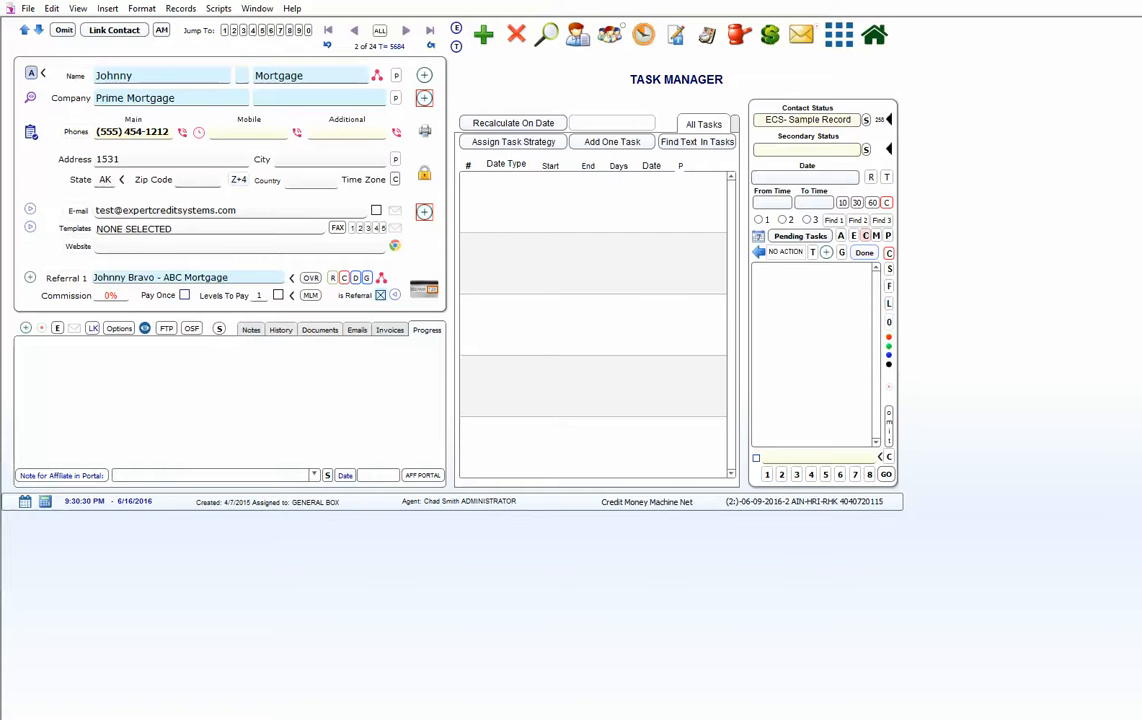
left_click(160, 280)
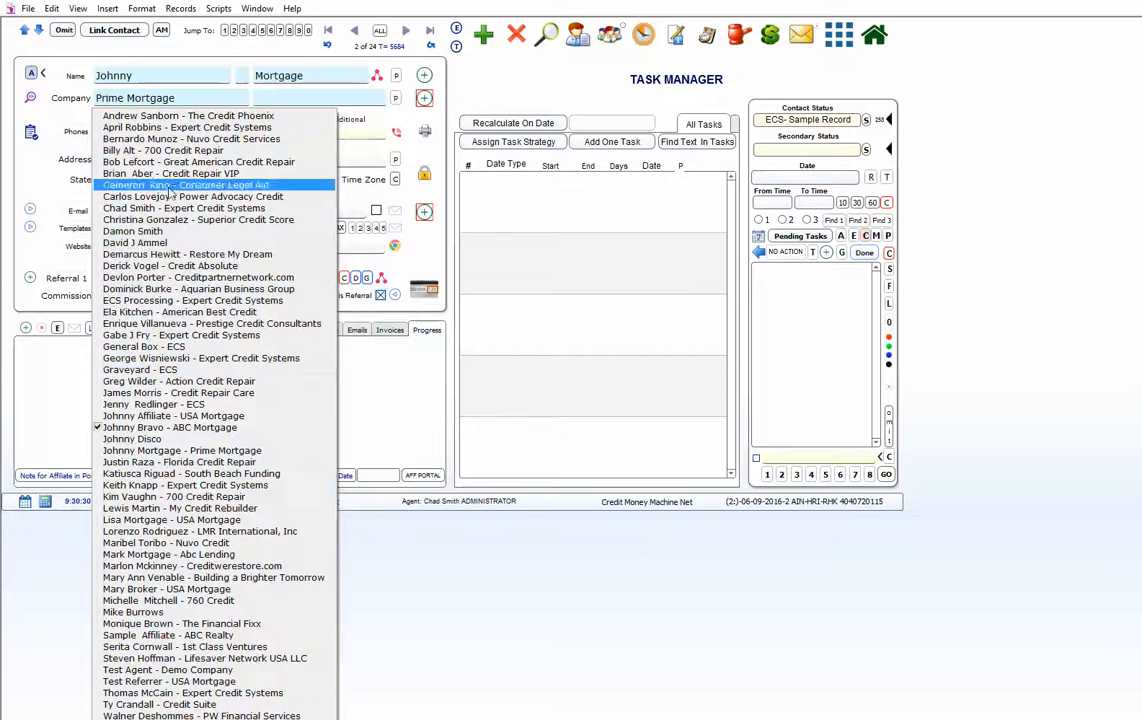
left_click(377, 396)
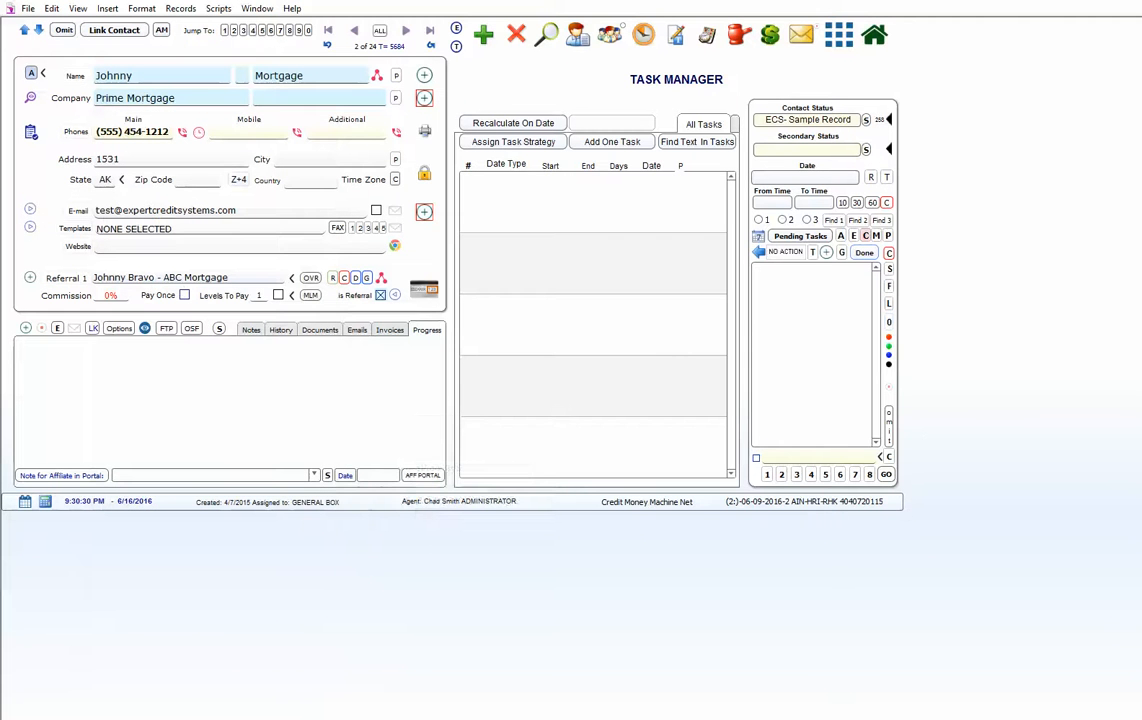